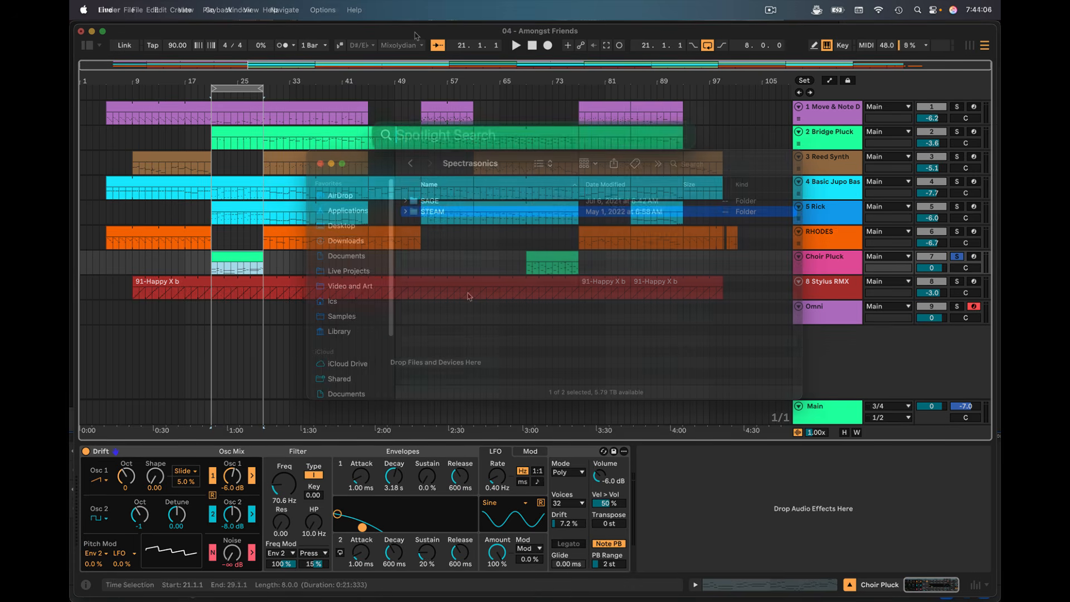
Inspect the STEAM folder's information in the Spectrasonics folder, close both windows and return to the Live set
click(465, 287)
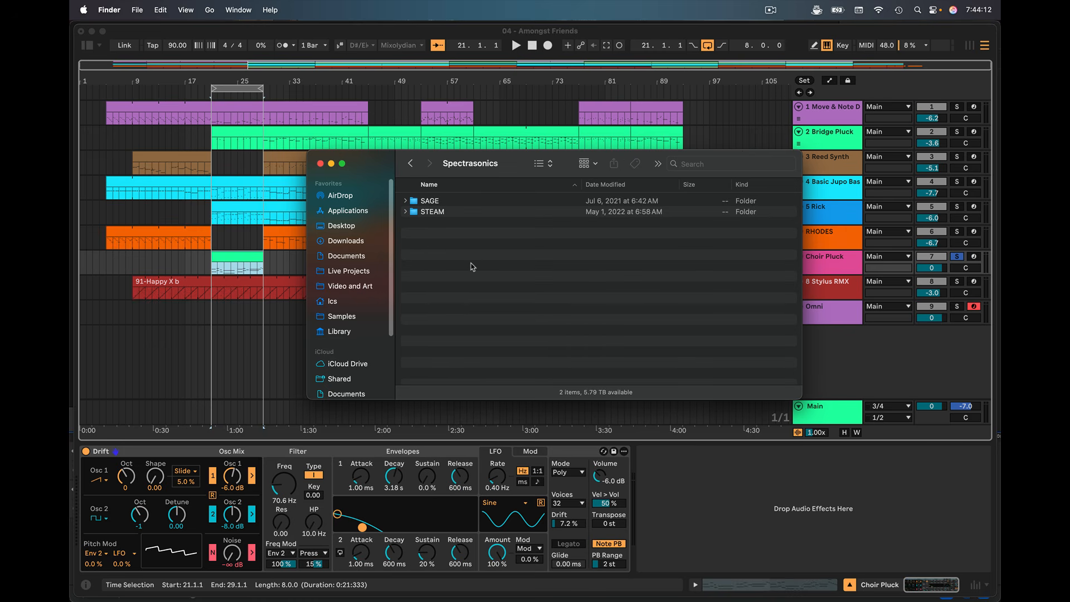
click(428, 215)
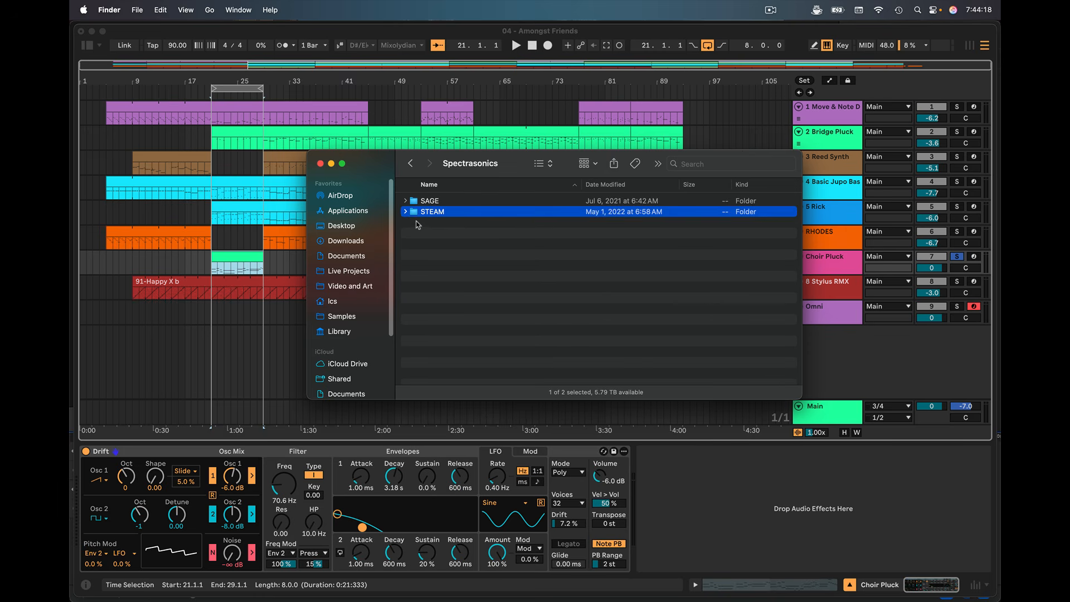
right_click(416, 215)
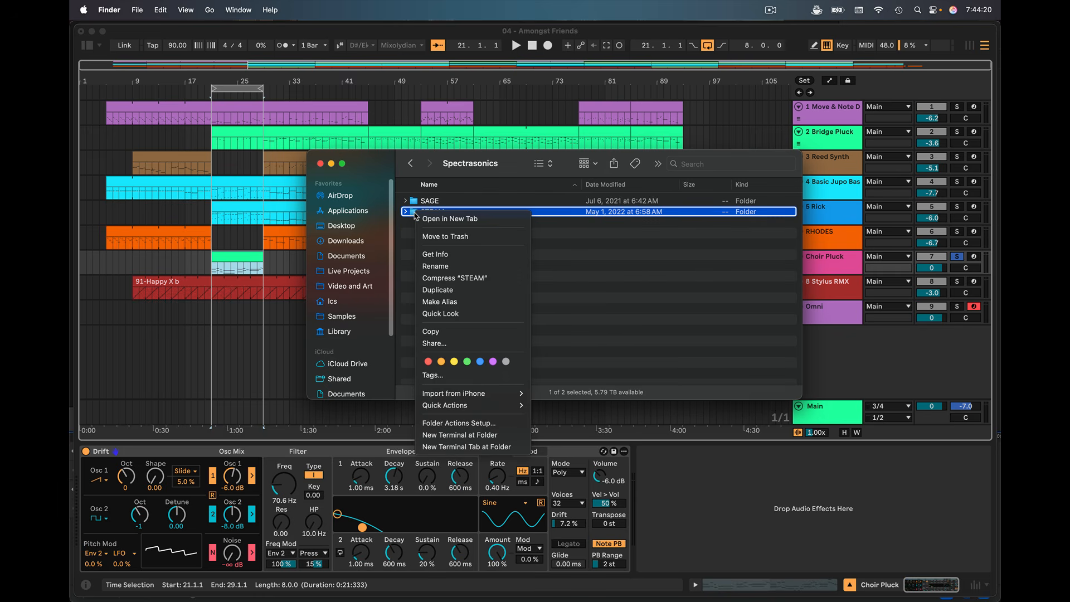
click(444, 258)
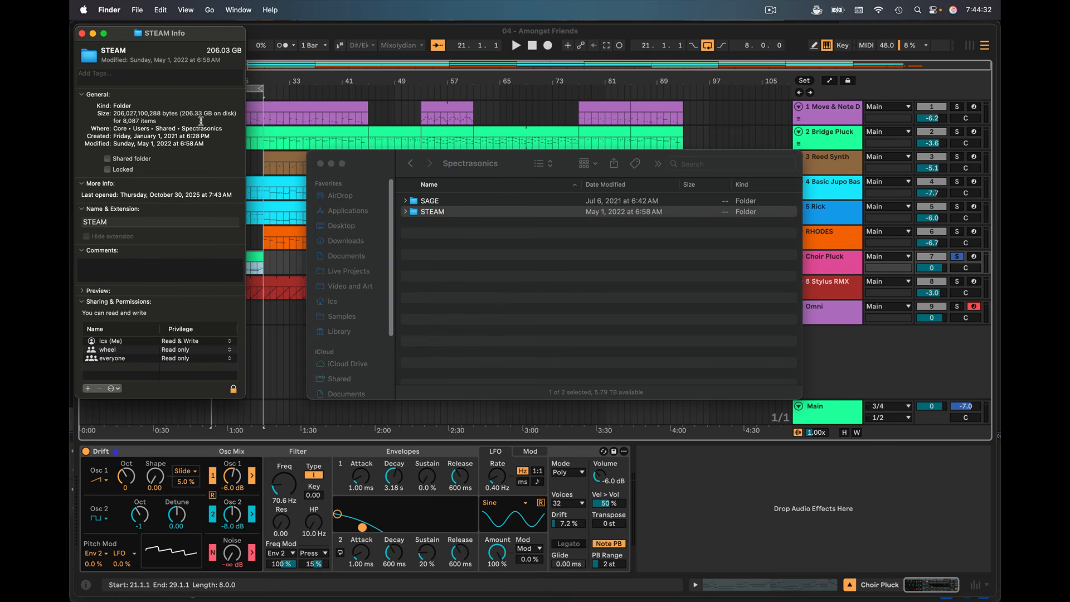
click(82, 33)
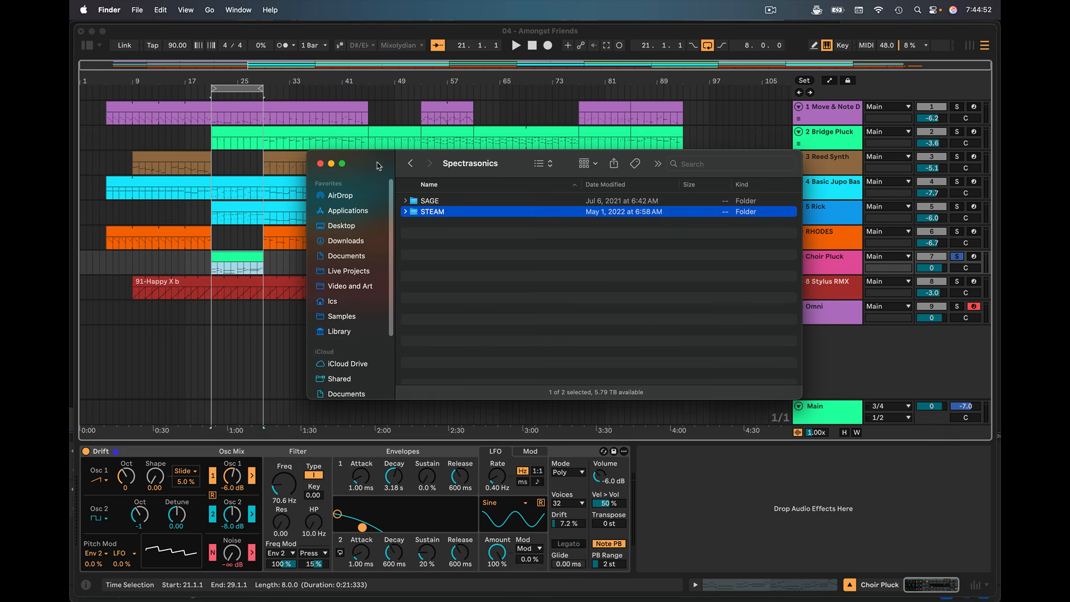
click(320, 163)
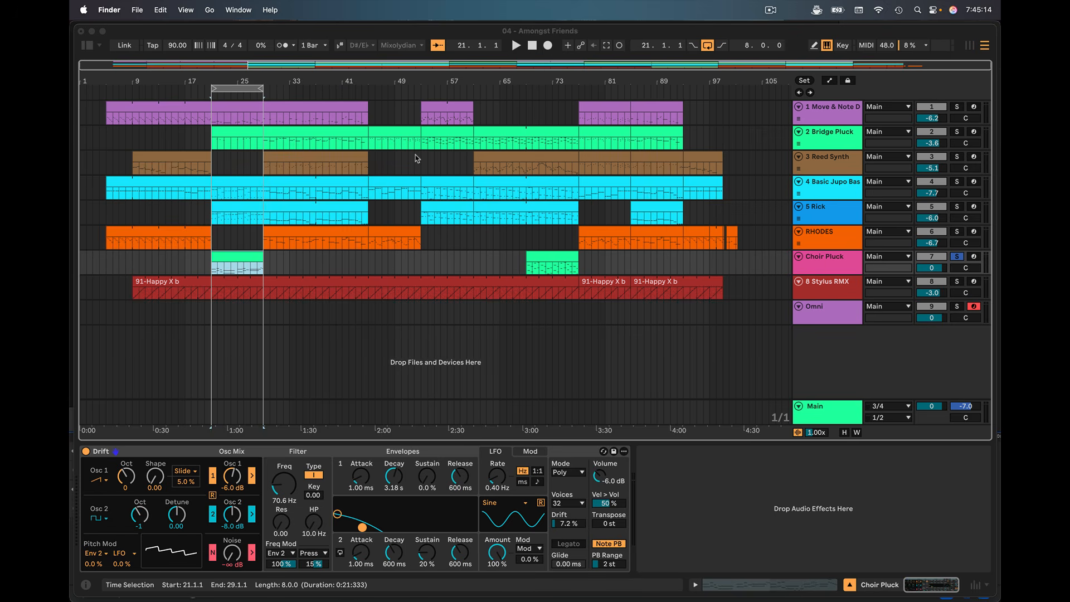
click(367, 342)
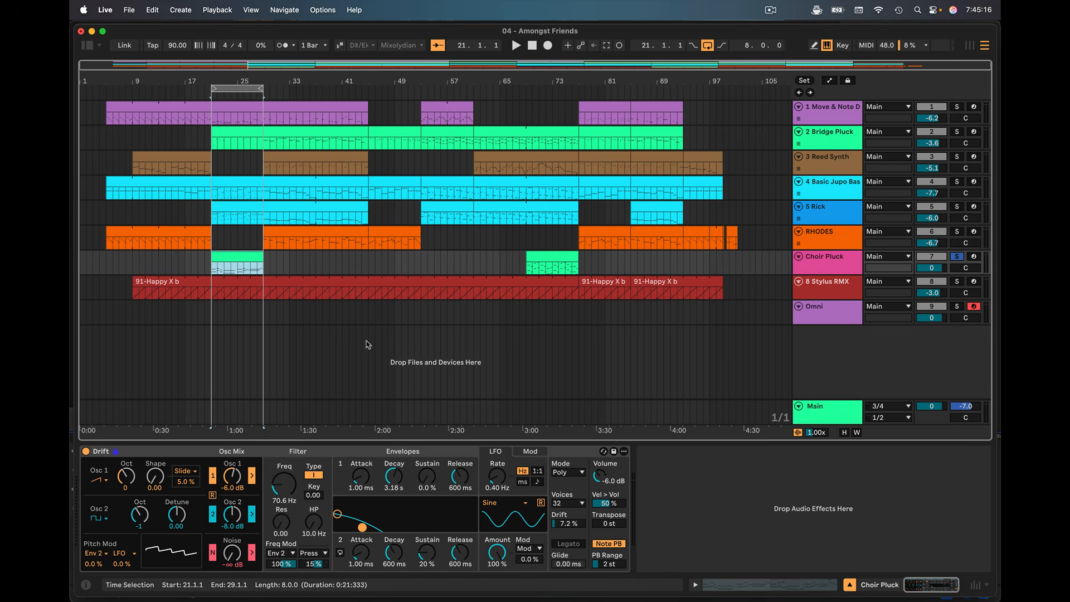
Review the instruments and effects on each track from Move & Note down to Choir Pluck
click(644, 265)
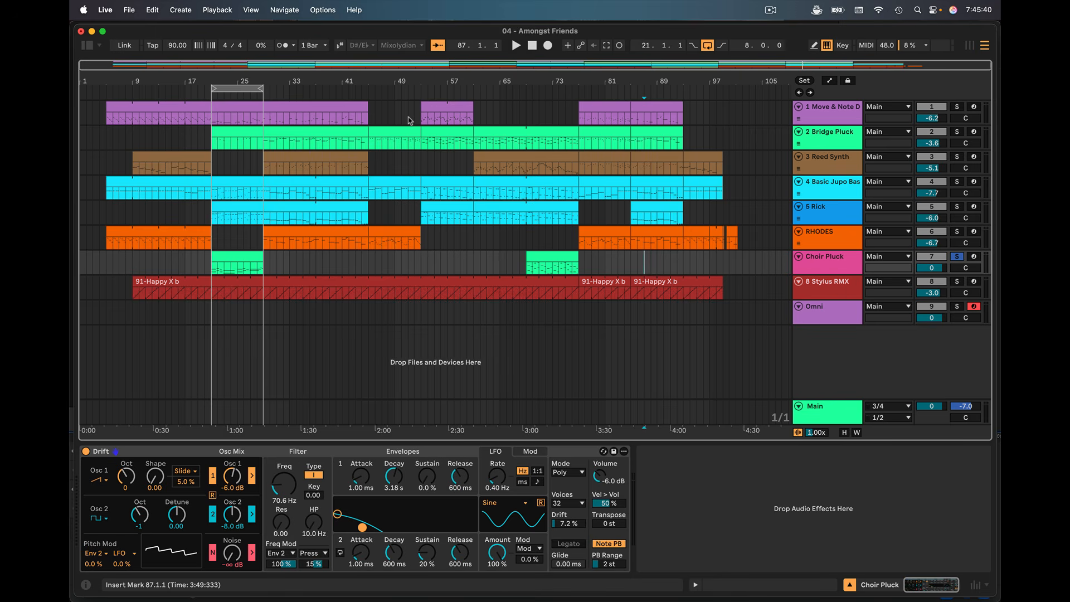
click(832, 115)
key(Down)
key(Down)
key(Down)
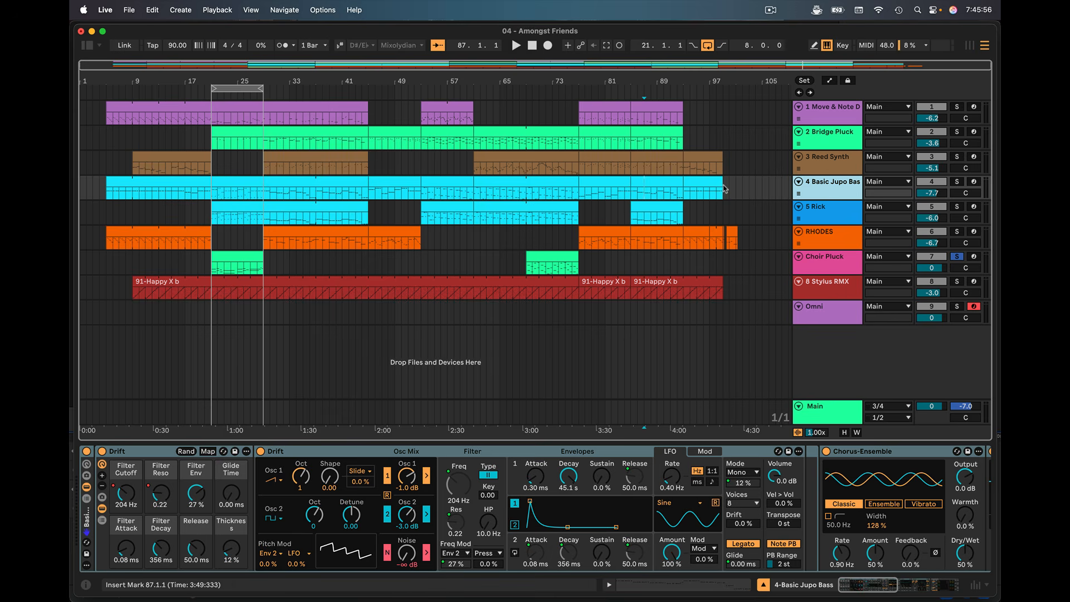
click(830, 123)
click(830, 142)
click(828, 163)
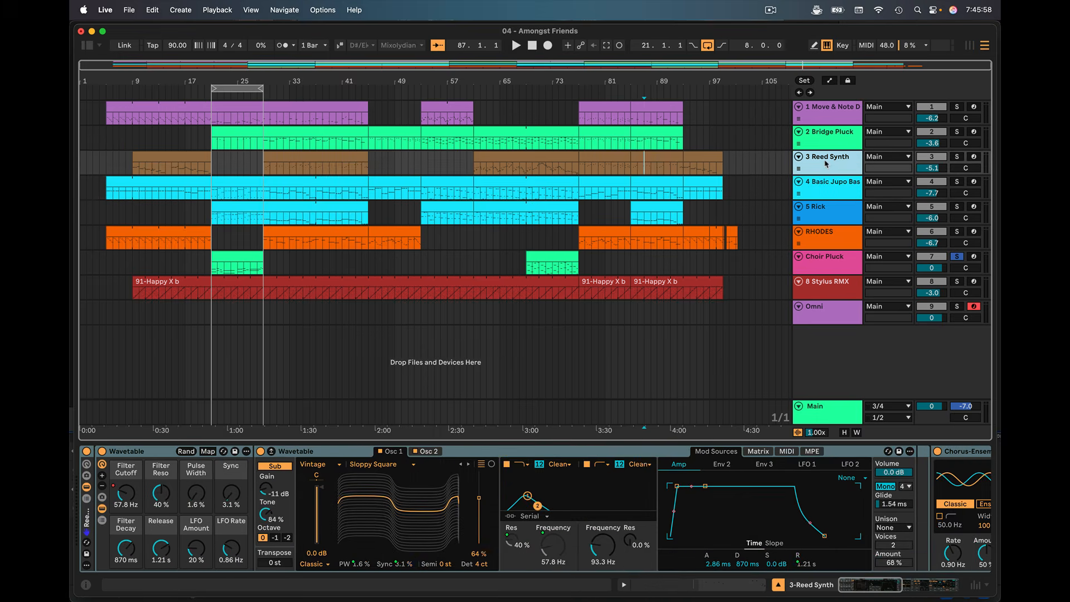
click(826, 188)
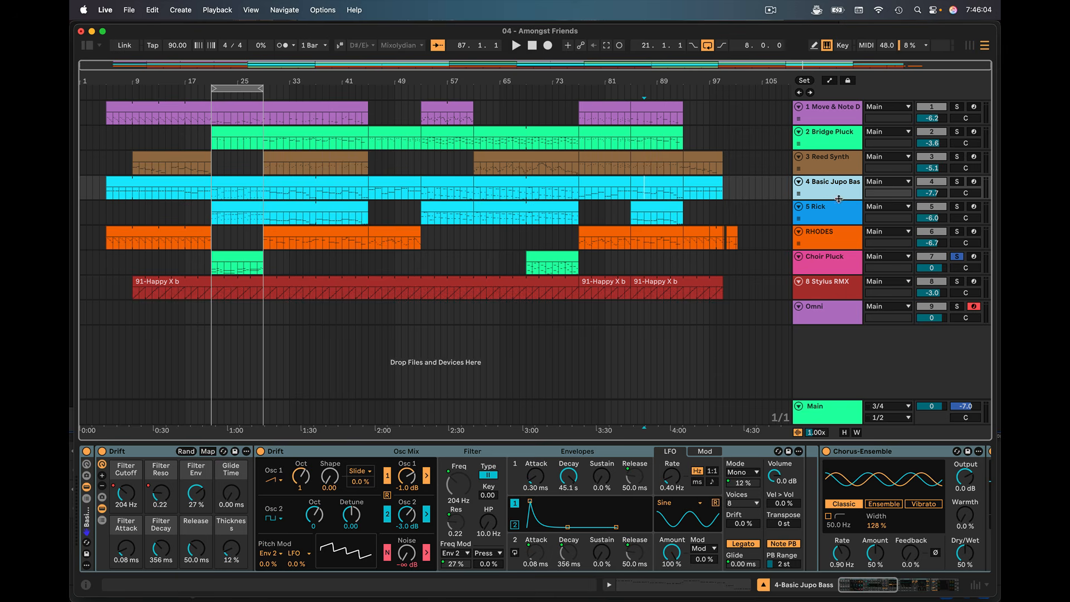
click(829, 215)
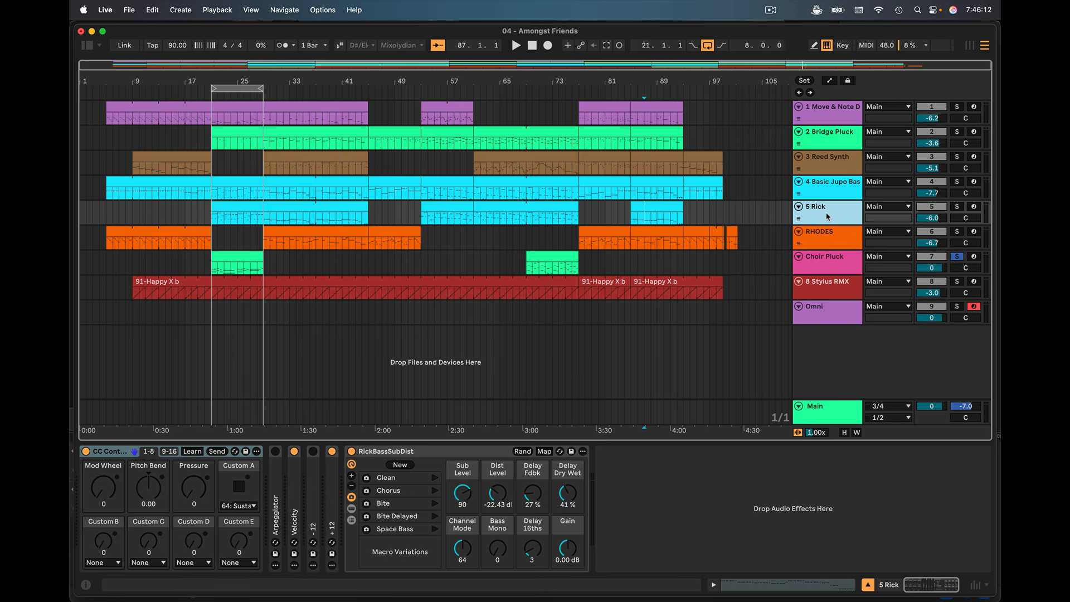
click(830, 242)
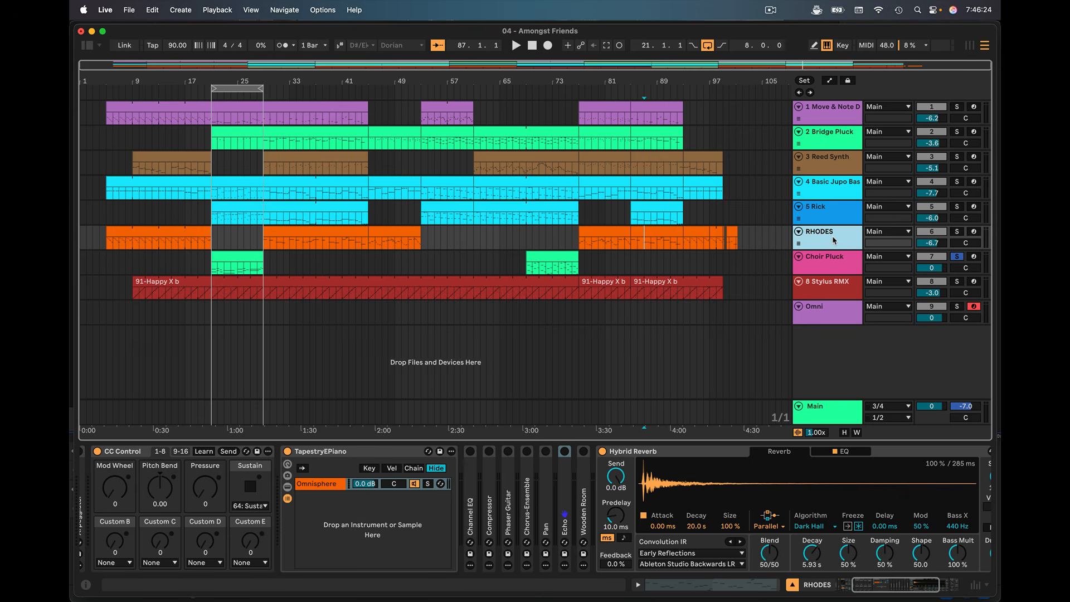
click(831, 266)
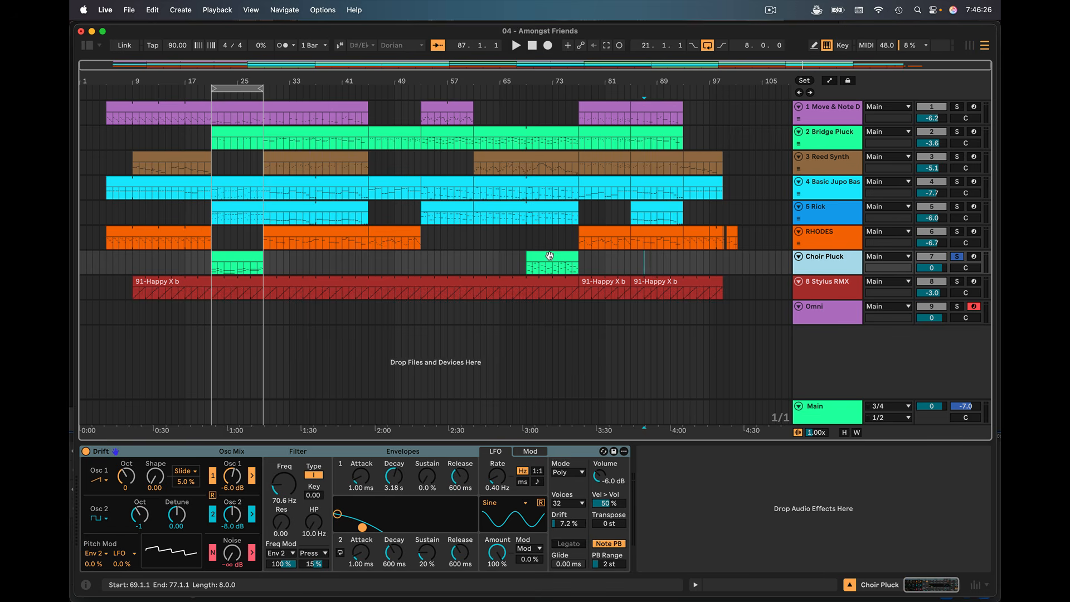
Examine the notes in both Choir Pluck clips, at bars 69 and 21, and return to the track's device view
click(233, 256)
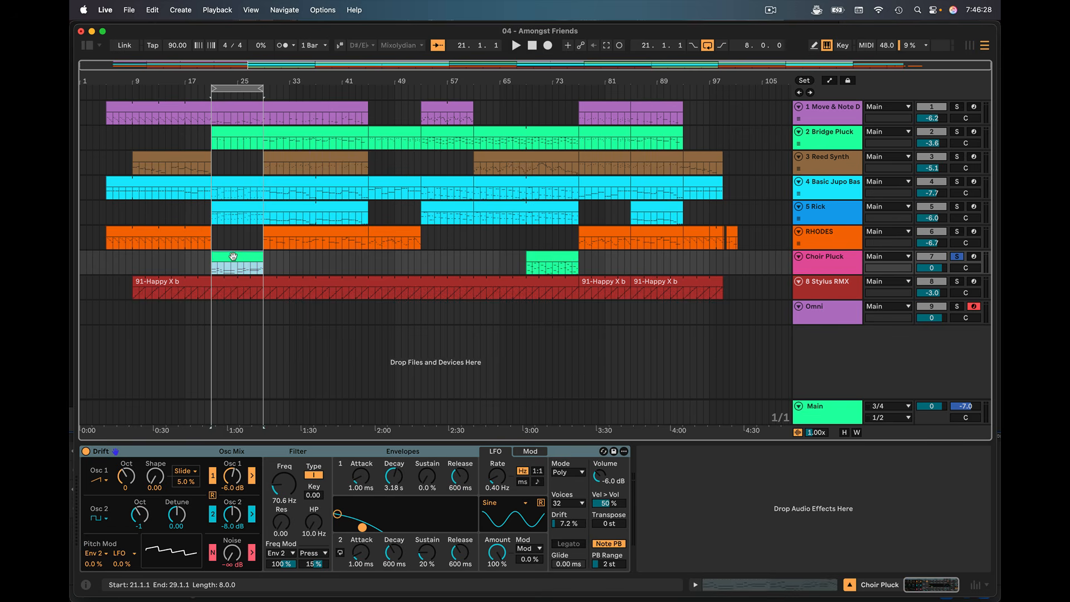
double_click(233, 256)
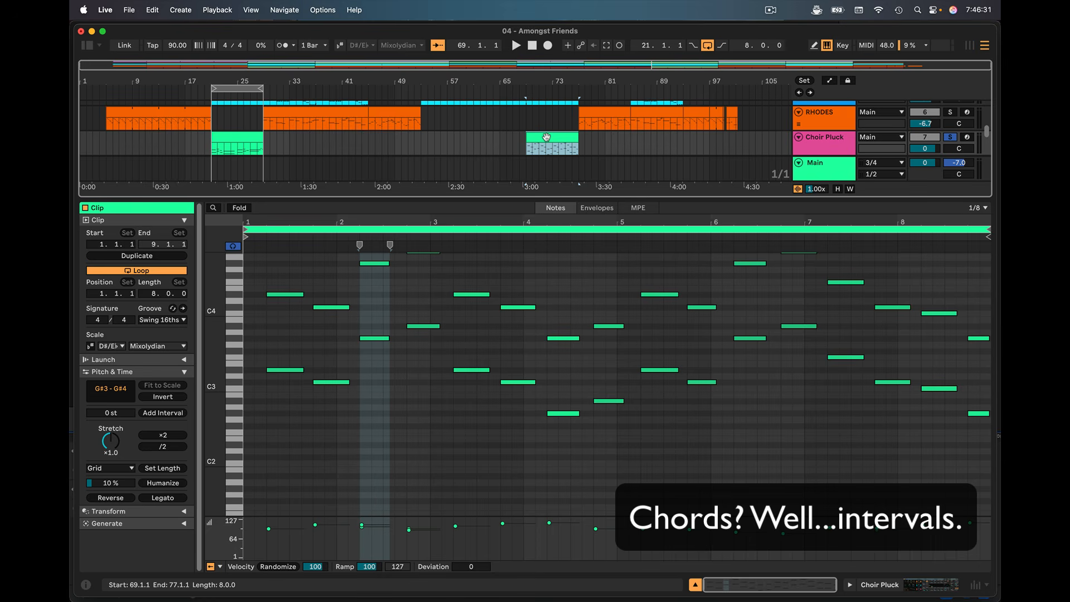
click(545, 144)
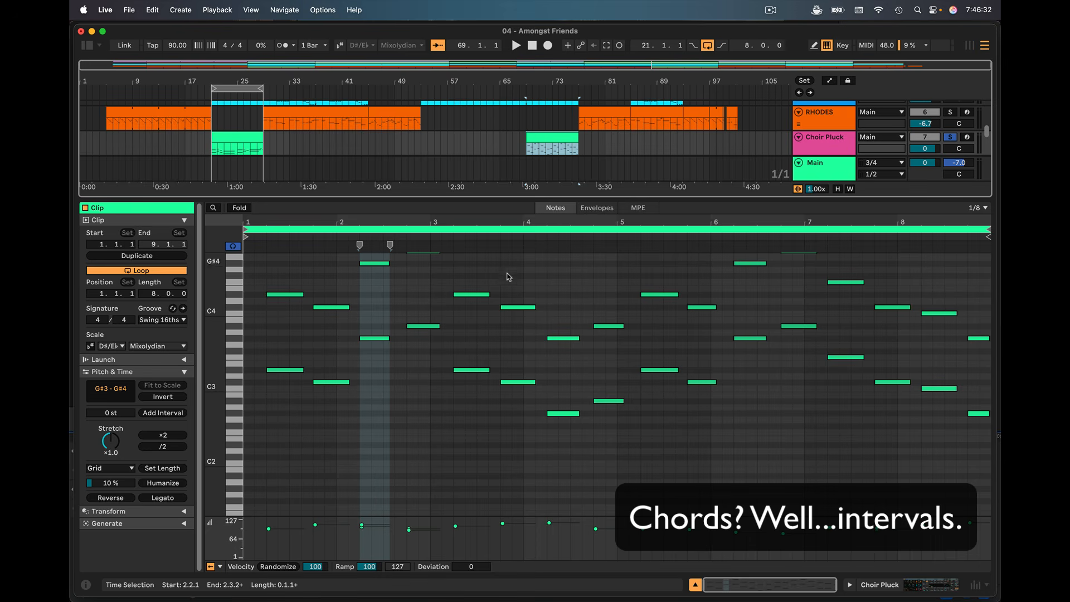
scroll(473, 344, up, 3)
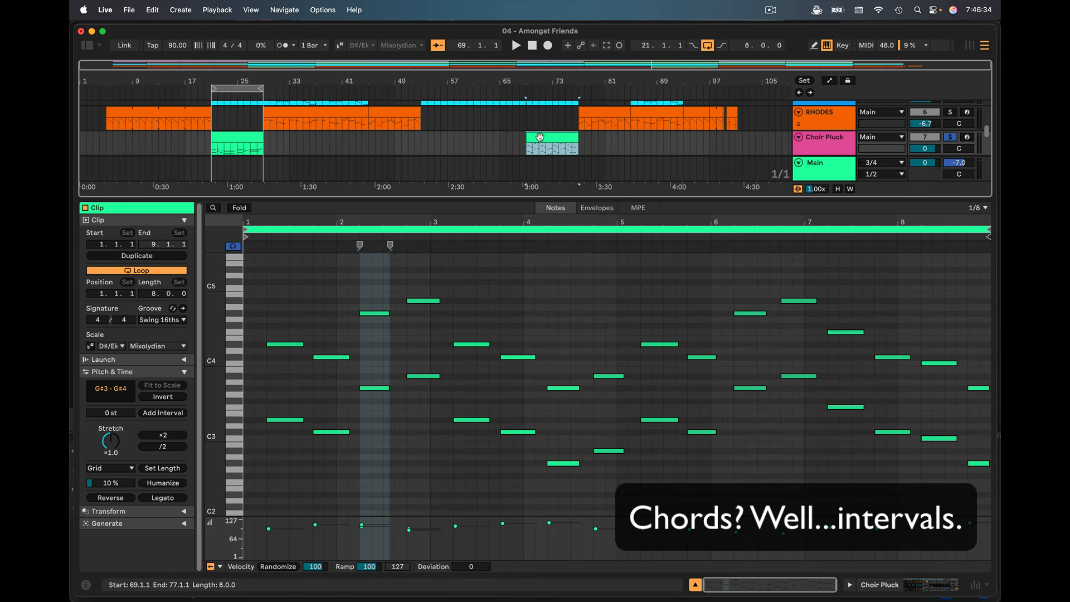
click(250, 139)
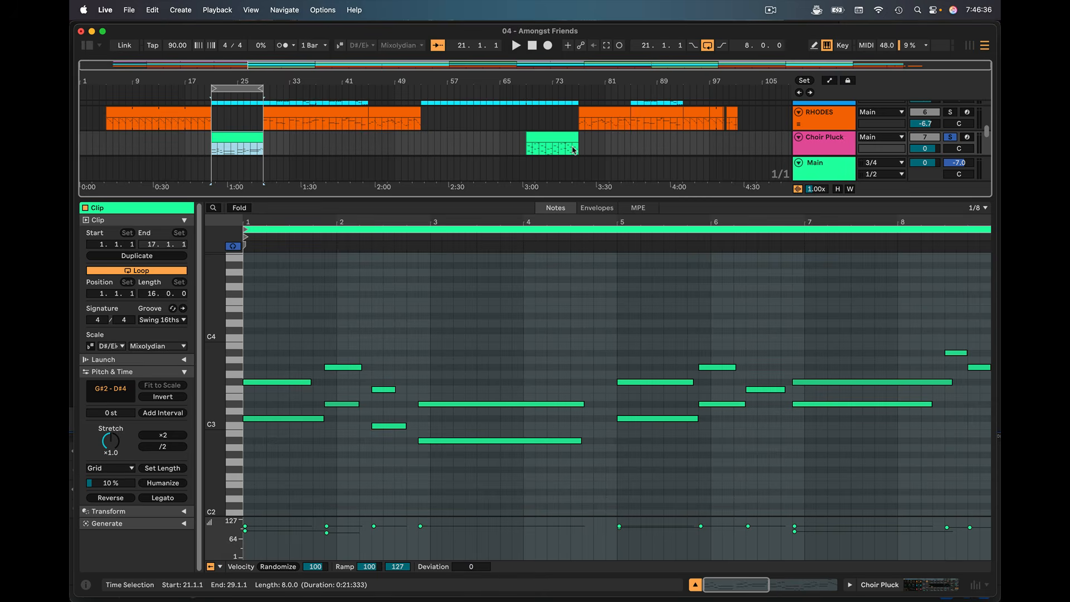
key(shift+Tab)
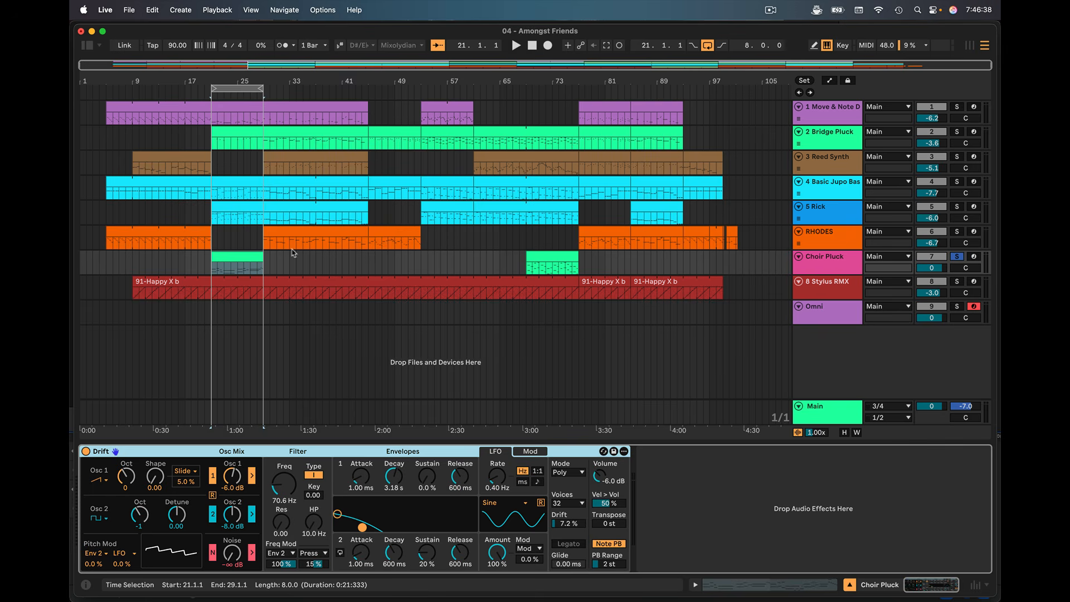
Compare the two Choir Pluck clips with the Bridge Pluck clip at bar 61, ending on the Choir Pluck clip at bar 21
click(236, 253)
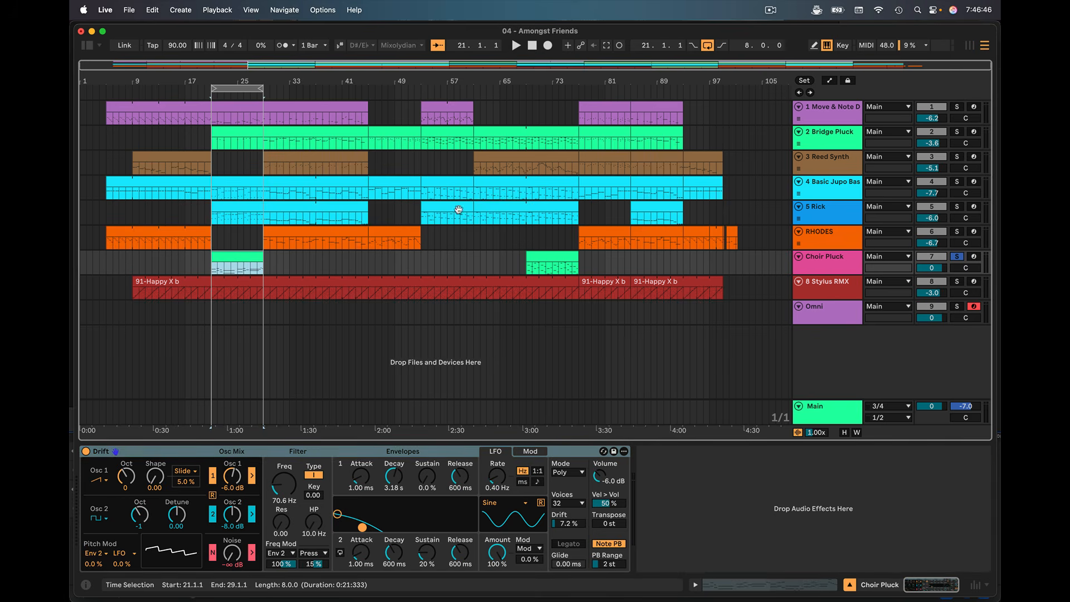
click(538, 254)
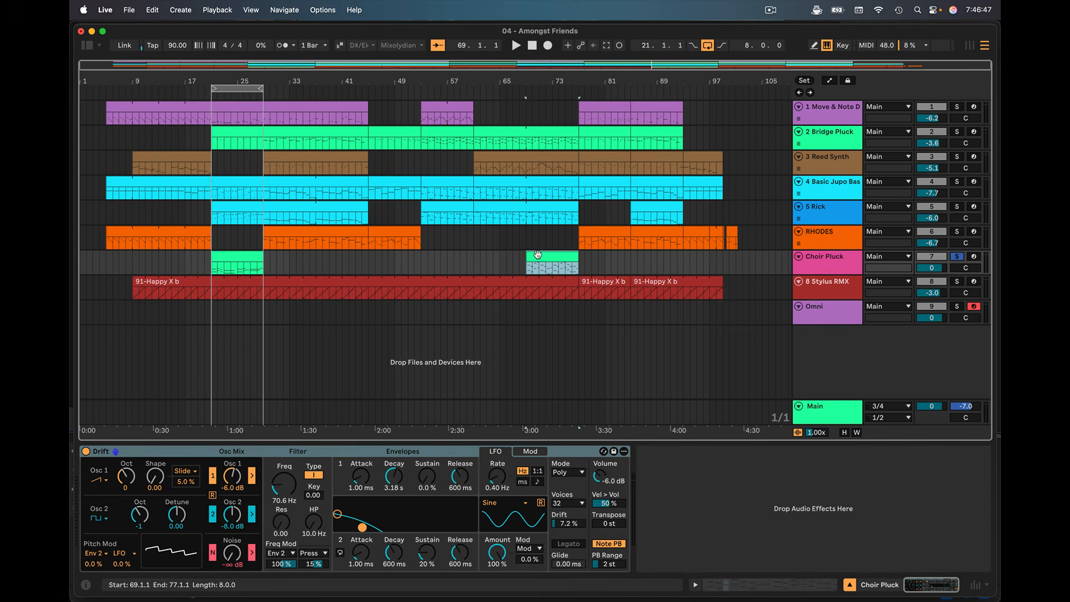
click(542, 132)
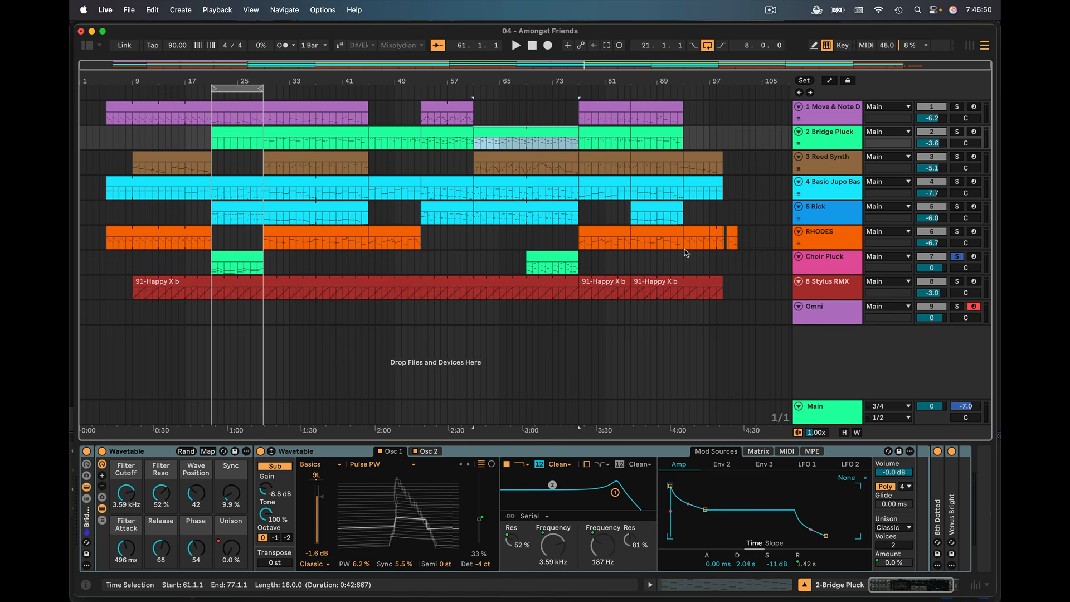
click(815, 260)
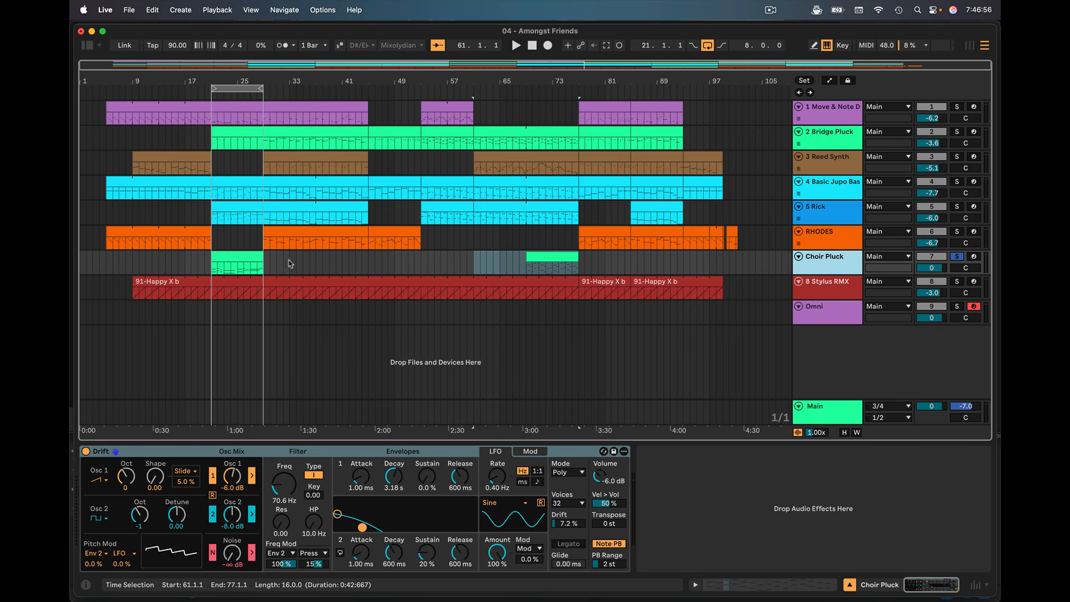
click(237, 262)
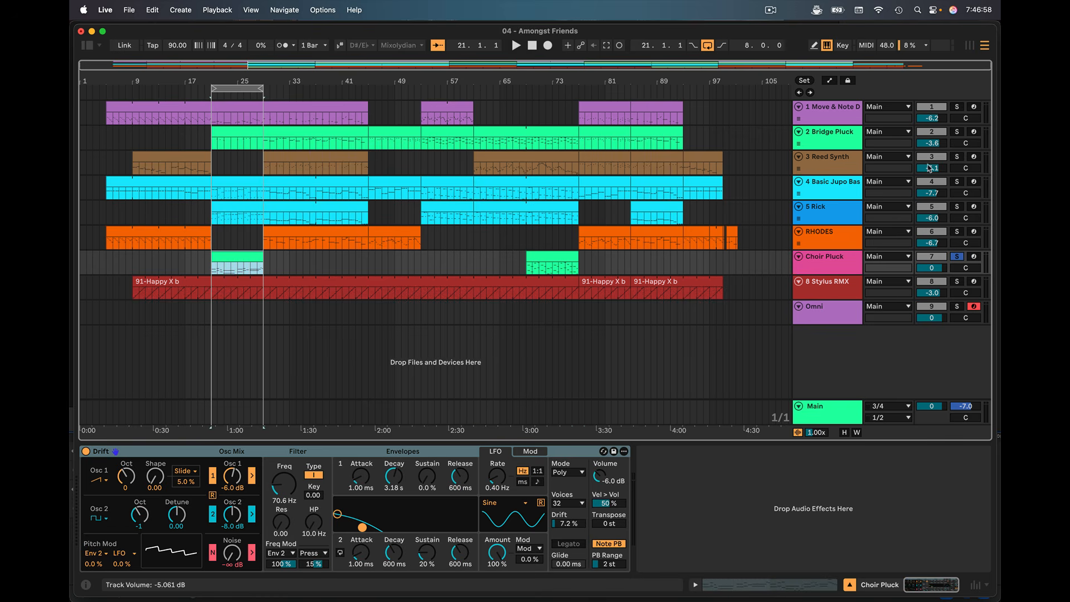
Solo the Bridge Pluck and Move & Note tracks alongside Choir Pluck and play the section from bar 21
click(957, 131)
click(957, 106)
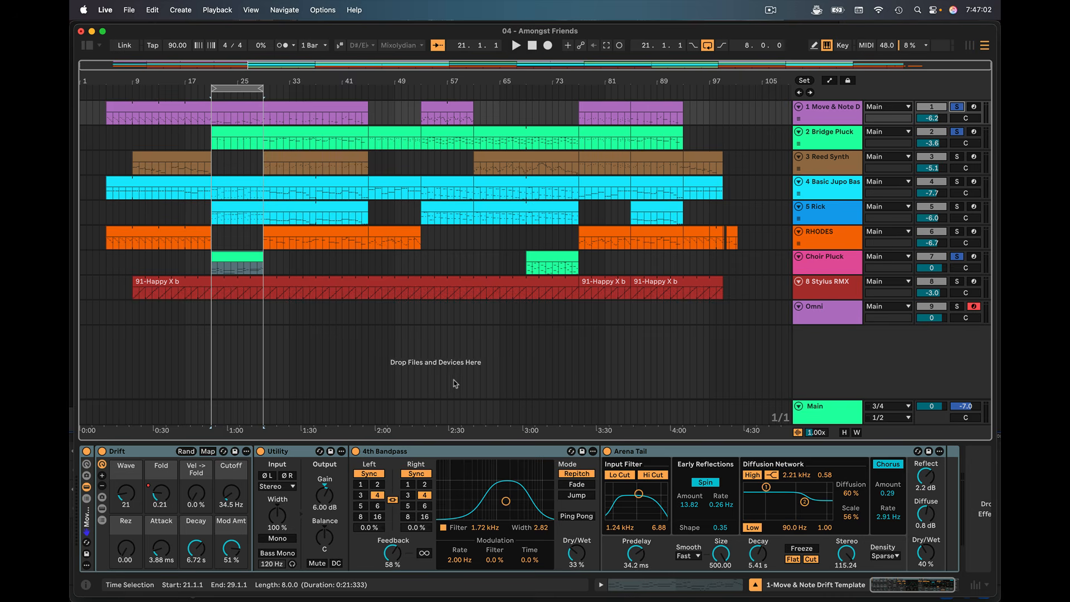
key(space)
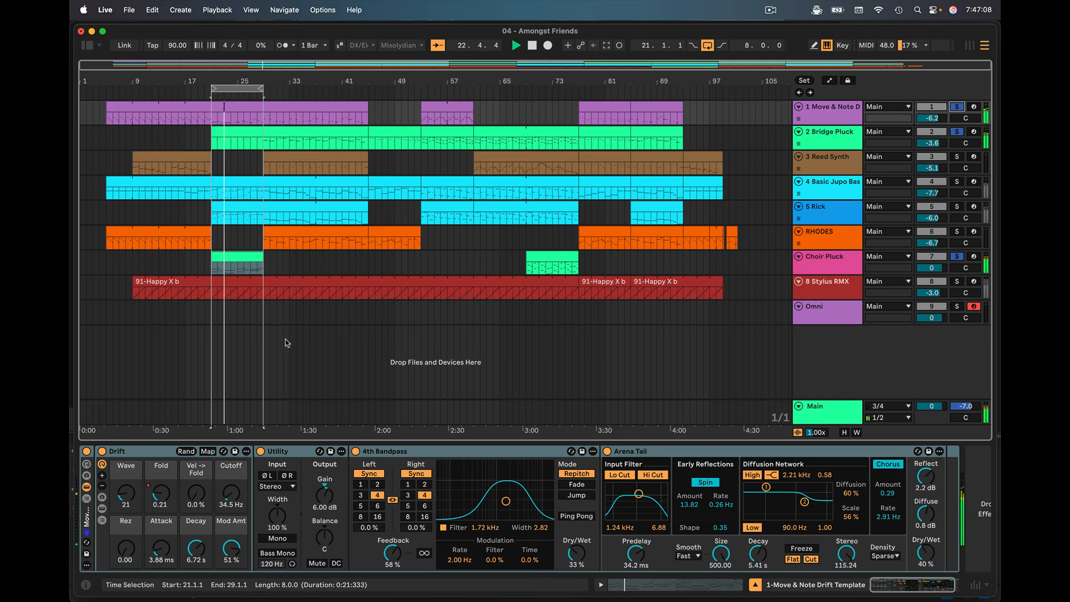
Take the Choir Pluck, Move & Note and Bridge Pluck tracks out of solo, with playback stopped
click(957, 257)
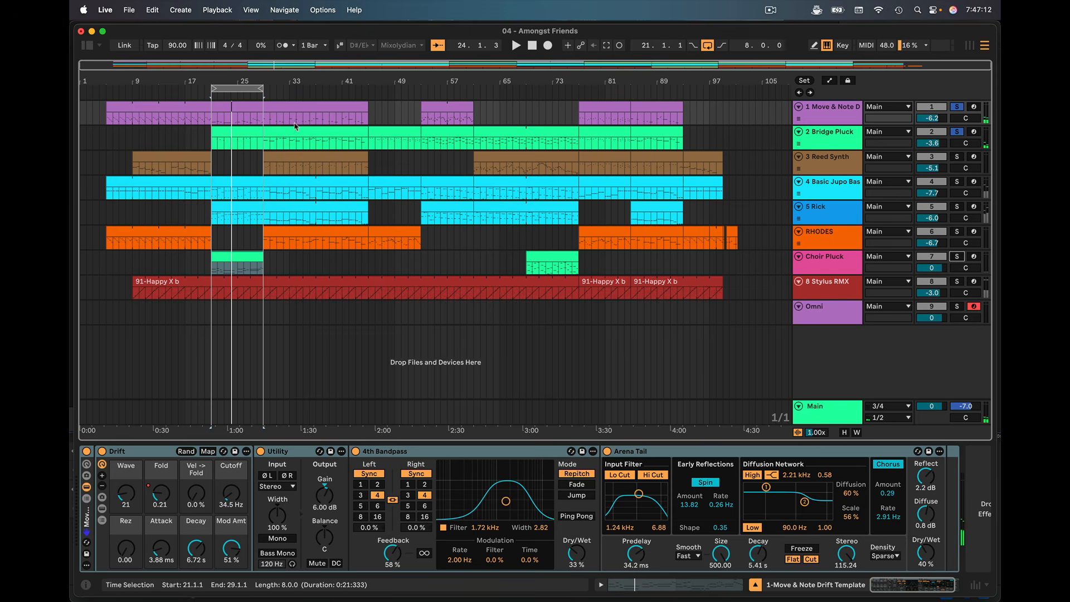
click(957, 107)
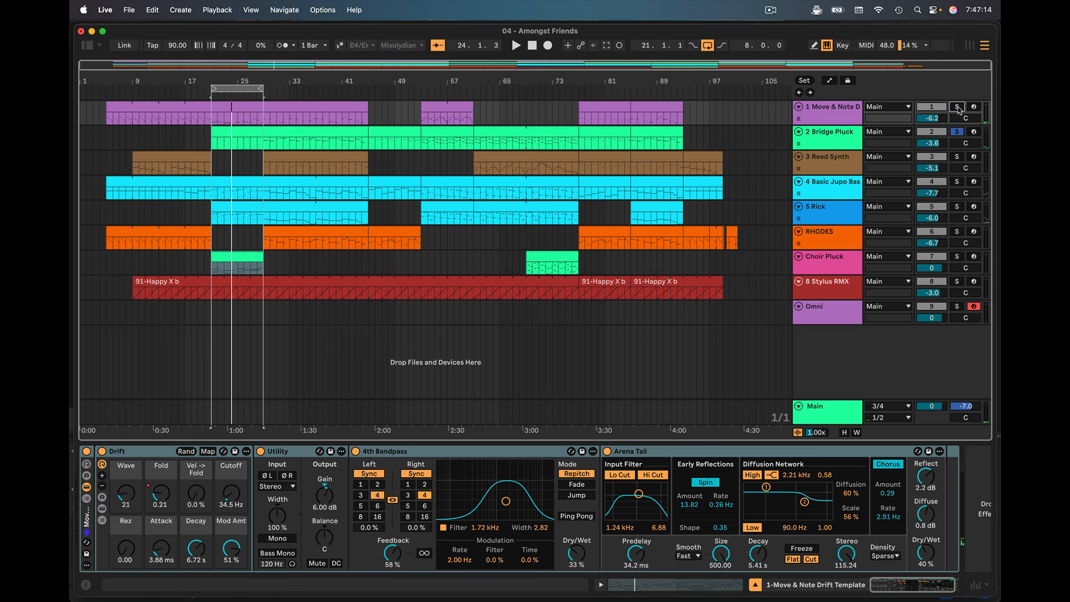
click(957, 132)
key(space)
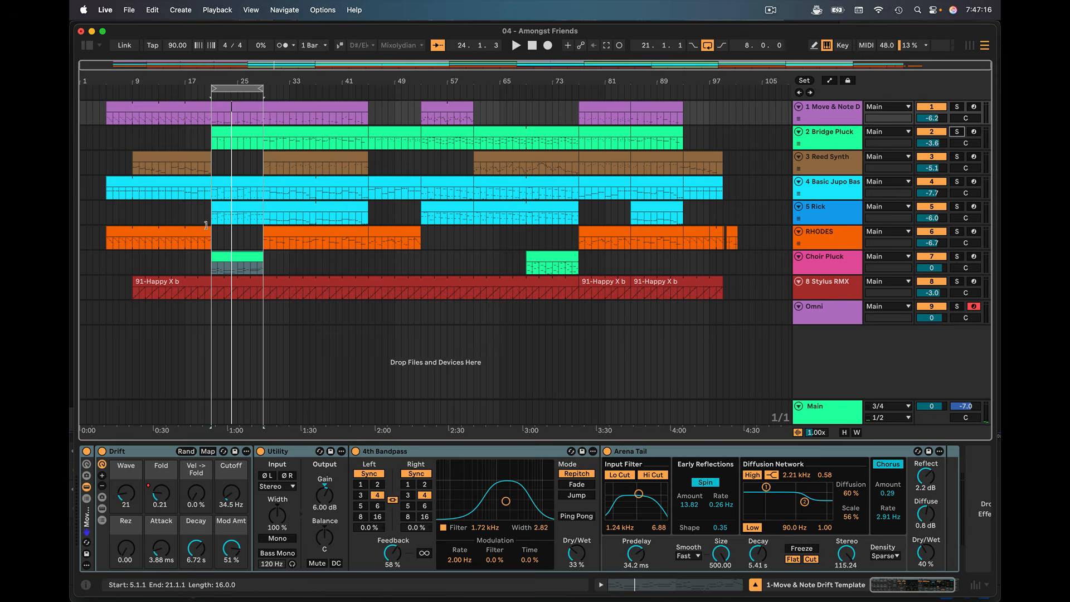
Audition the arrangement from bar 21 with the Choir Pluck track muted, and stop playback
click(214, 237)
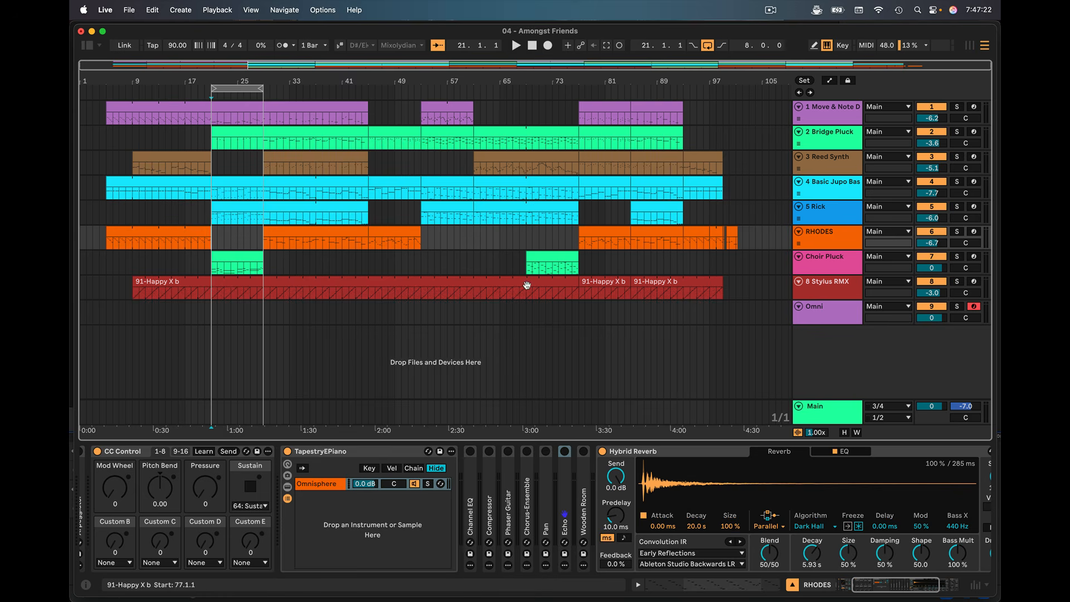
click(927, 257)
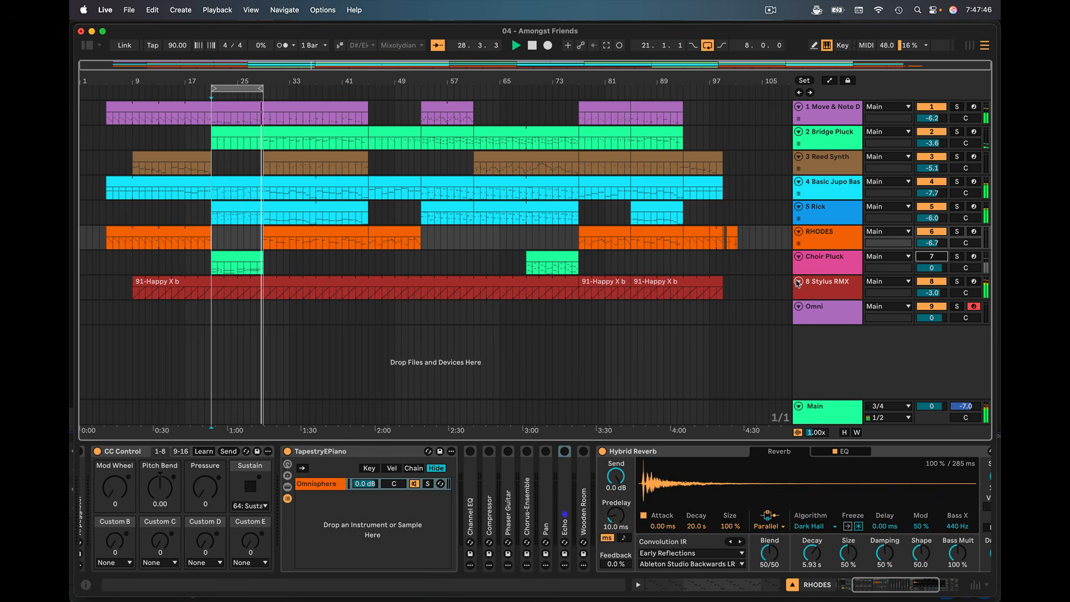
key(space)
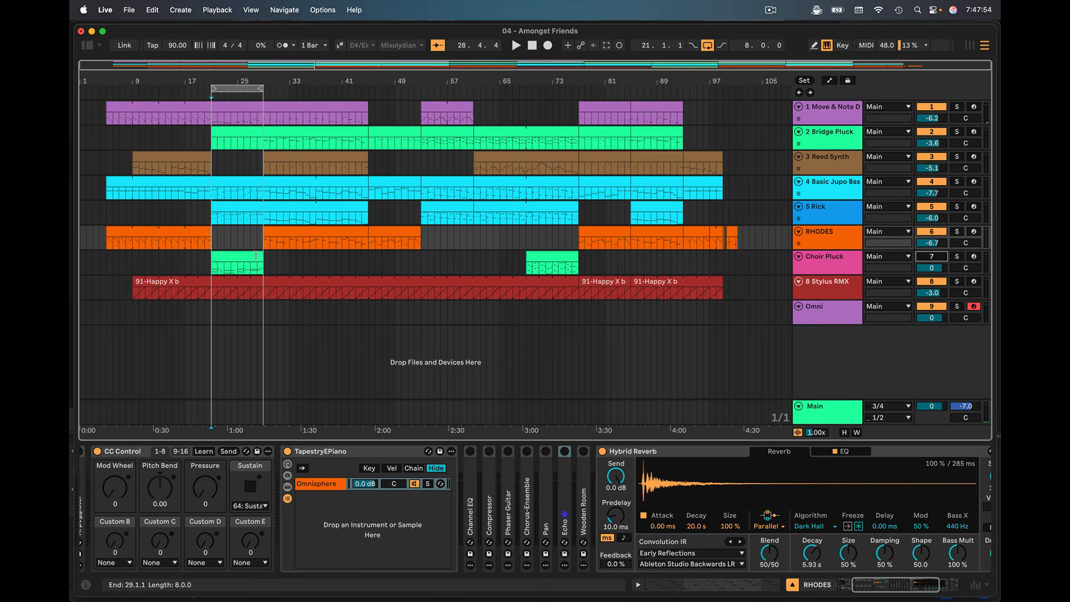
Select the Choir Pluck clip at bar 21 and solo its track
click(237, 257)
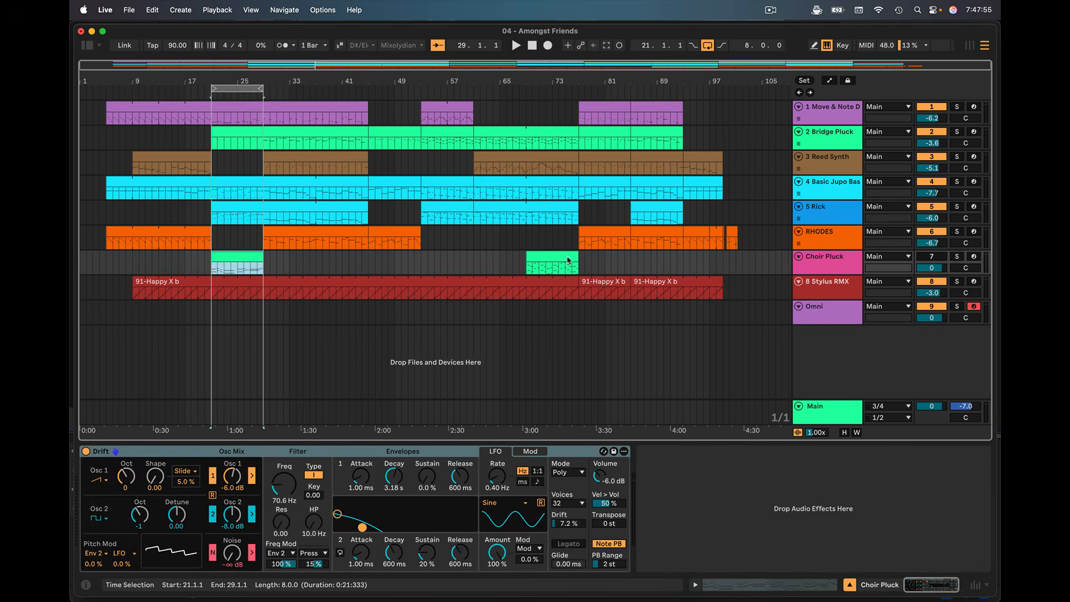
click(957, 257)
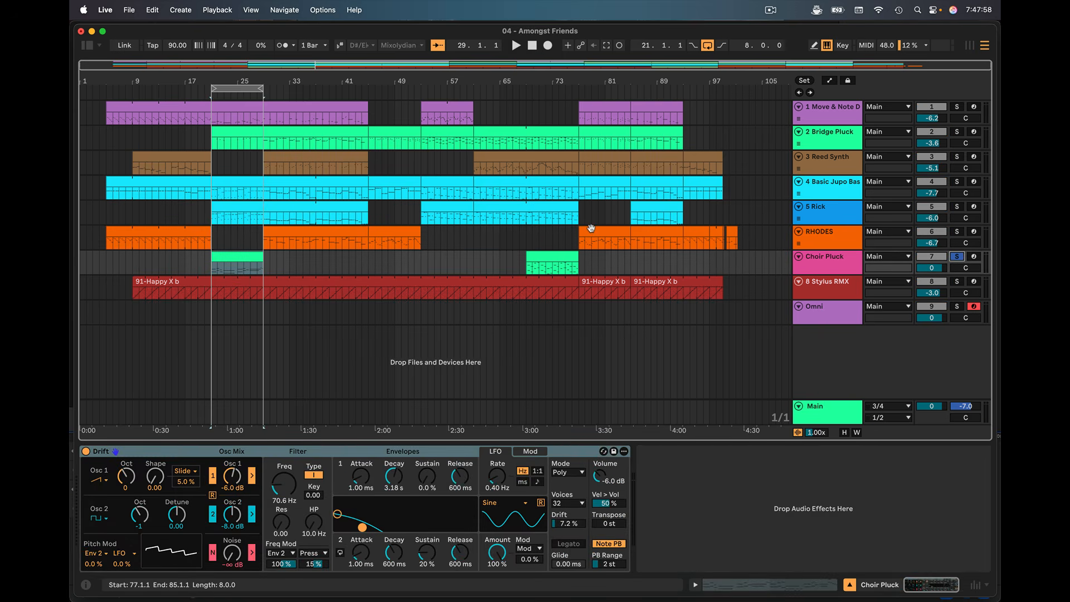
Play the soloed Choir Pluck part from bar 21, stop playback and take the track out of solo
key(space)
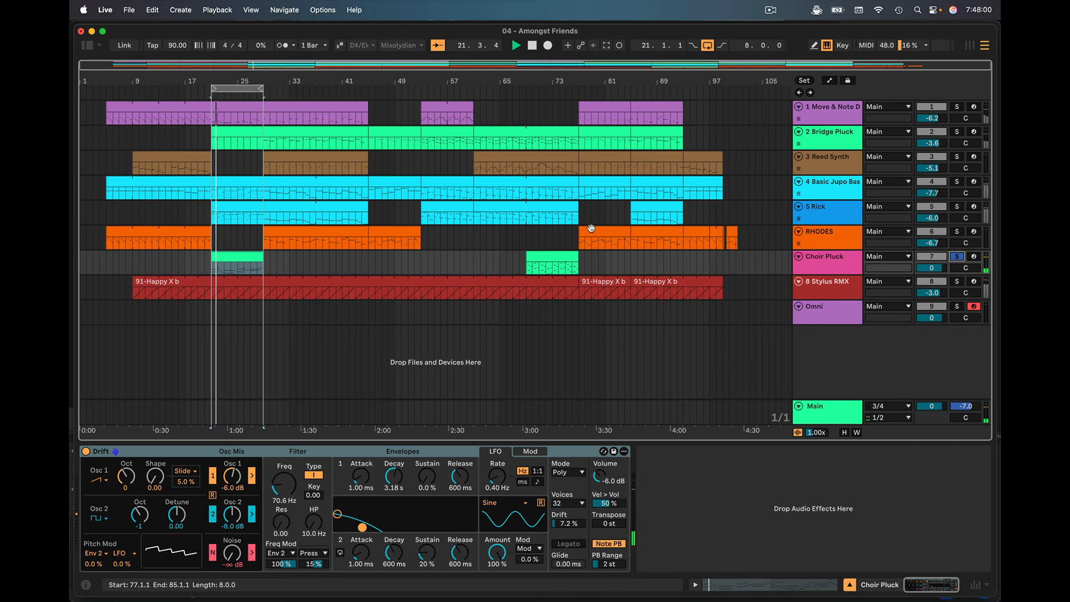
key(space)
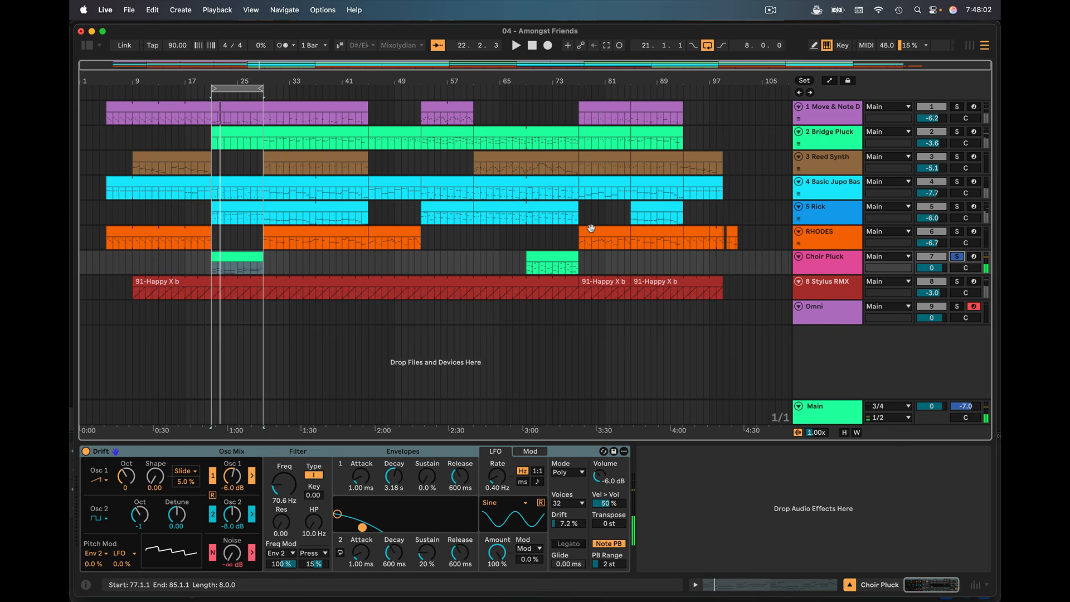
click(957, 257)
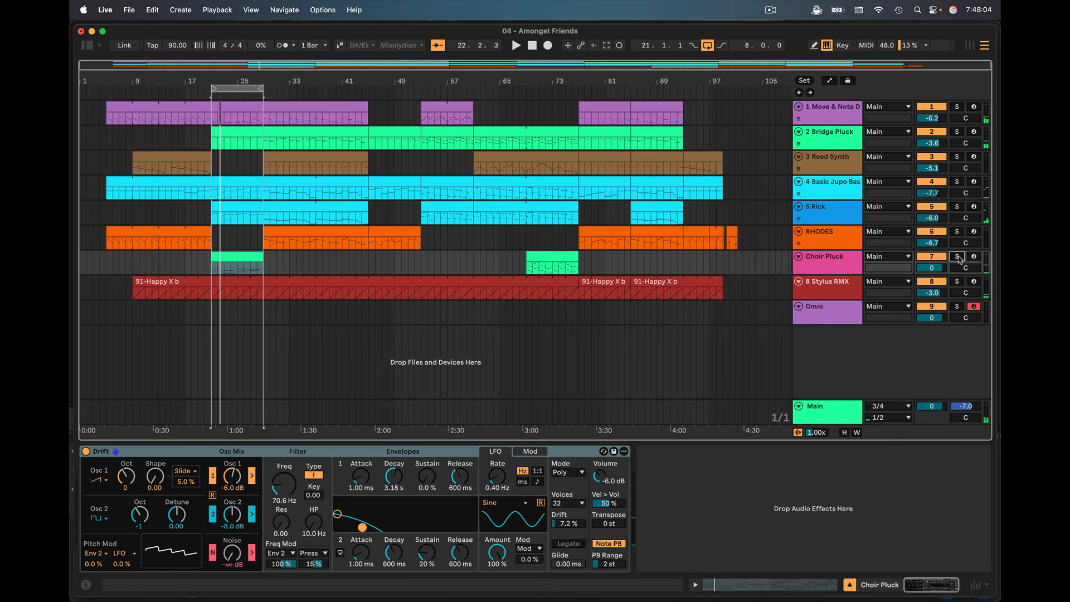
Mute the Stylus RMX and Choir Pluck tracks and audition the remaining tracks from bar 21
right_click(935, 283)
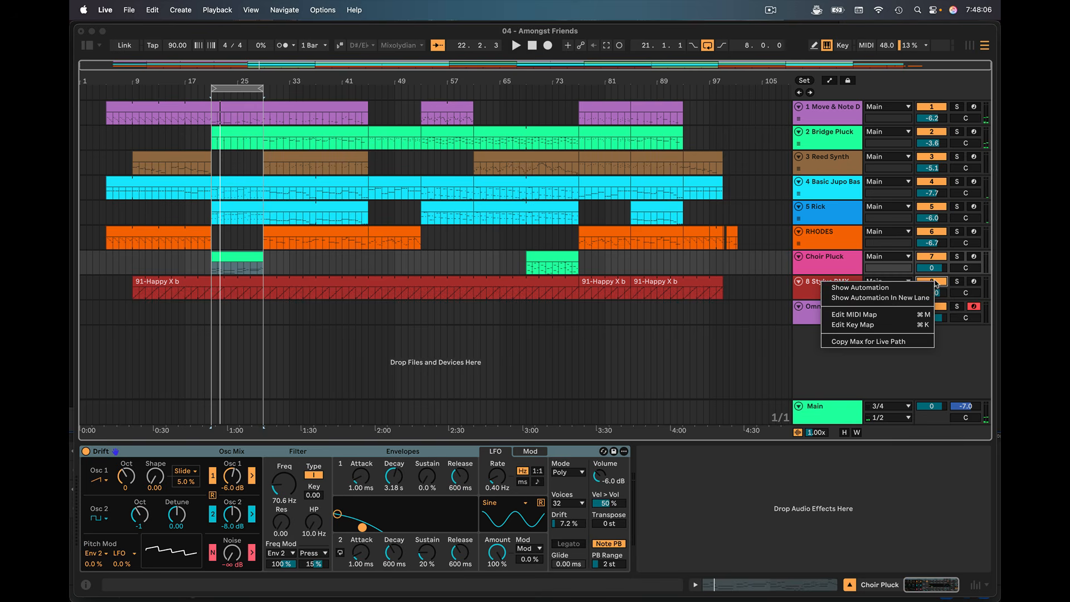
click(822, 294)
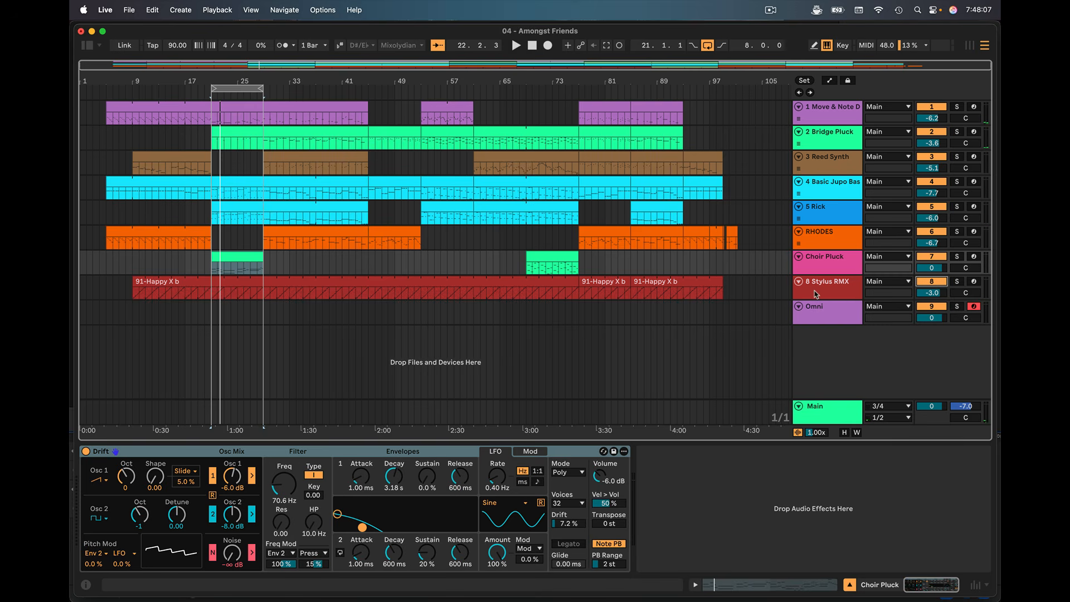
click(932, 282)
key(space)
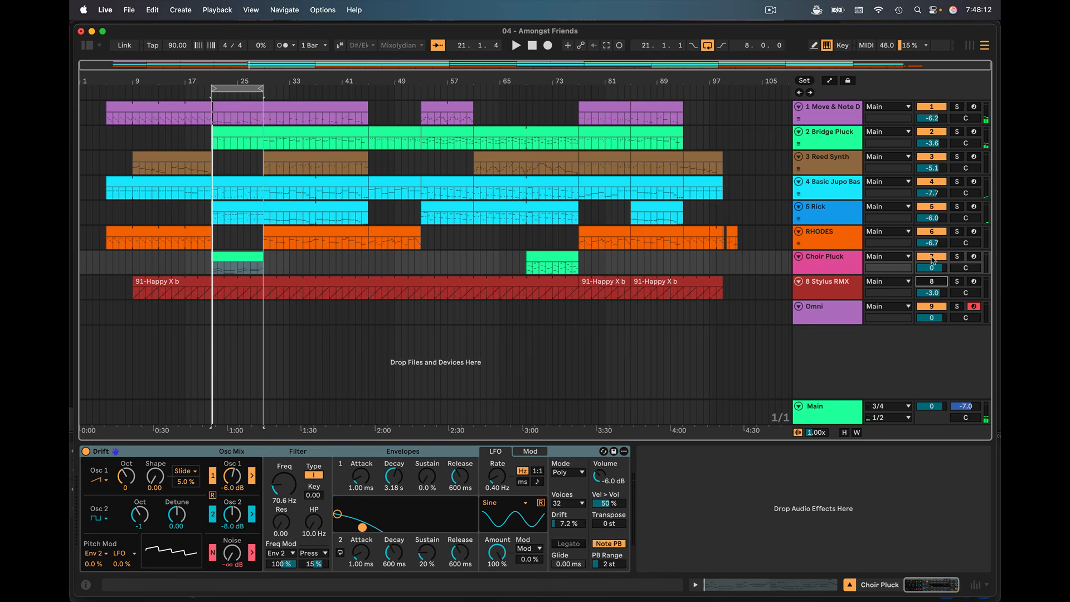
click(932, 258)
key(space)
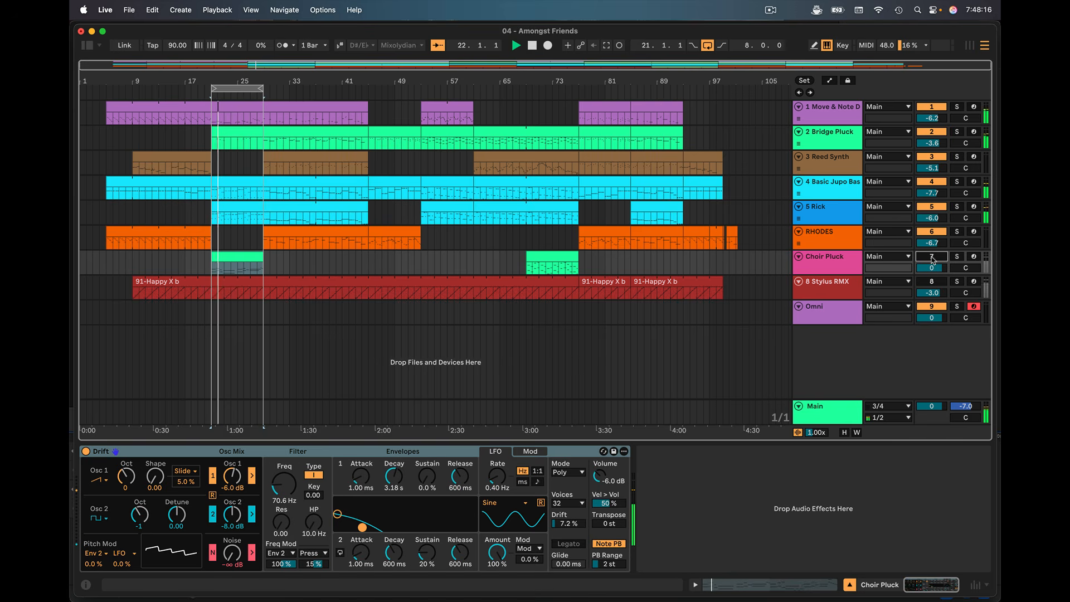
key(space)
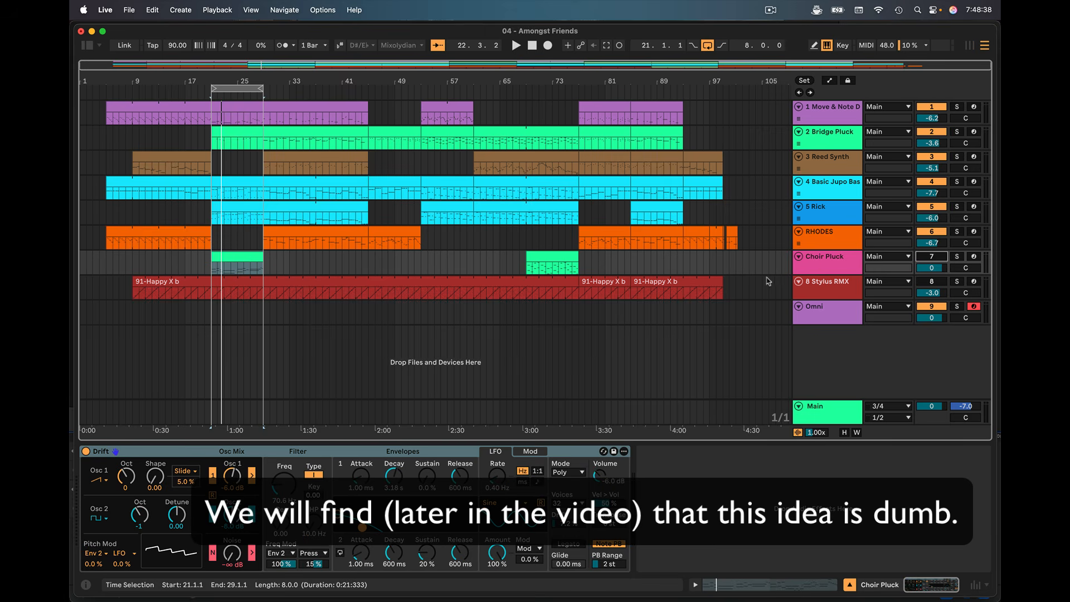
Replace the Drift instrument on the Choir Pluck track with Omnisphere from the 3P SYNTHS collection
click(840, 265)
click(182, 452)
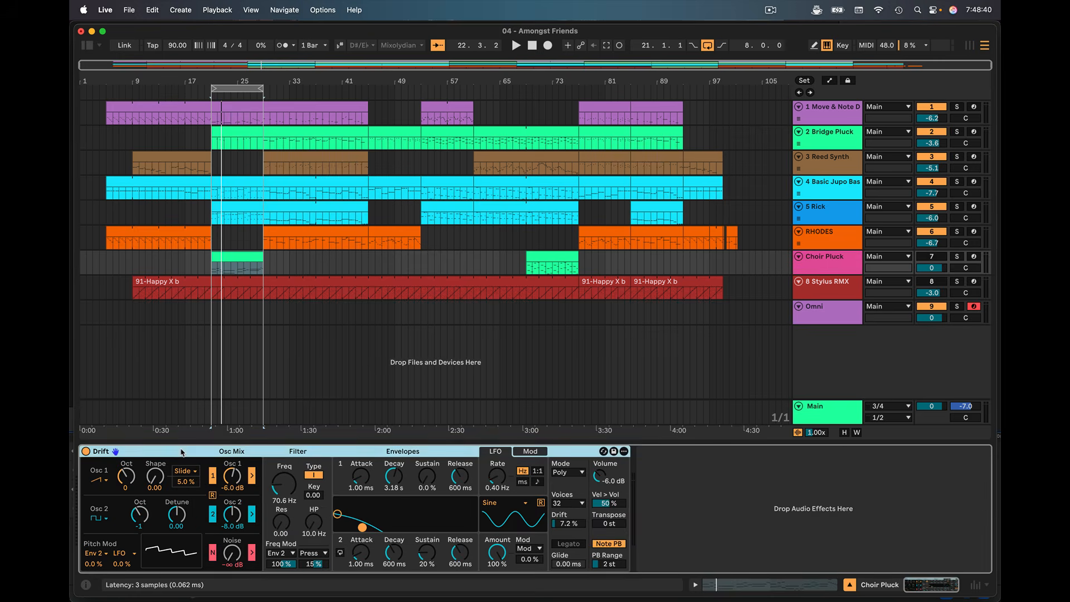
key(Delete)
click(86, 45)
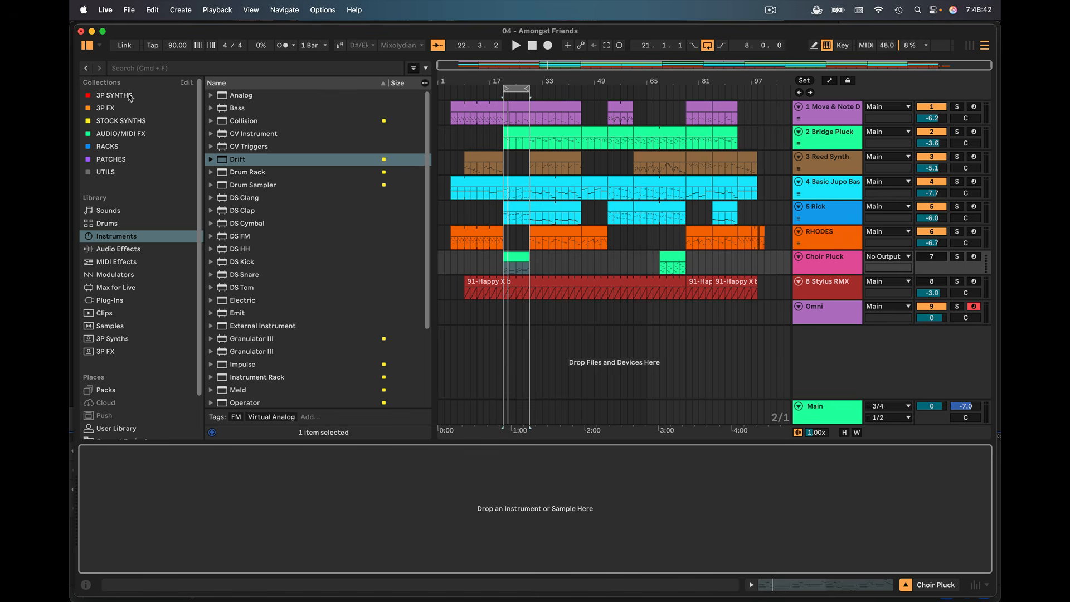
click(120, 97)
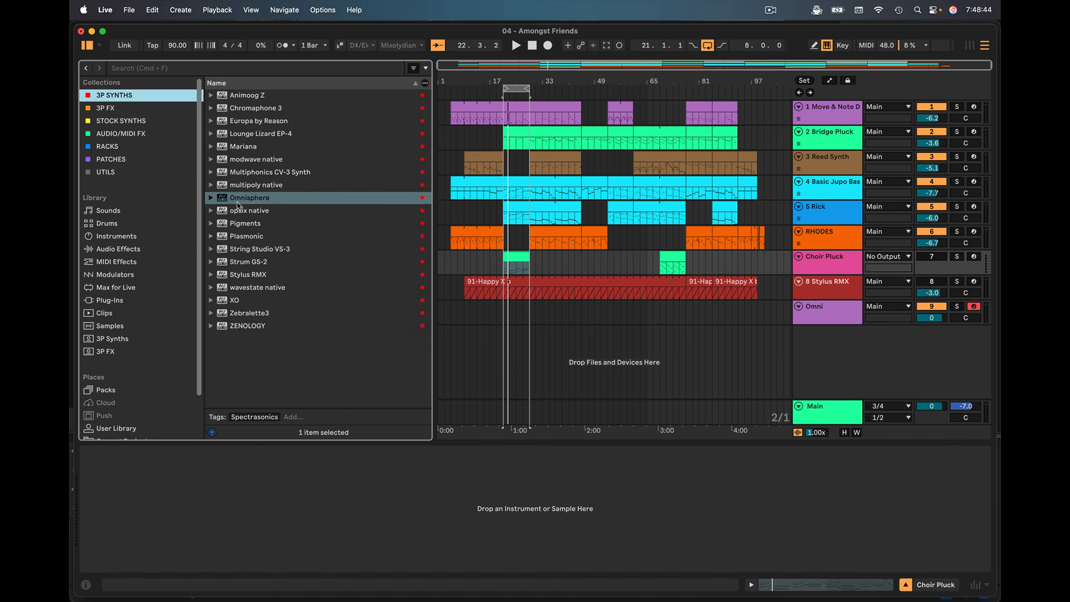
drag(238, 206, 134, 507)
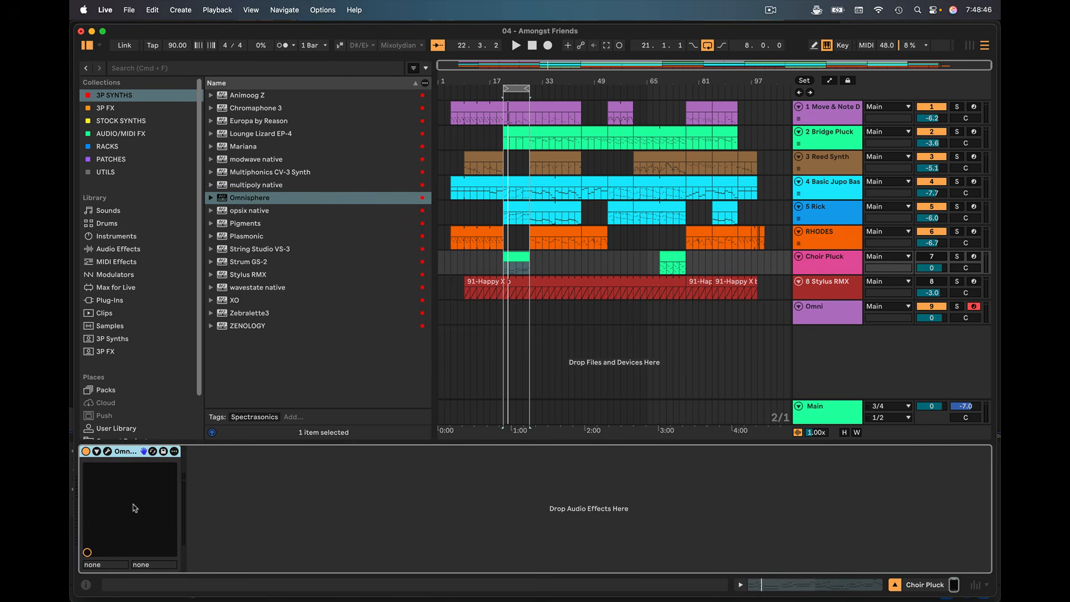
click(87, 46)
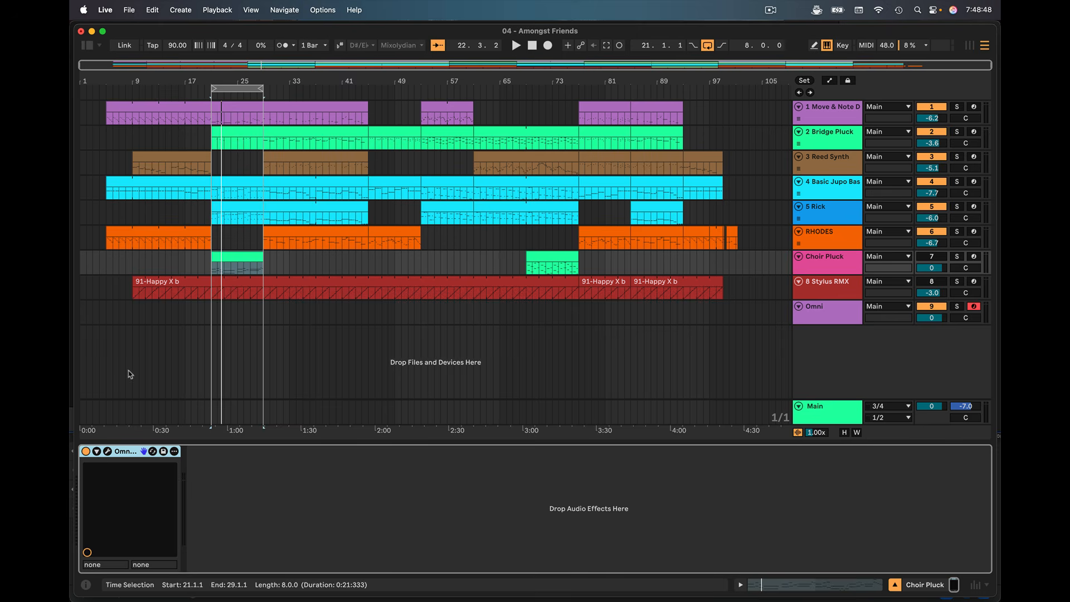
Turn off looping over the Choir Pluck clip at bar 21 and mute no longer the Choir Pluck track
click(233, 258)
key(super+l)
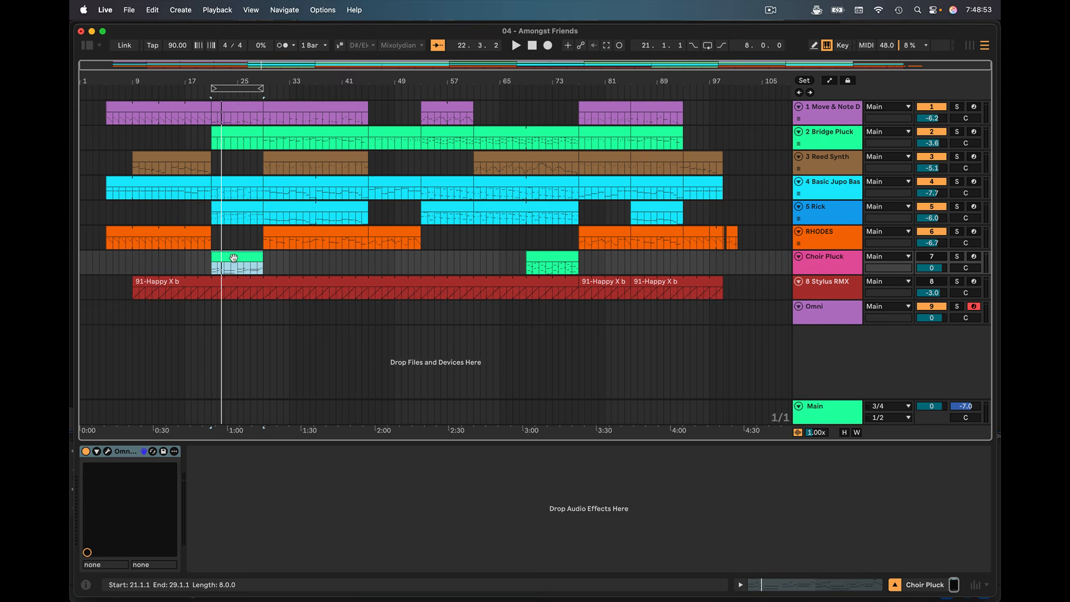
click(928, 258)
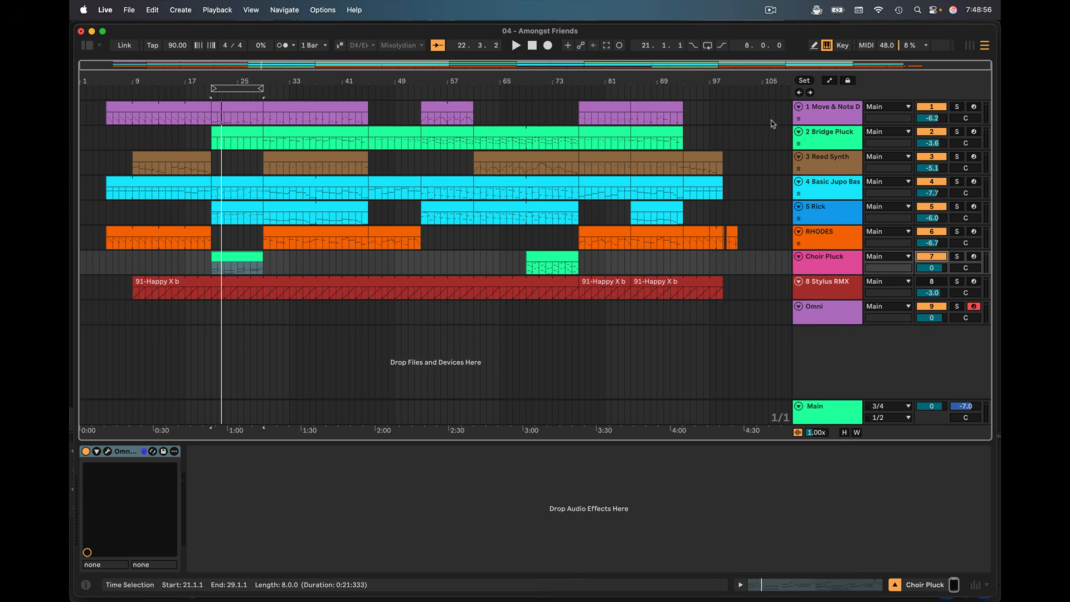
Solo the Move & Note, Bridge Pluck and Choir Pluck tracks together and play from bar 21
click(957, 106)
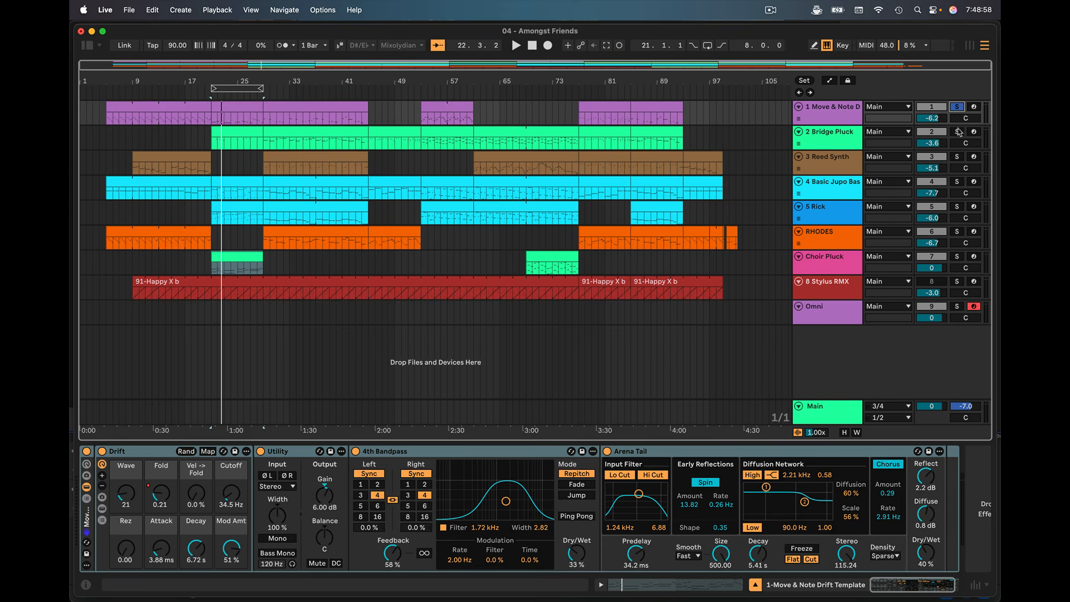
super+click(957, 131)
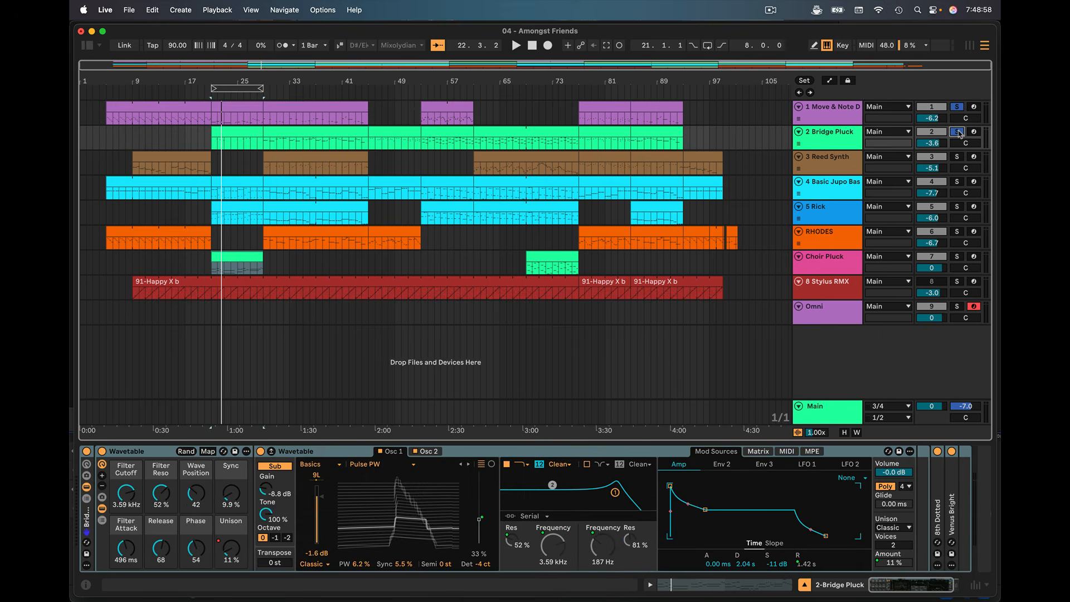
super+click(957, 256)
key(space)
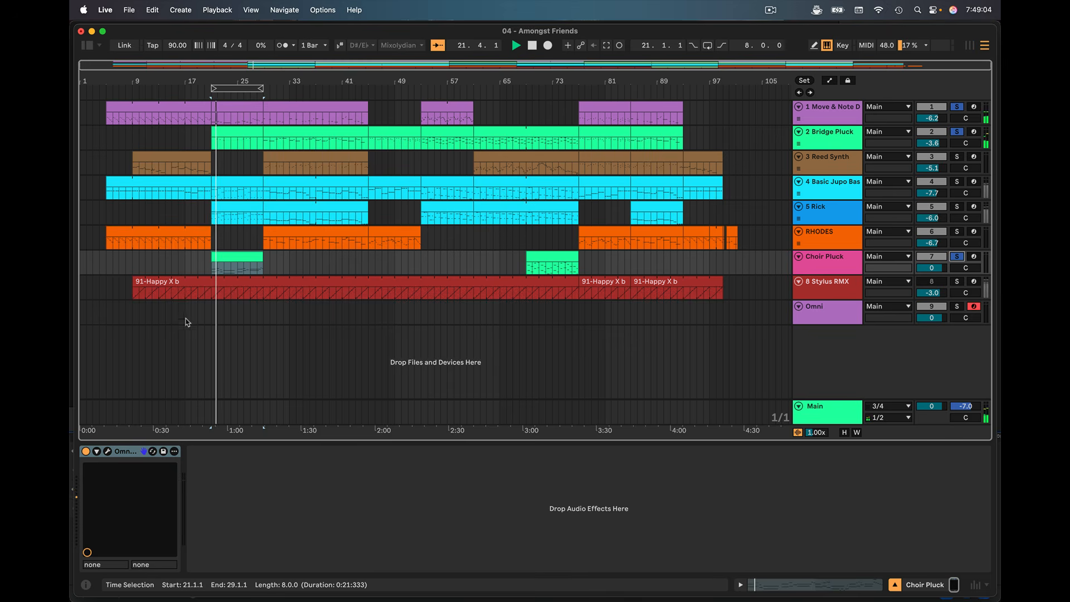
Open the Omnisphere window on the Choir Pluck track, stop playback and expand the full patch browser
click(108, 451)
key(space)
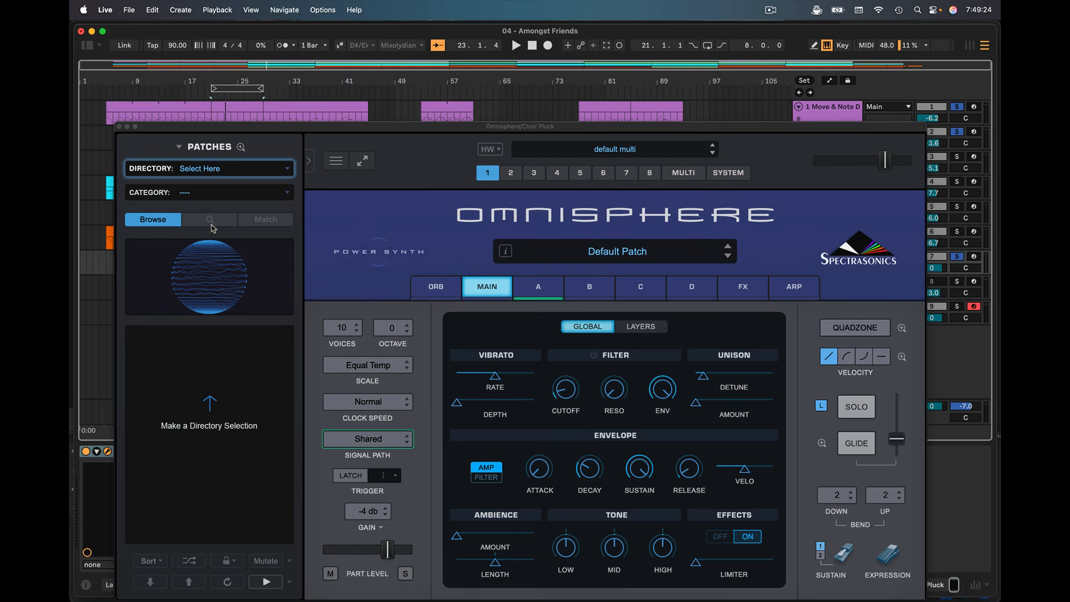
click(241, 147)
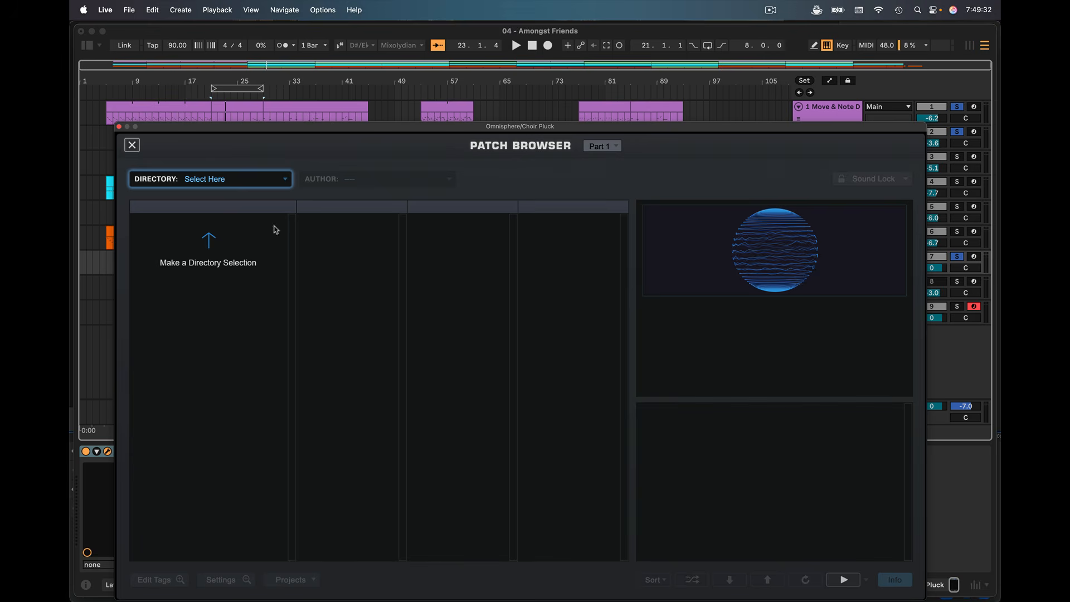
Browse the Club Land directory's Synth Poly patches within the Synths category
click(236, 181)
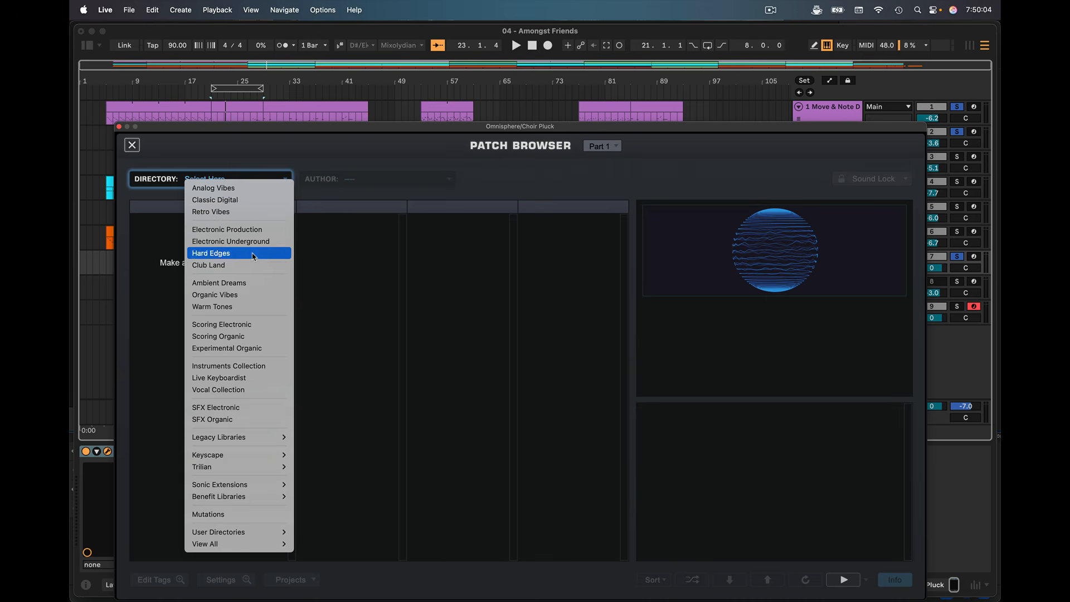
click(215, 266)
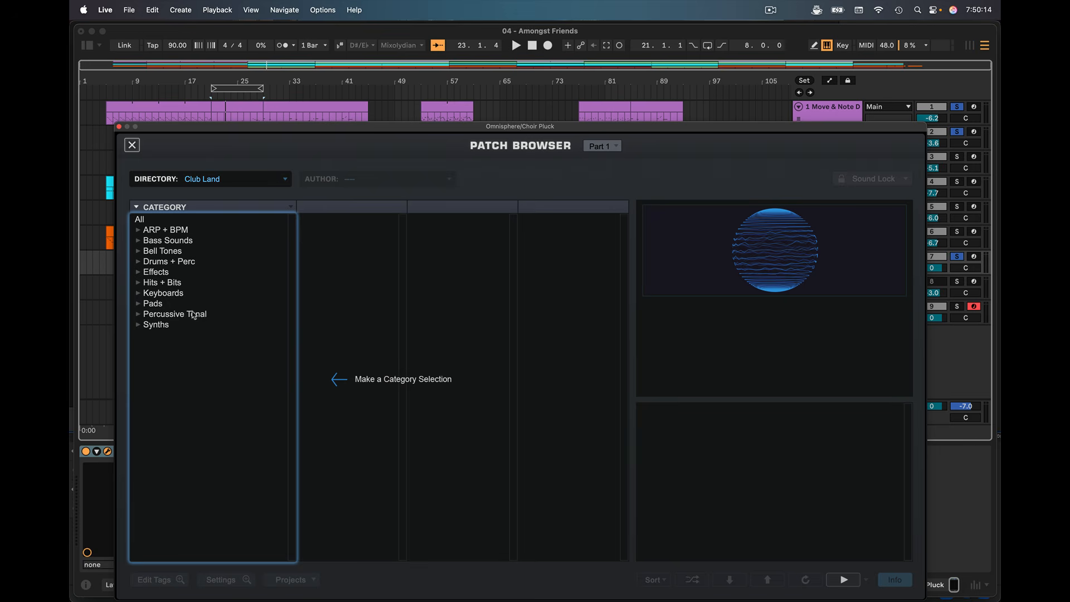
click(138, 326)
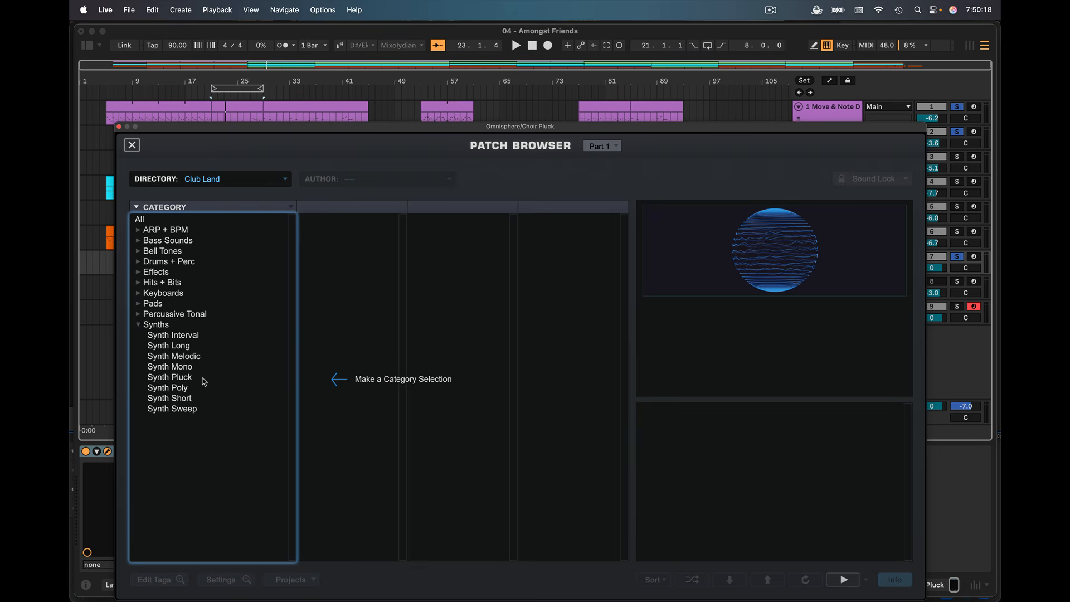
click(173, 389)
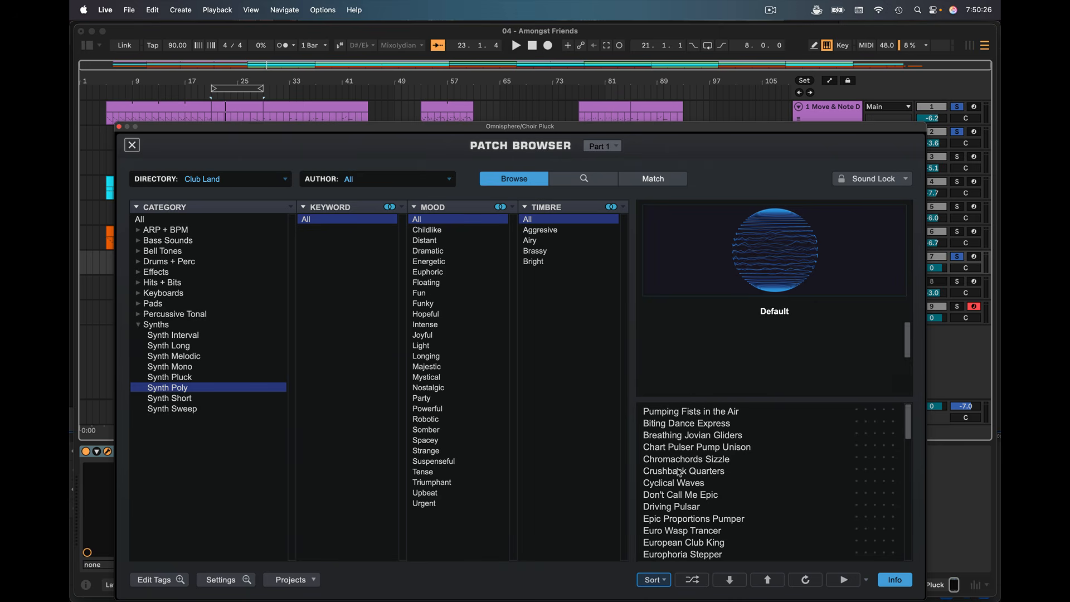
Look through the Synth Poly patch list and filter it by the Party mood
scroll(692, 474, down, 10)
scroll(713, 469, up, 10)
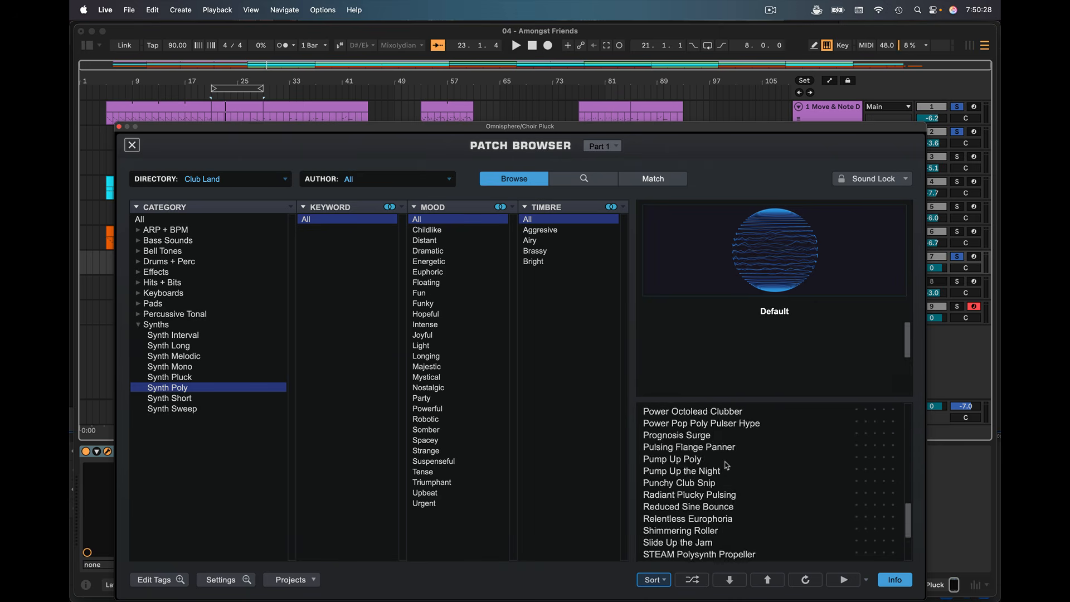
scroll(726, 466, down, 10)
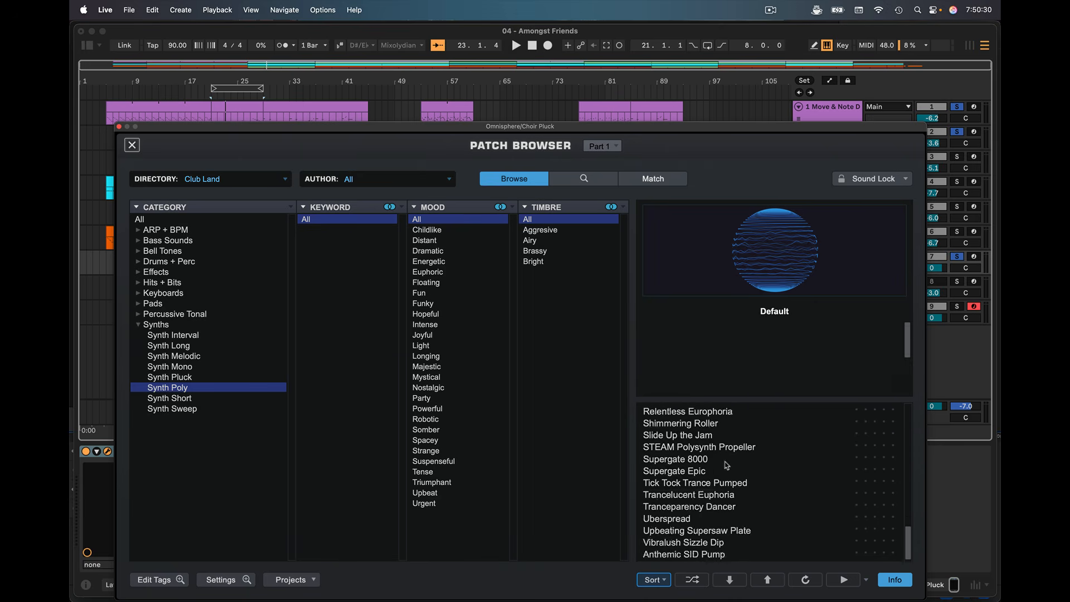
scroll(726, 466, up, 10)
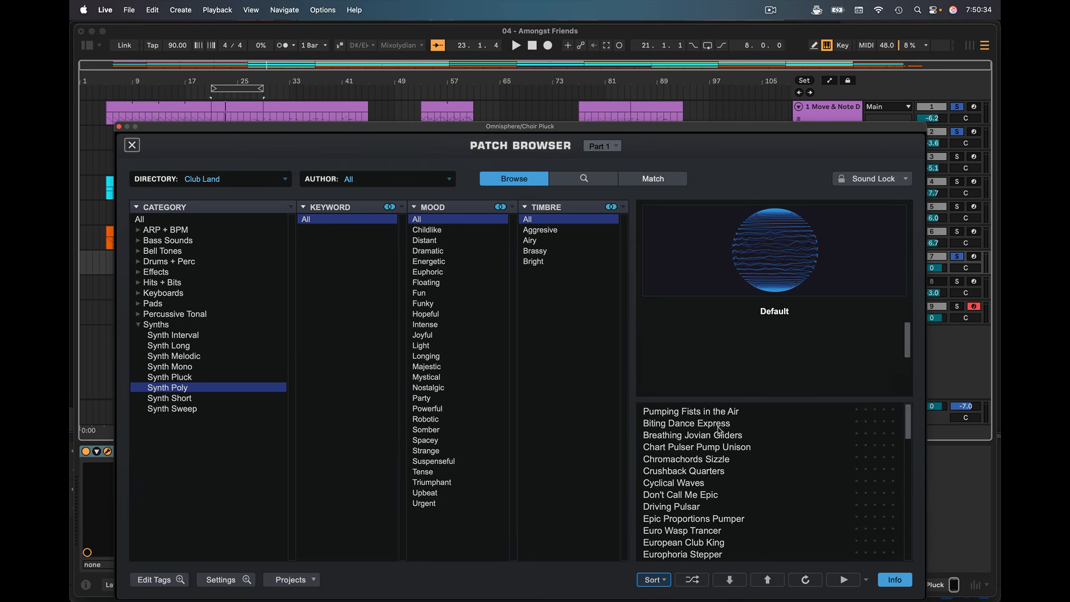
click(427, 398)
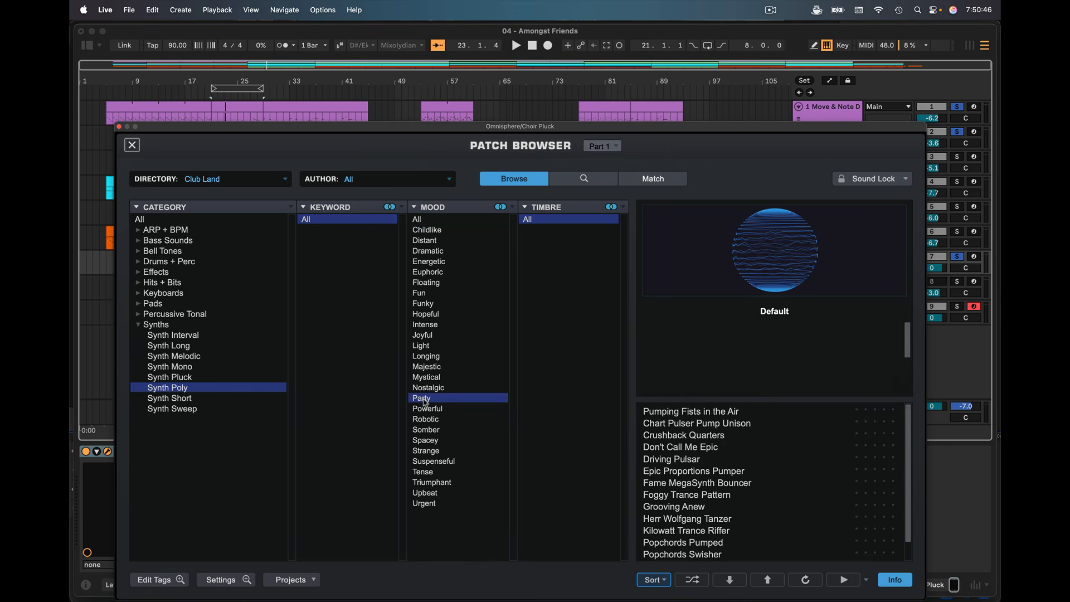
Arm the Choir Pluck track and try the patches Pumping Fists in the Air and Chart Pulser Pump Unison, playing the latter from bar 21
click(670, 413)
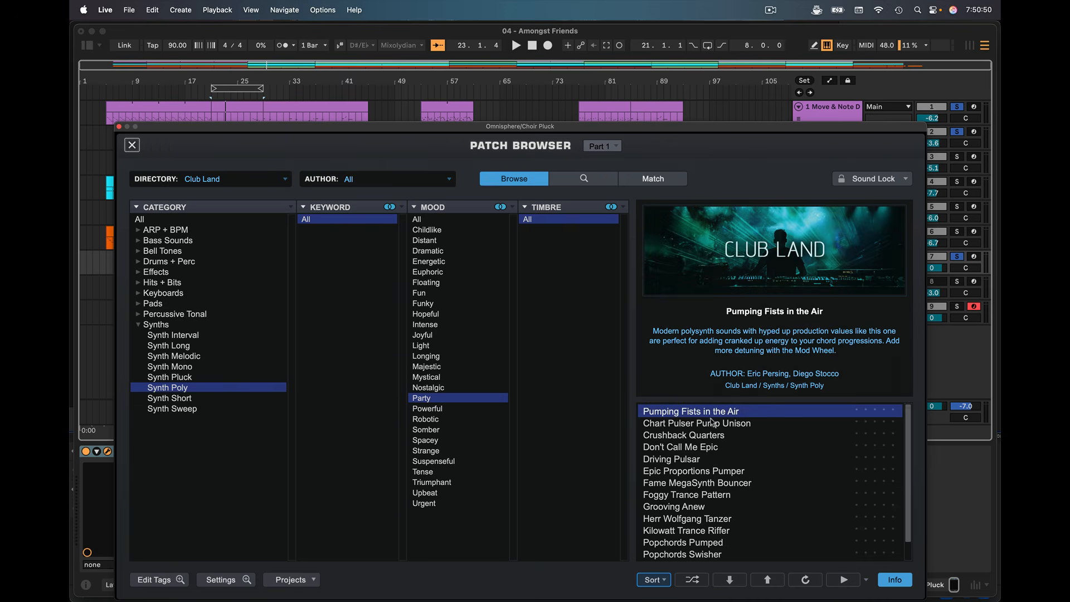
click(975, 257)
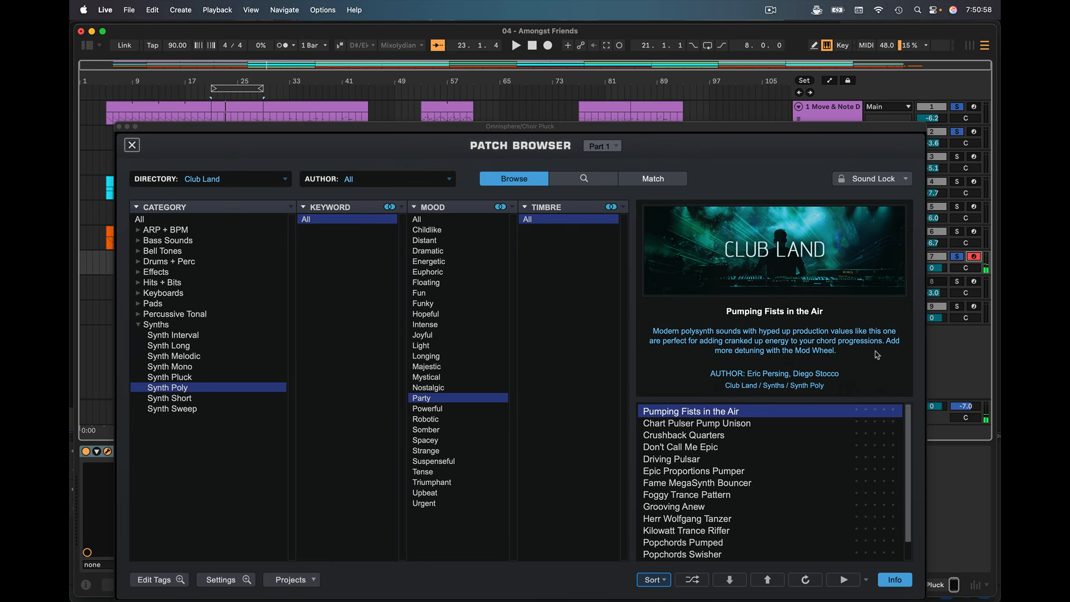
click(734, 424)
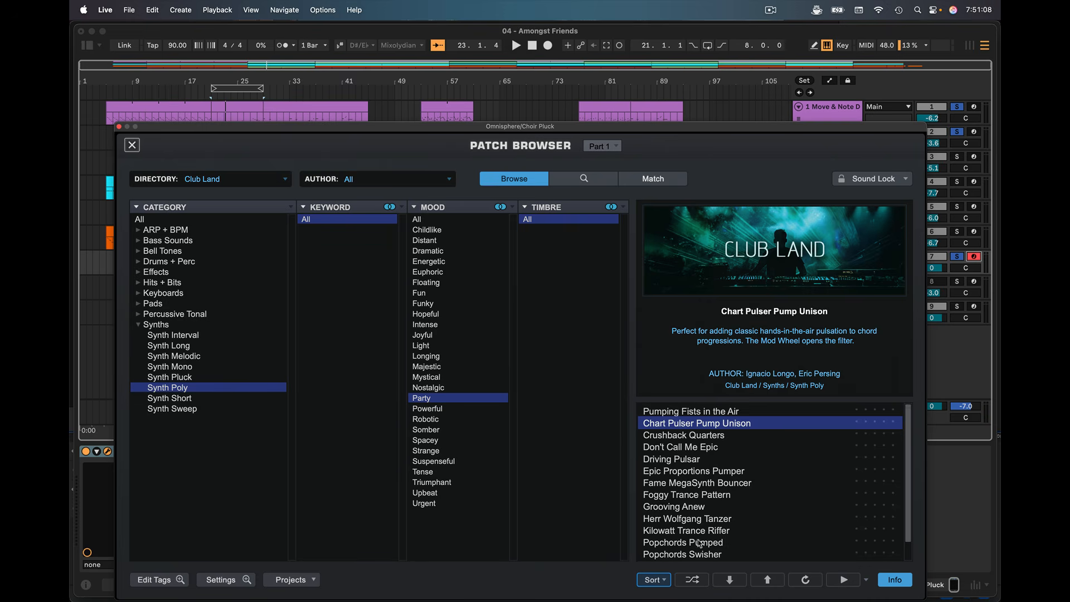
key(space)
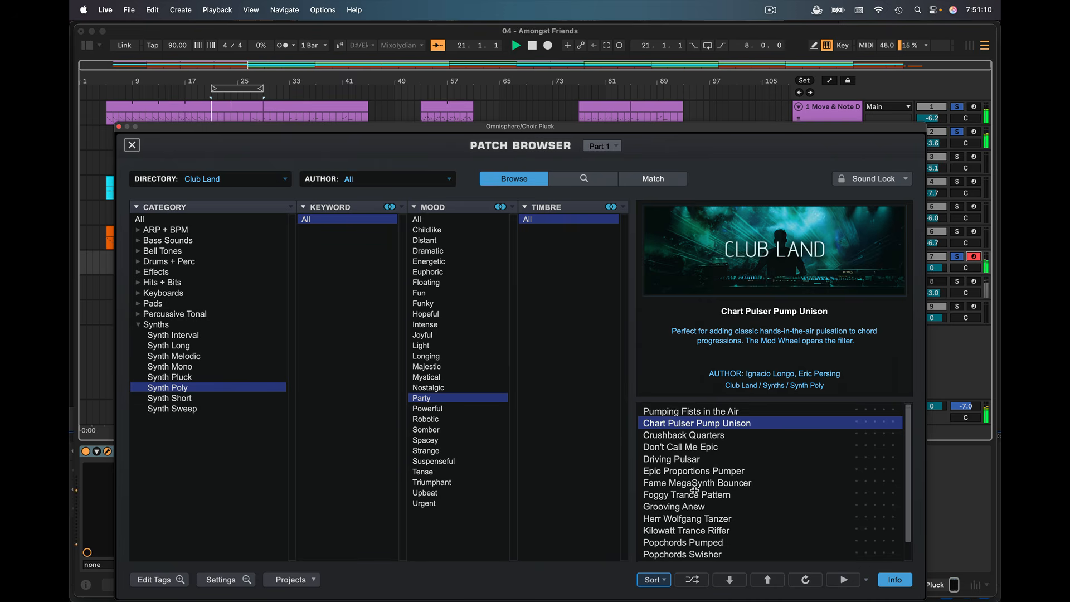
Load the Crushback Quarters patch and lower the Choir Pluck track volume to -6.0 dB, moving the plug-in window off the track controls
click(697, 438)
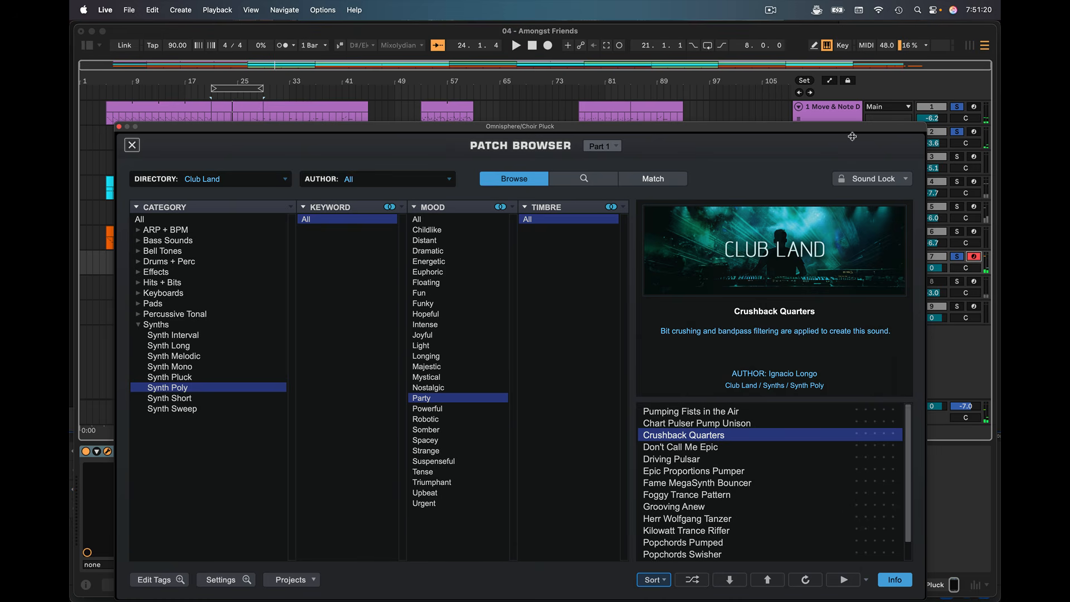
drag(852, 136, 729, 138)
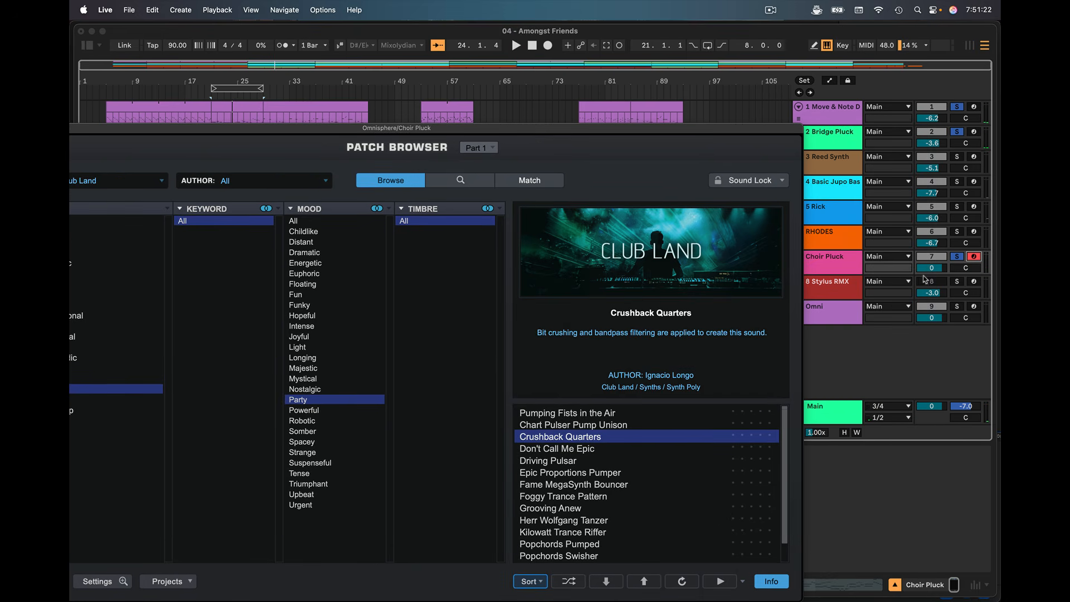
drag(931, 268, 932, 279)
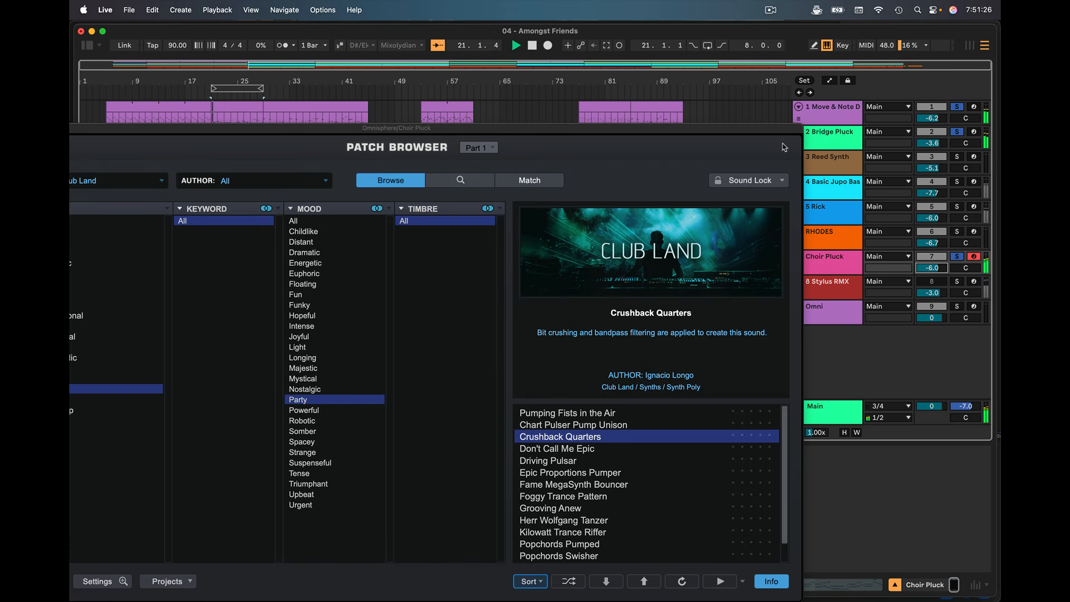
Turn off solo on all tracks and play the Crushback Quarters patch in the full mix from bar 21
drag(713, 128, 861, 88)
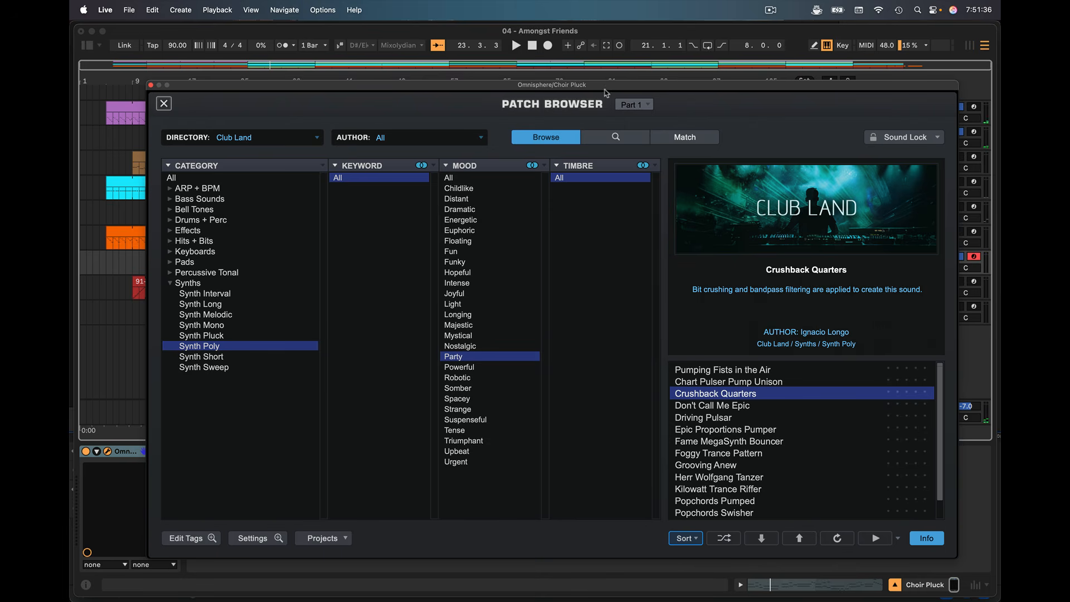
drag(607, 92, 405, 132)
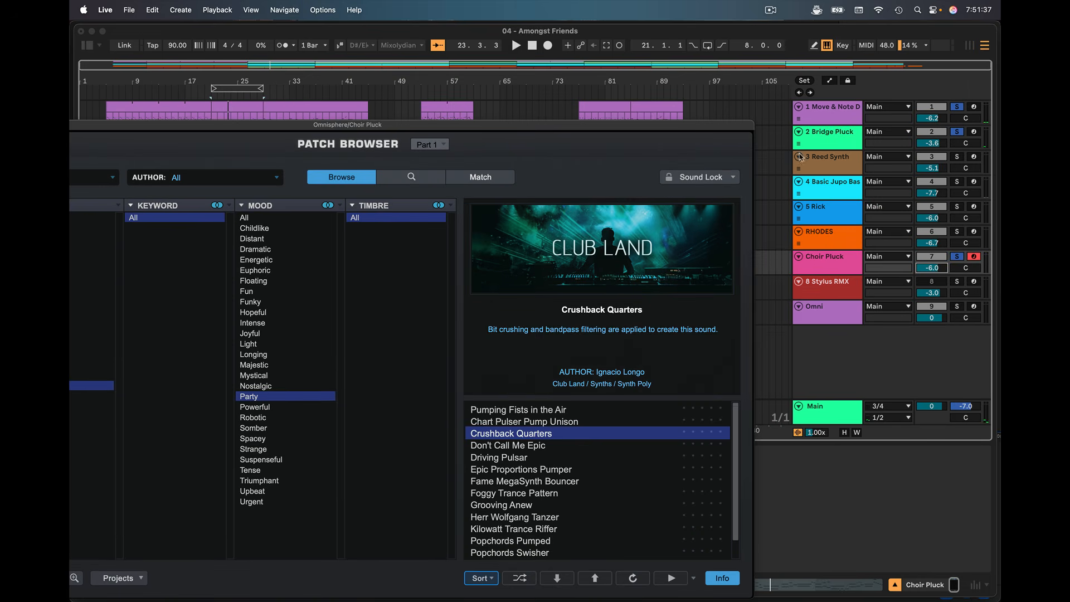
click(958, 257)
click(958, 107)
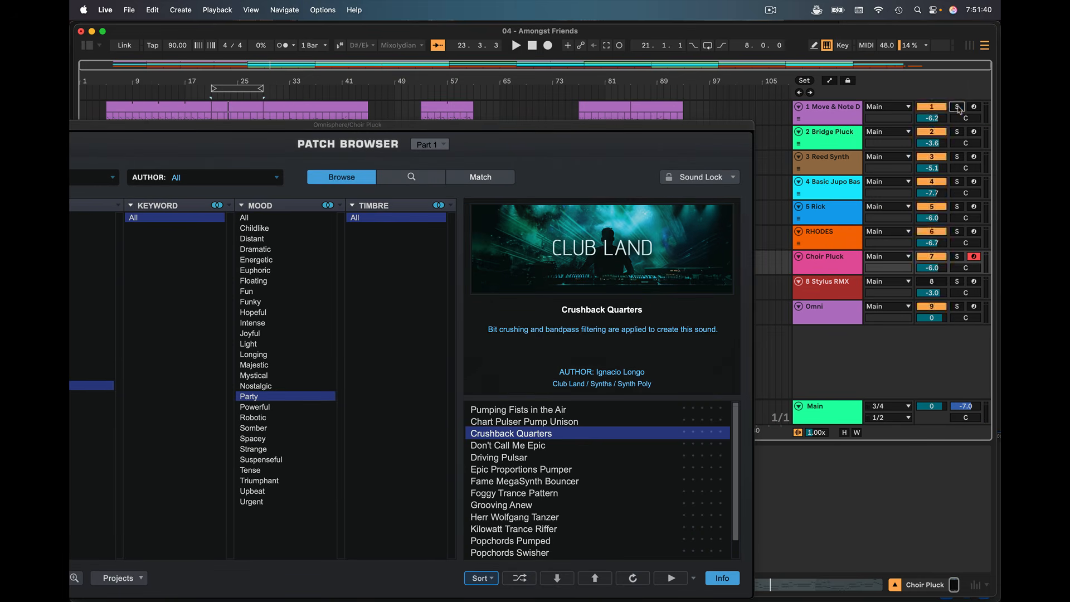
drag(661, 131, 871, 70)
key(space)
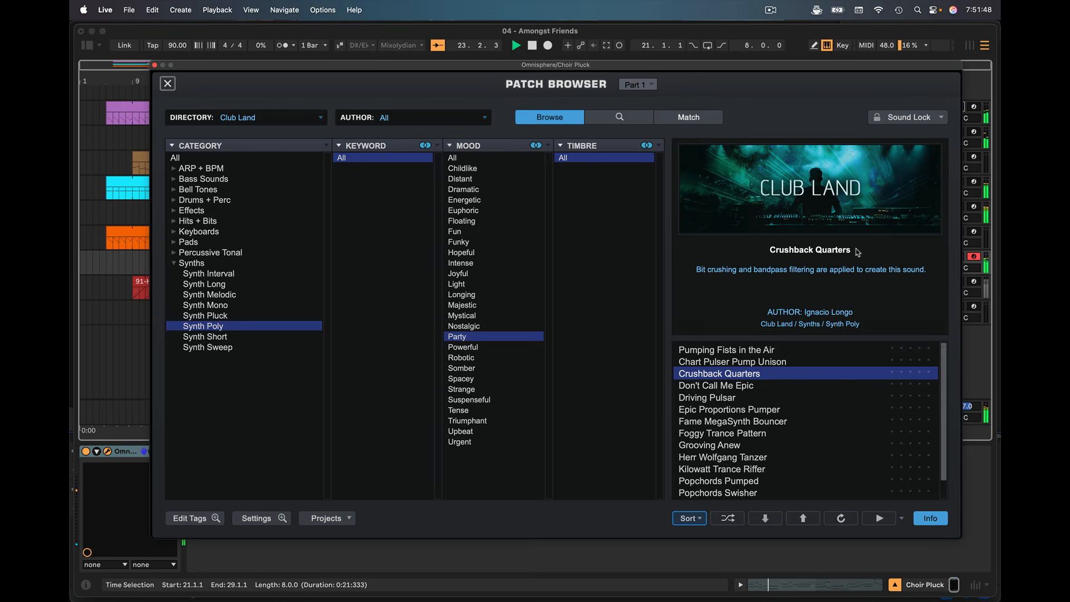
key(space)
Try a lower global filter cutoff on Crushback Quarters against the playing mix, and bring it back up
click(167, 84)
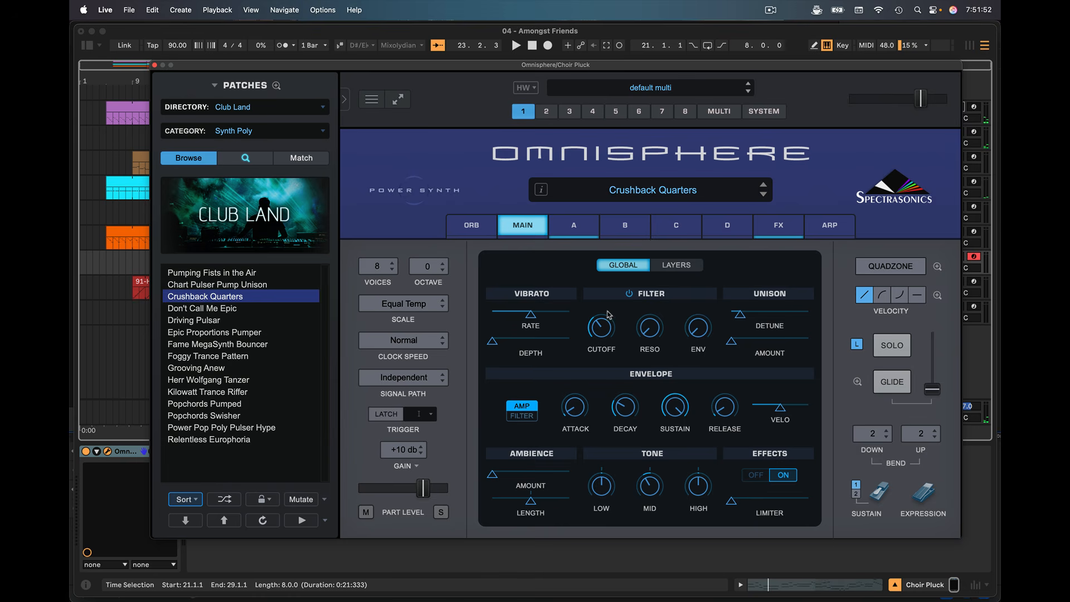
key(space)
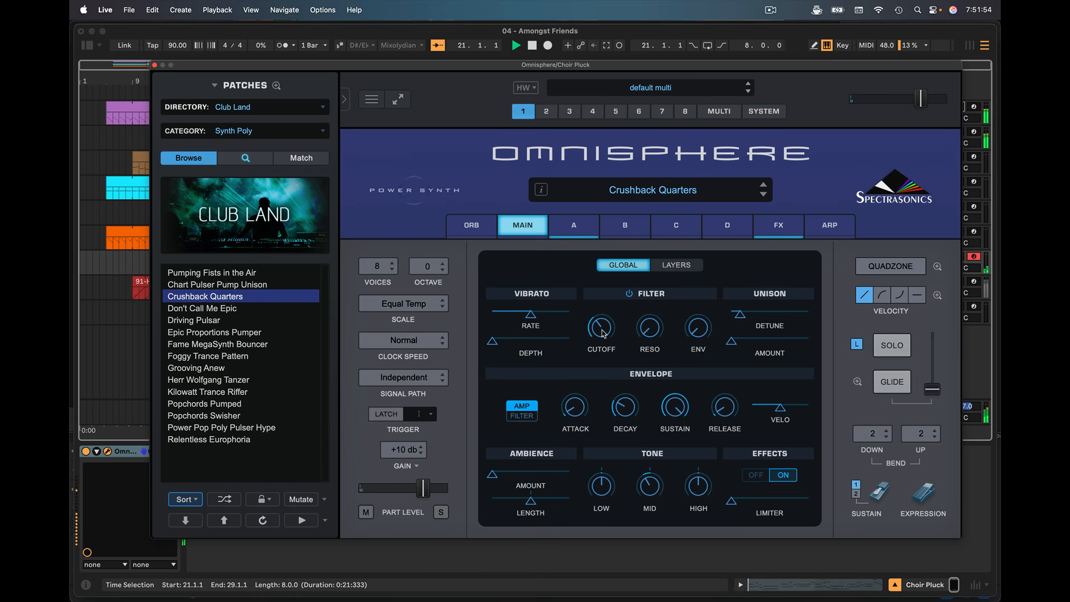
mouse_move(603, 334)
mouse_down()
mouse_move(604, 361)
mouse_move(600, 341)
mouse_up()
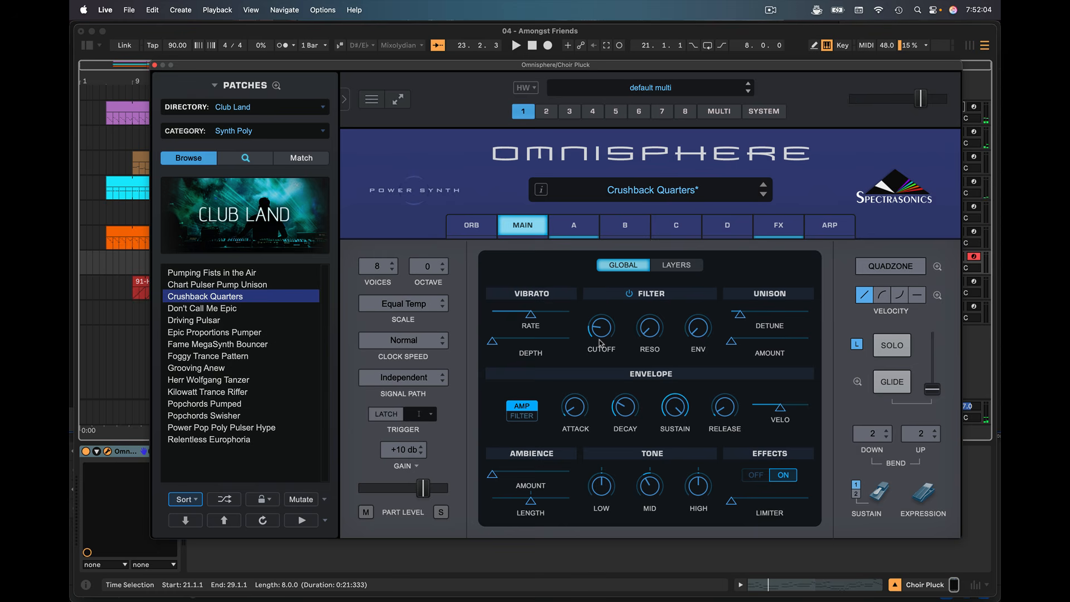
key(space)
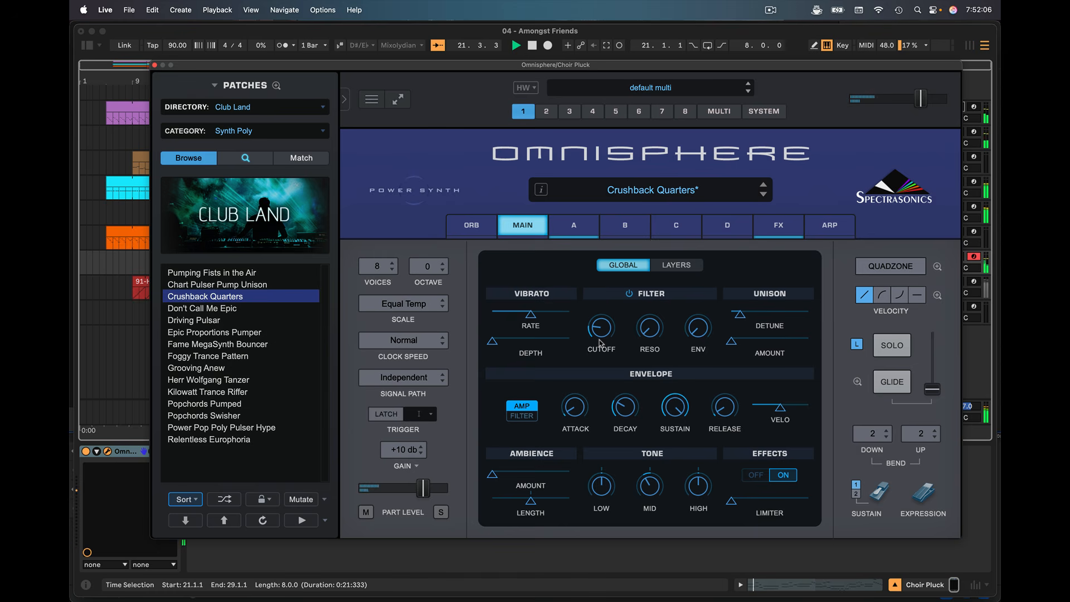
key(space)
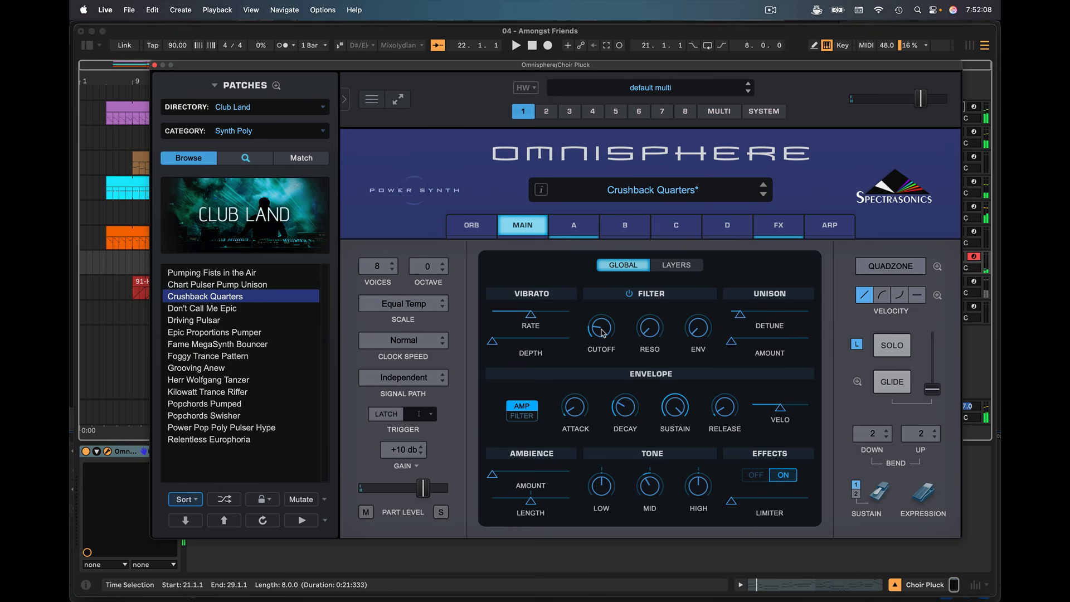
drag(602, 333, 602, 323)
Audition Don't Call Me Epic, Driving Pulsar and Fame MegaSynth Bouncer in the mix, lowering the filter cutoff on the last one
click(278, 86)
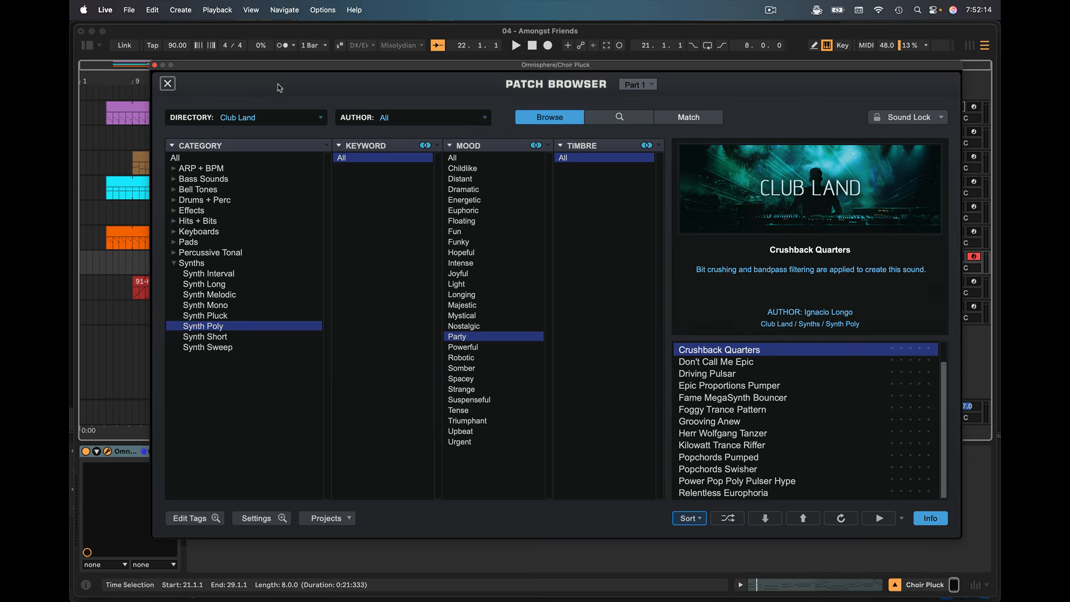
click(169, 84)
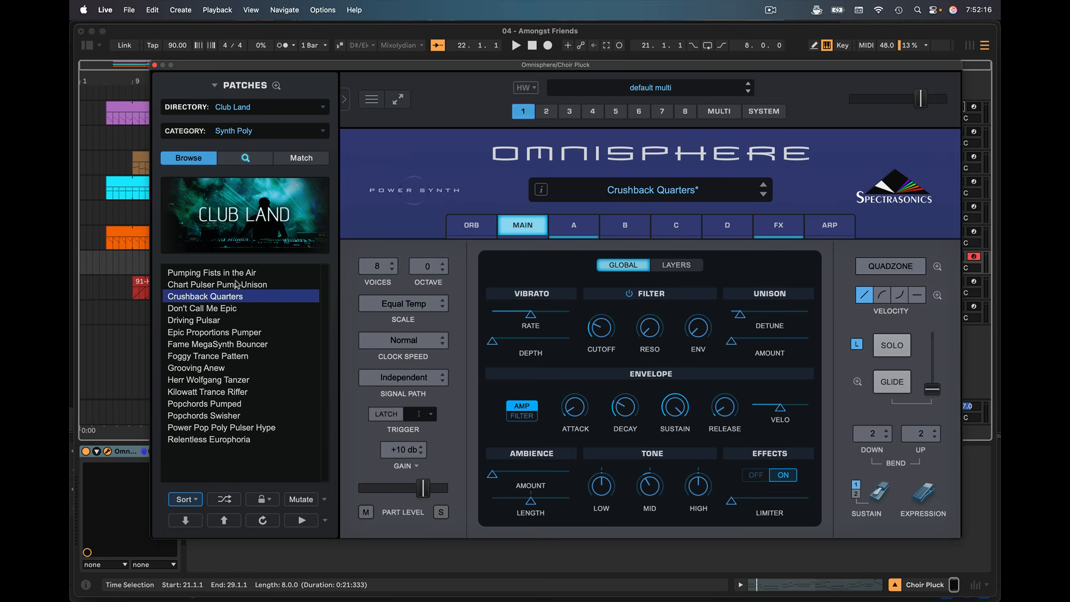
click(214, 310)
key(space)
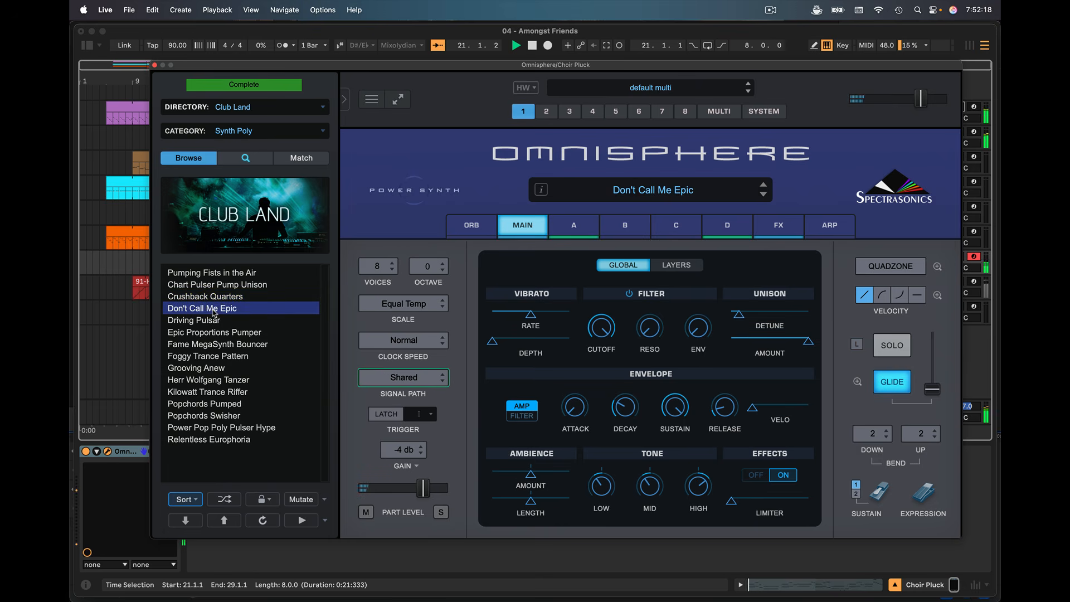
click(214, 322)
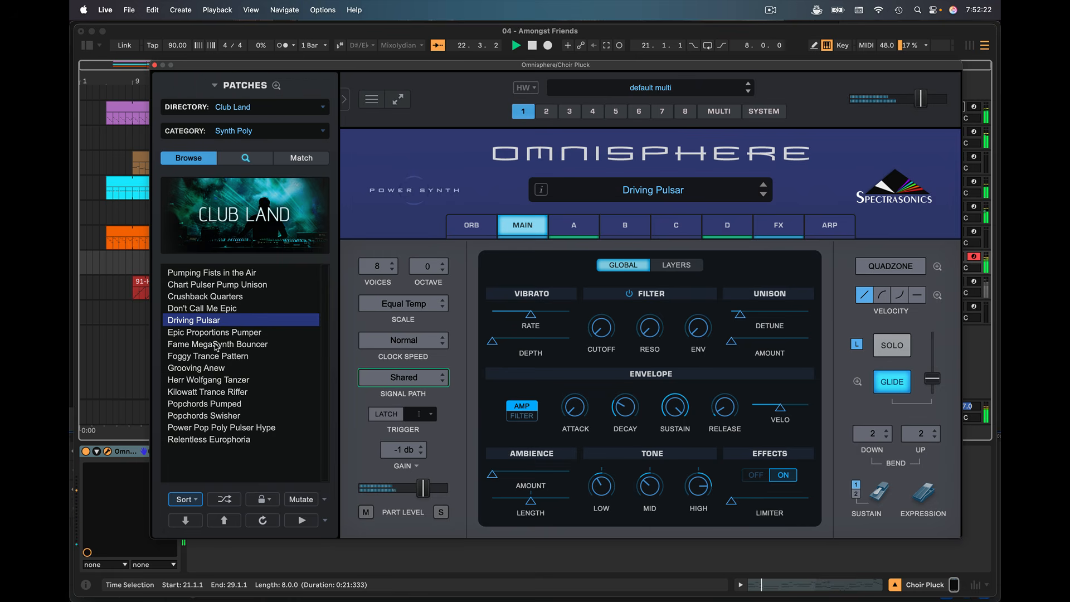
click(216, 345)
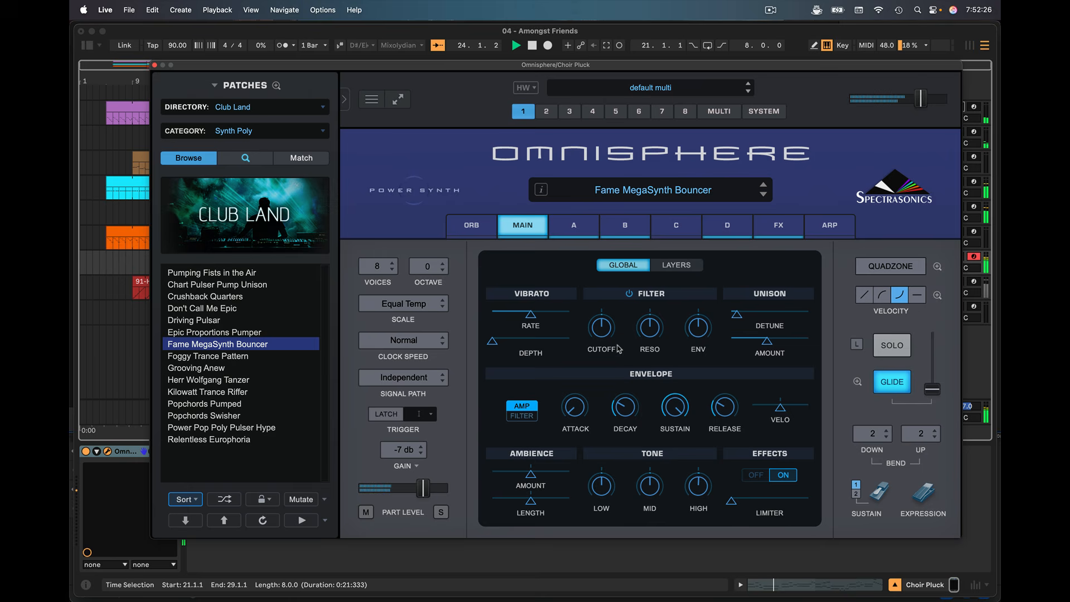
drag(613, 329, 607, 381)
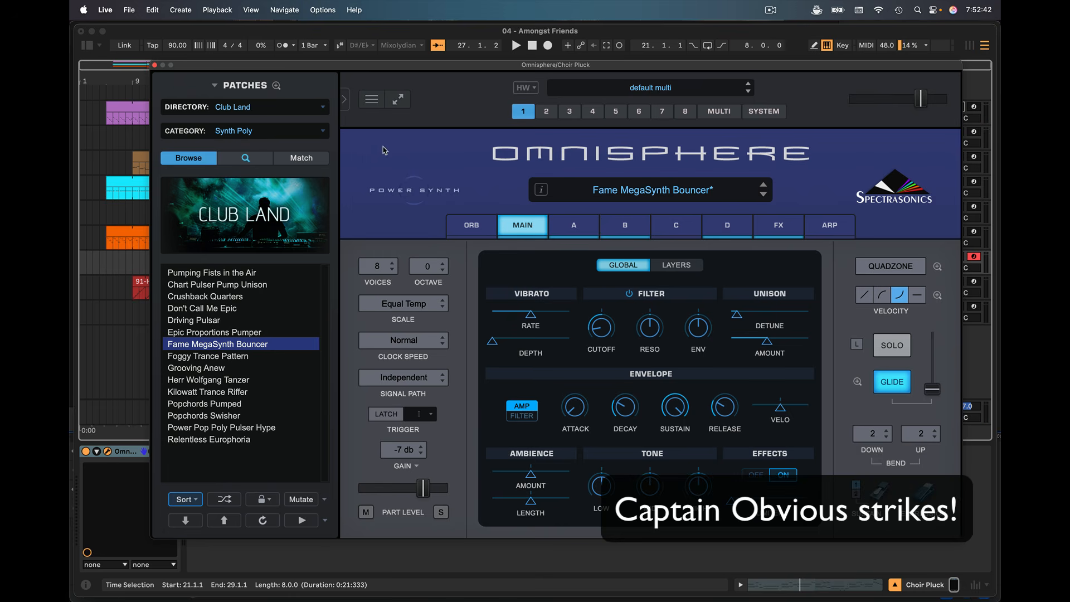
Switch the patch directory to All Omnisphere and choose the Rhythmic Arpeggio category under ARP + BPM
click(292, 110)
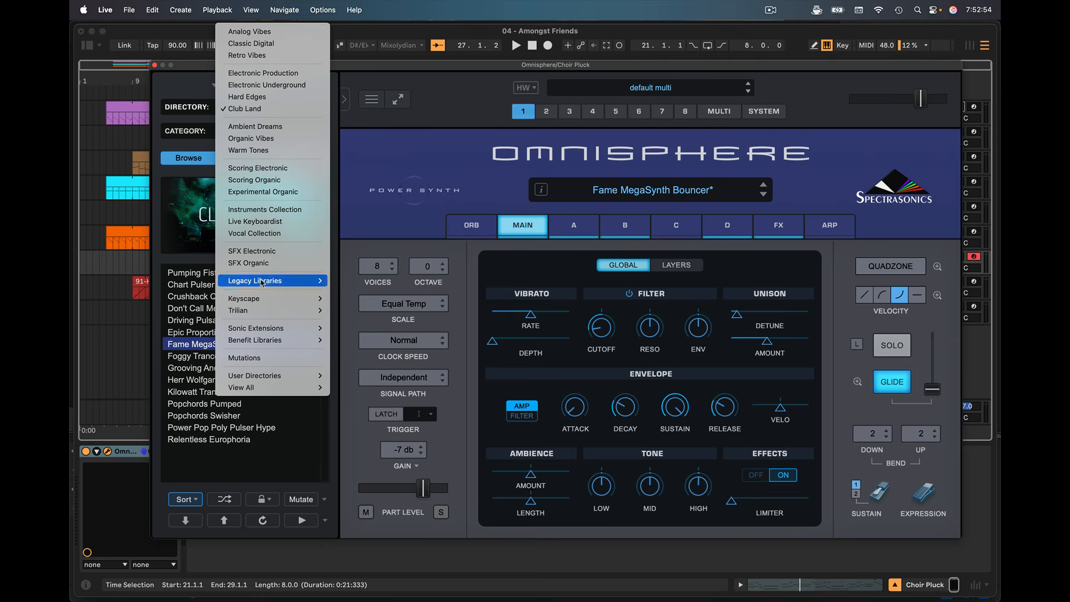
mouse_move(249, 392)
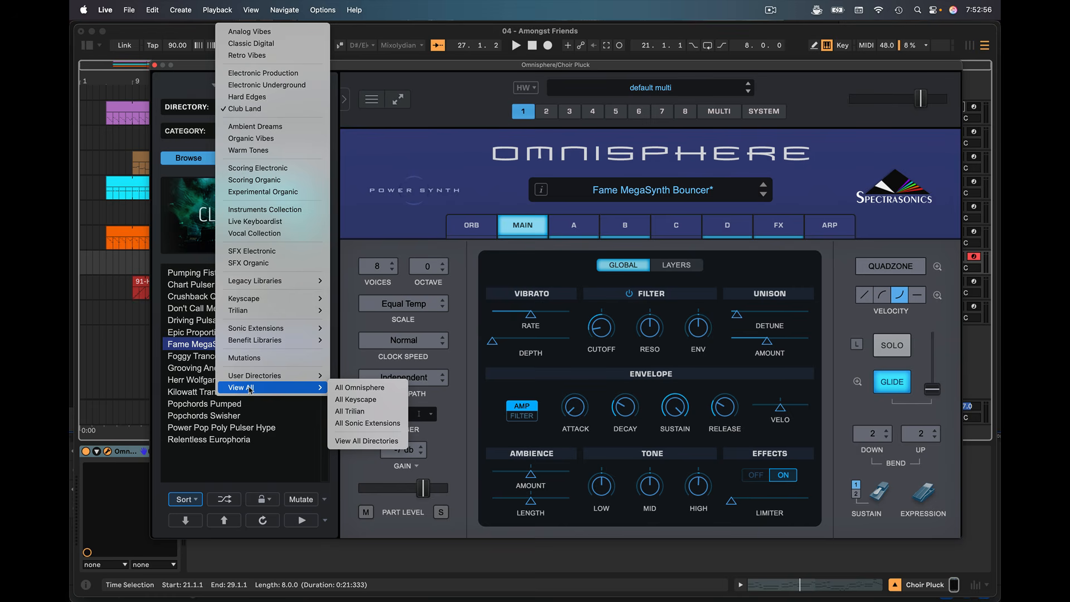
click(366, 388)
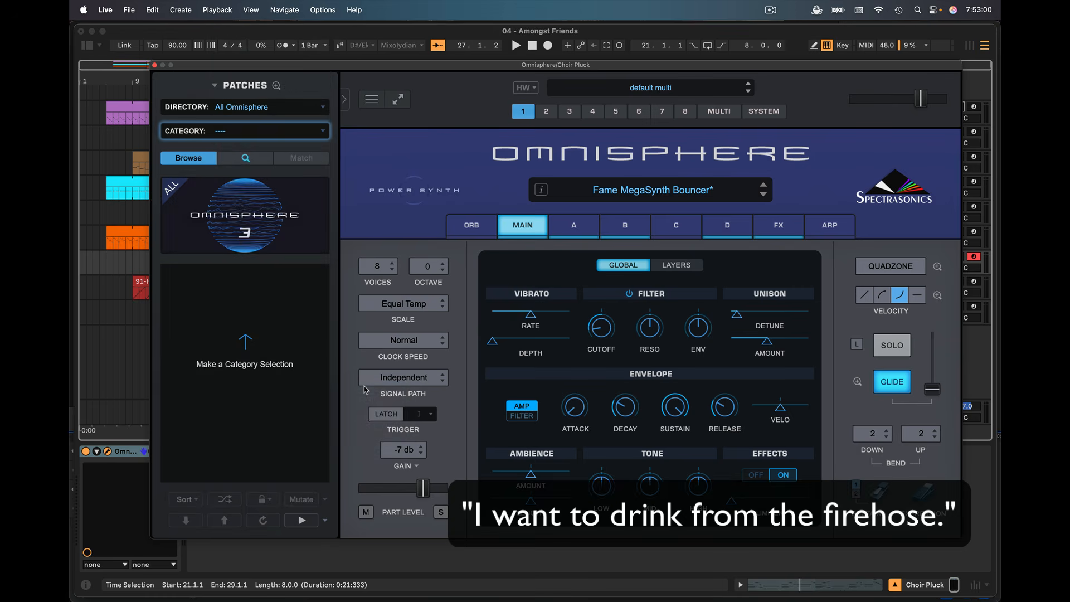
click(249, 134)
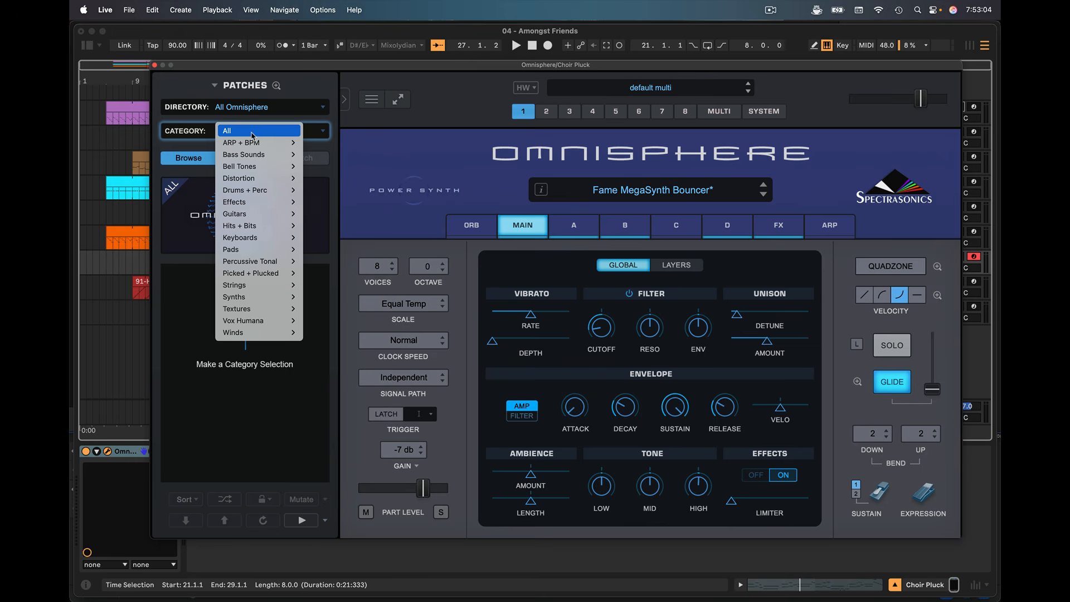
mouse_move(255, 147)
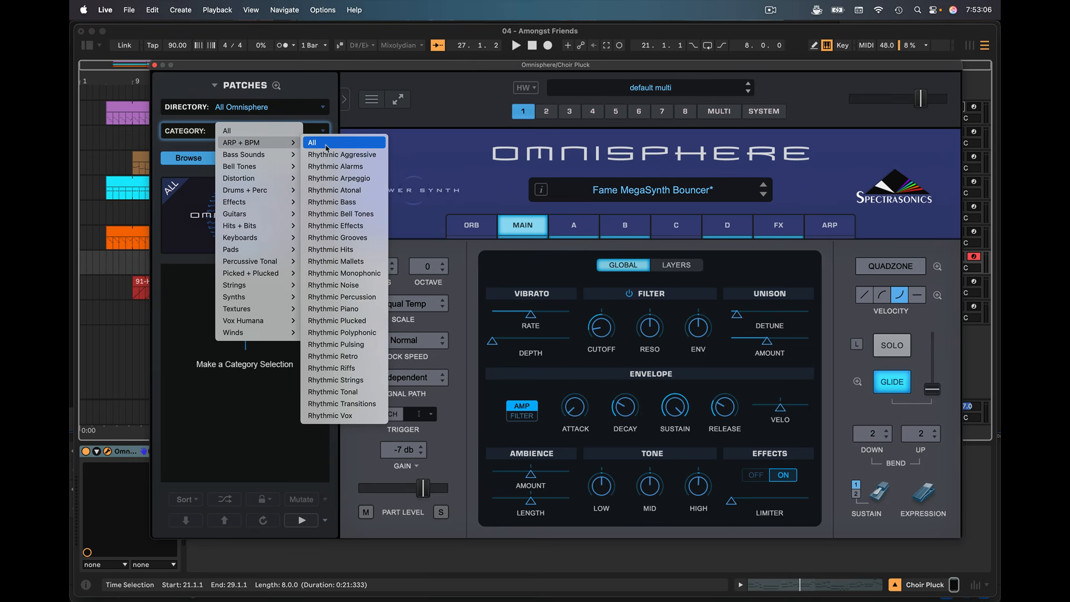
click(337, 179)
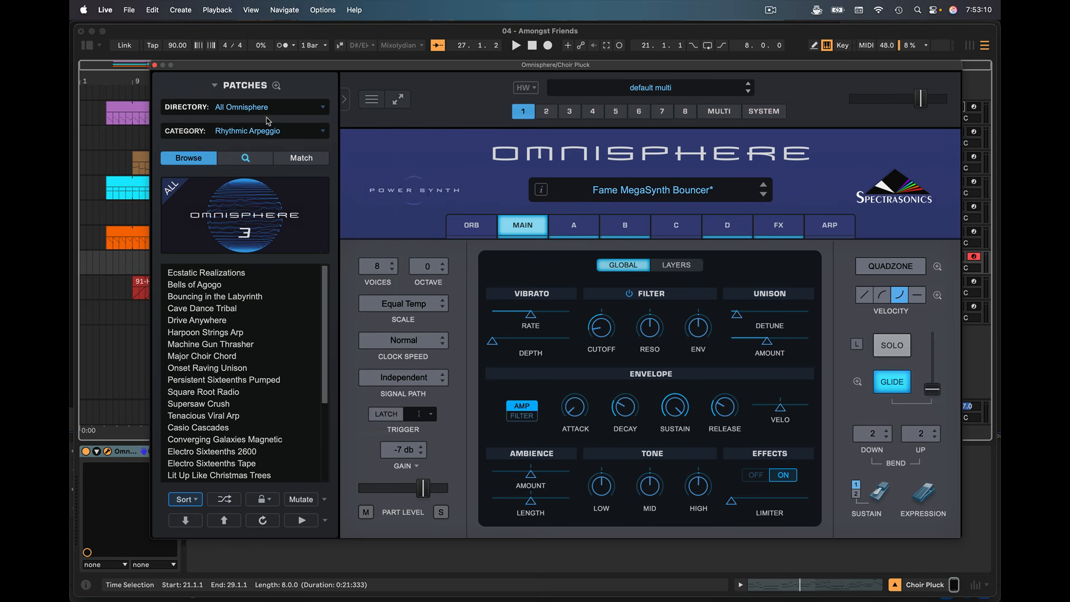
Filter the Rhythmic Arpeggio patches in the full patch browser by the Tempo-based keyword and the Spacey mood
click(276, 87)
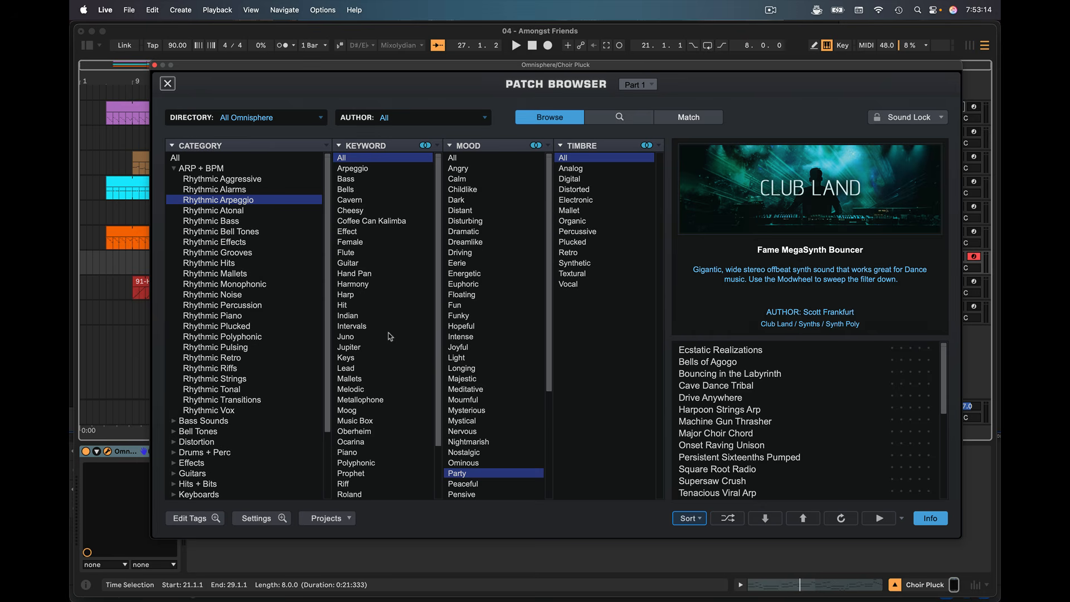
scroll(390, 337, down, 2)
click(368, 474)
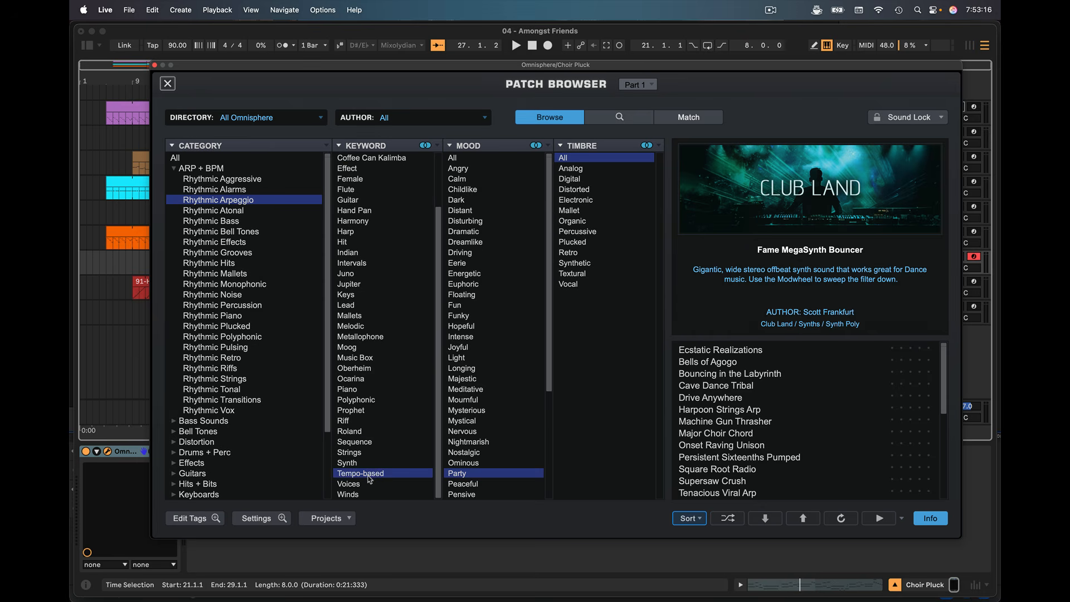
scroll(513, 415, down, 5)
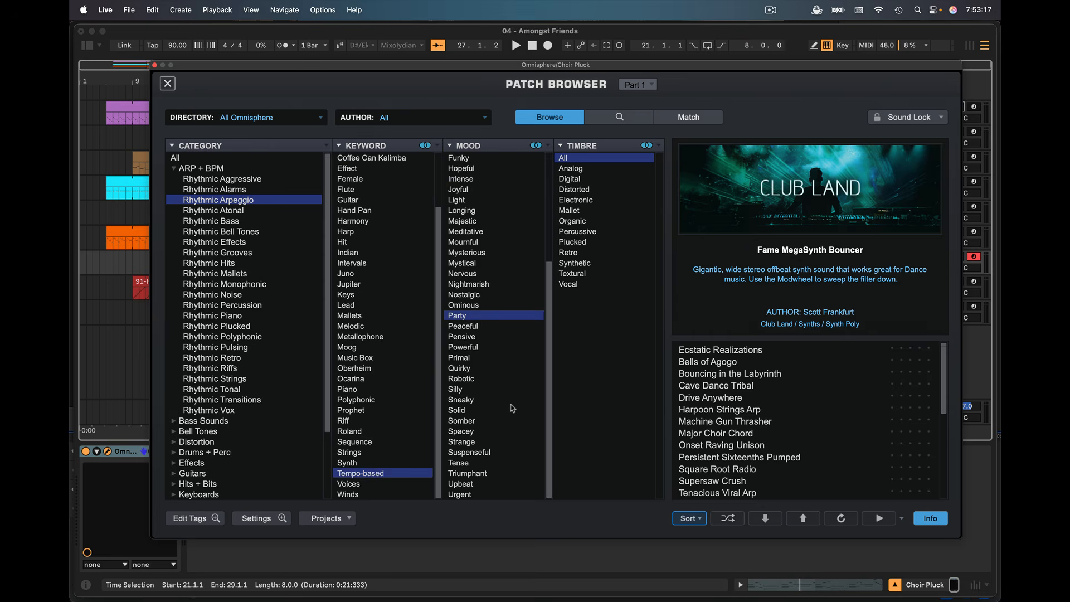
click(467, 433)
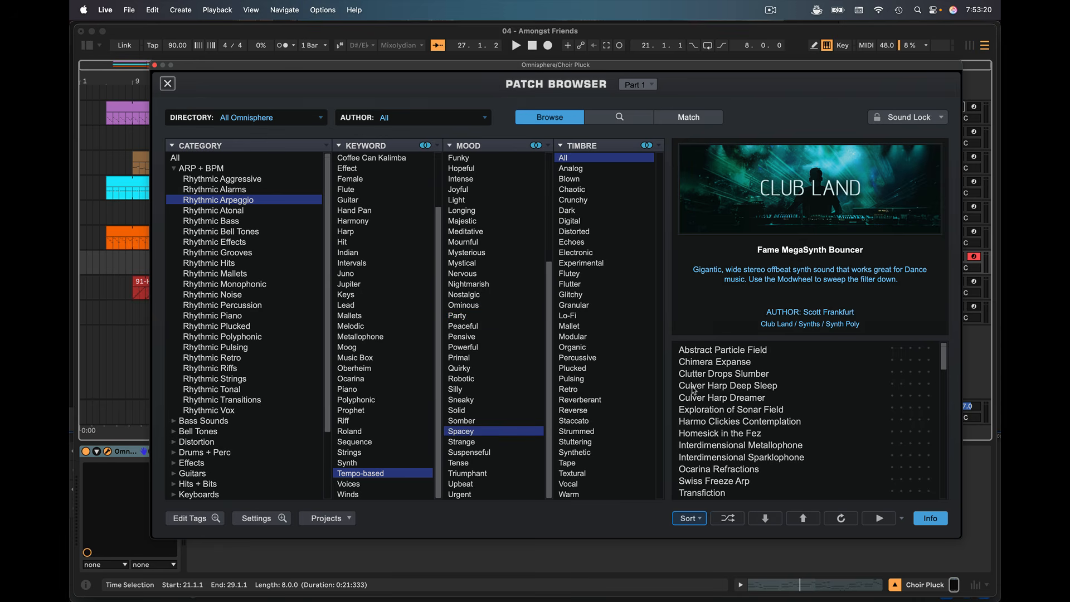
click(301, 122)
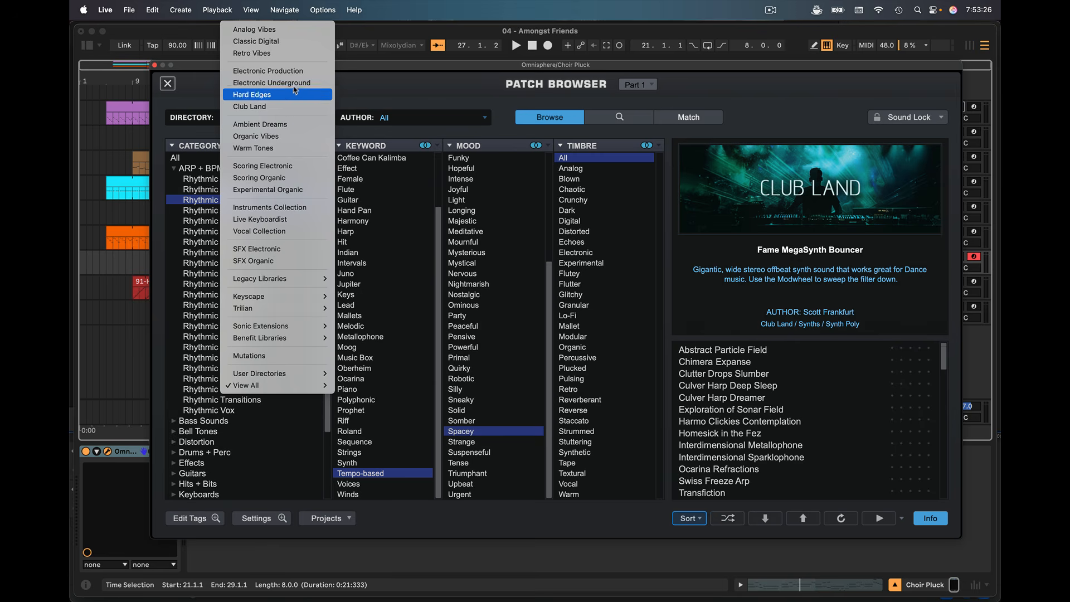
click(284, 189)
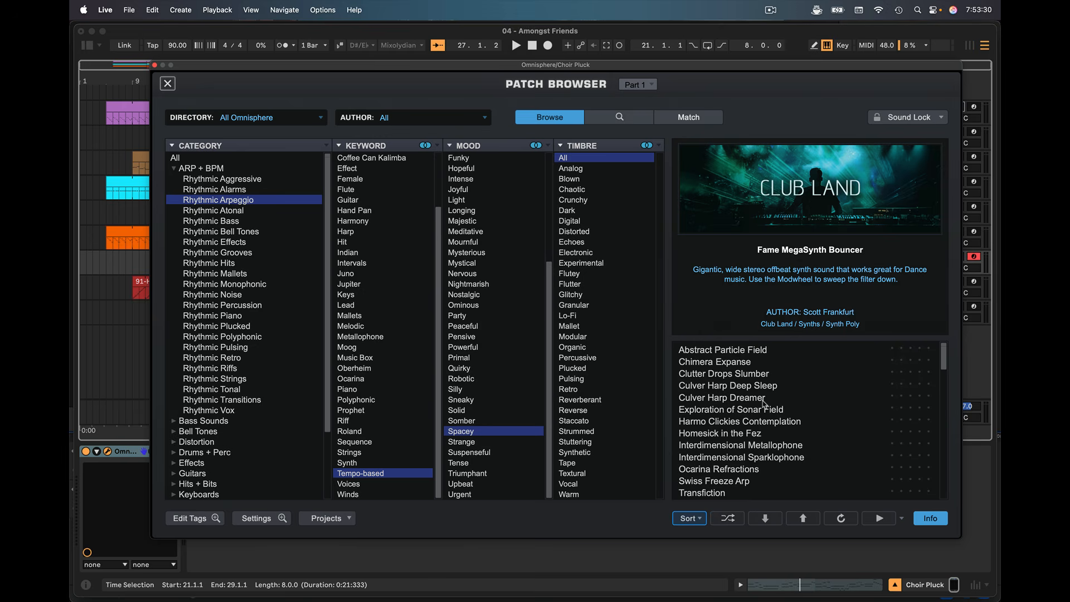
Look through the filtered patch list and load the Ebow Droplets Mellow patch
scroll(765, 405, down, 20)
scroll(765, 405, up, 20)
scroll(765, 404, down, 15)
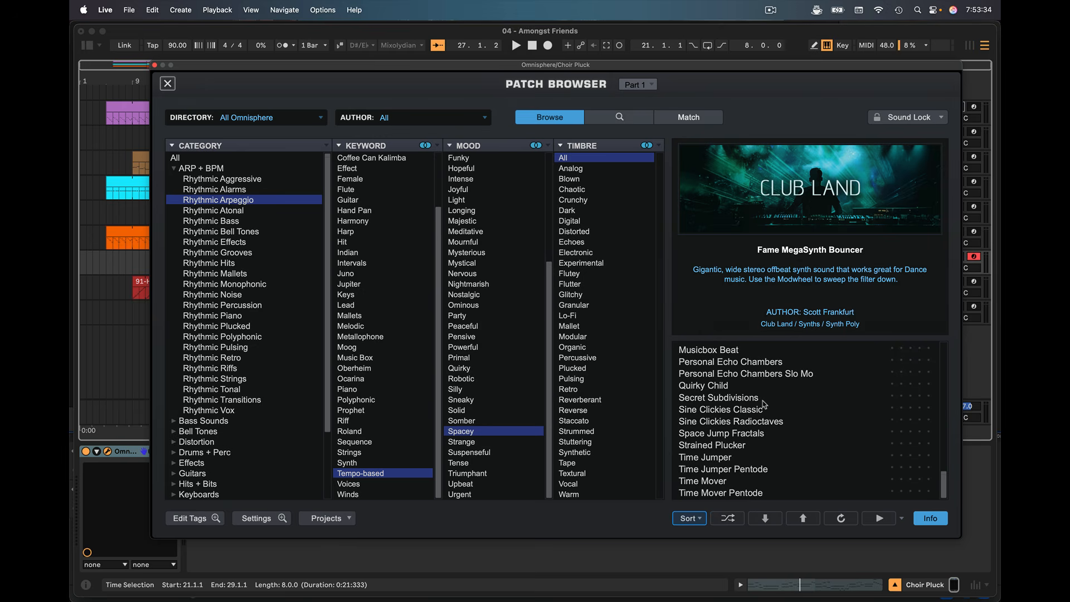
scroll(765, 405, down, 1)
scroll(765, 405, up, 20)
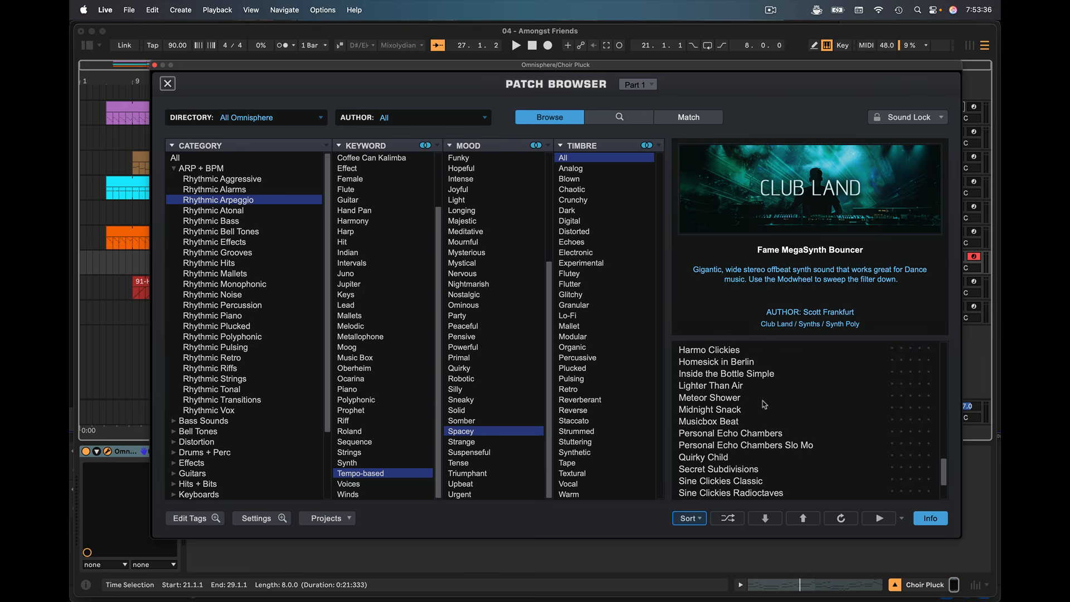
scroll(765, 404, up, 5)
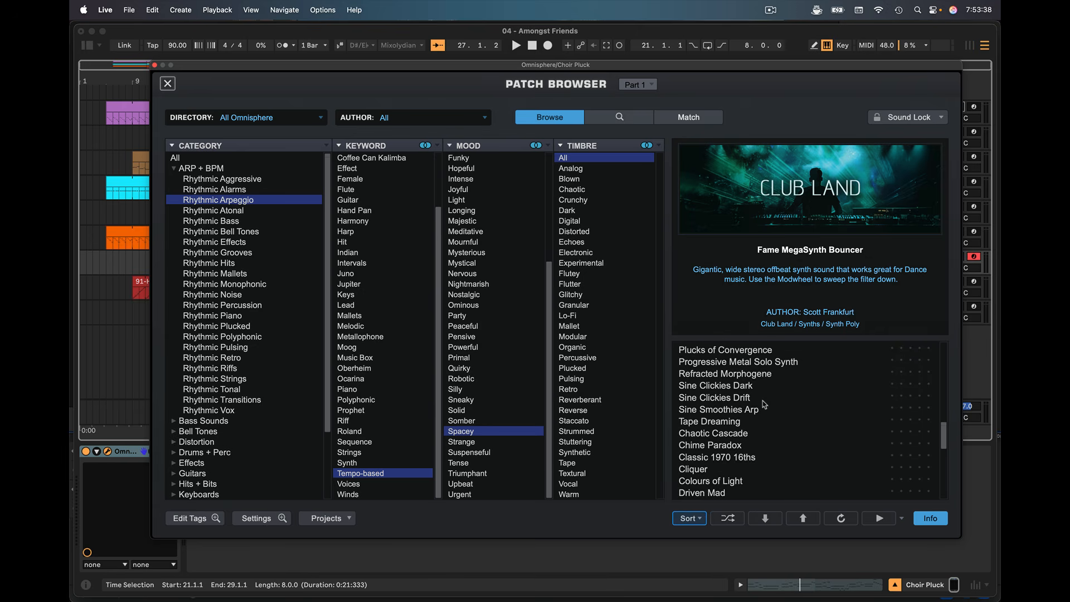
scroll(764, 404, up, 1)
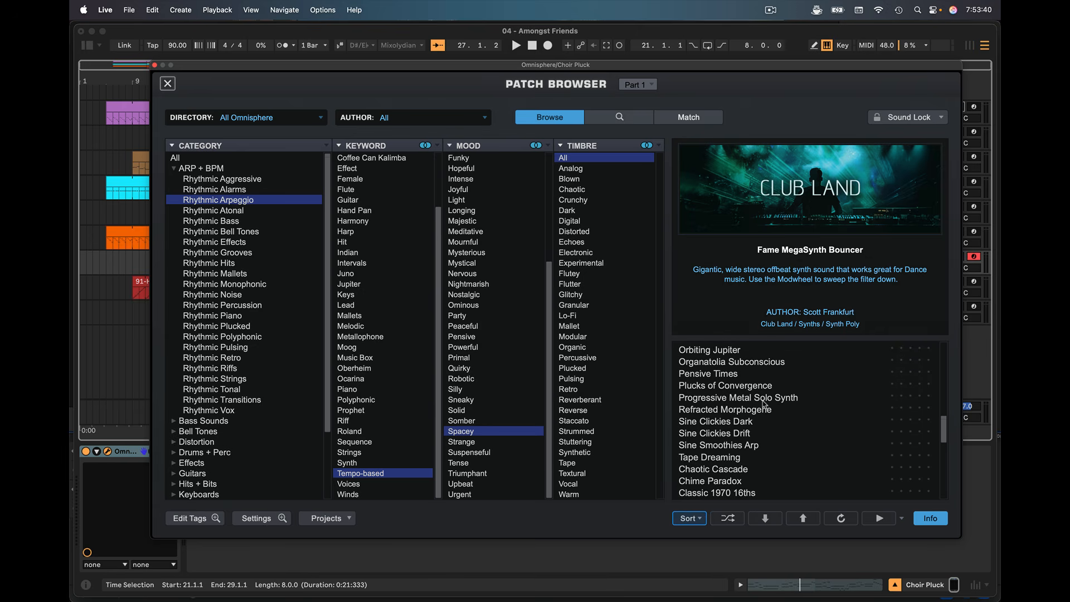
scroll(765, 404, up, 10)
click(732, 389)
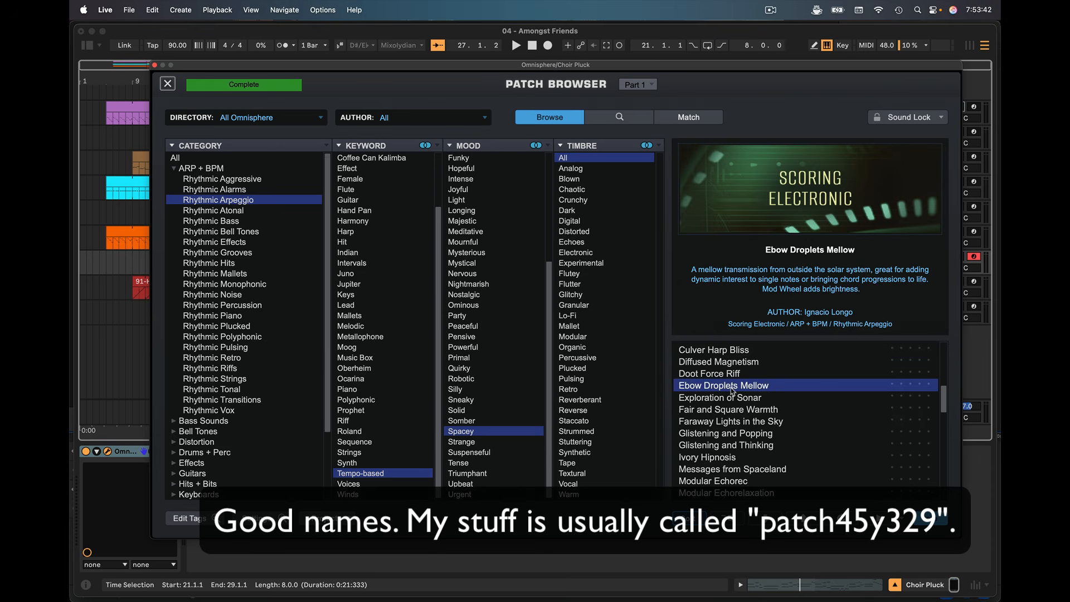
Play the loop with the plug-in window closed and raise the Choir Pluck track volume to -2.0 dB
key(space)
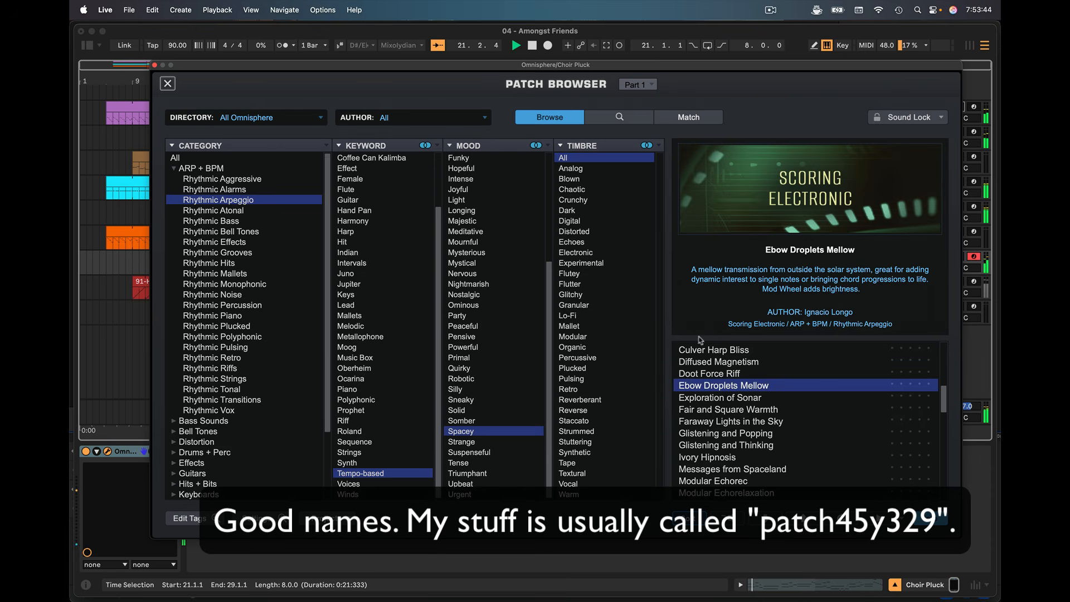
click(155, 65)
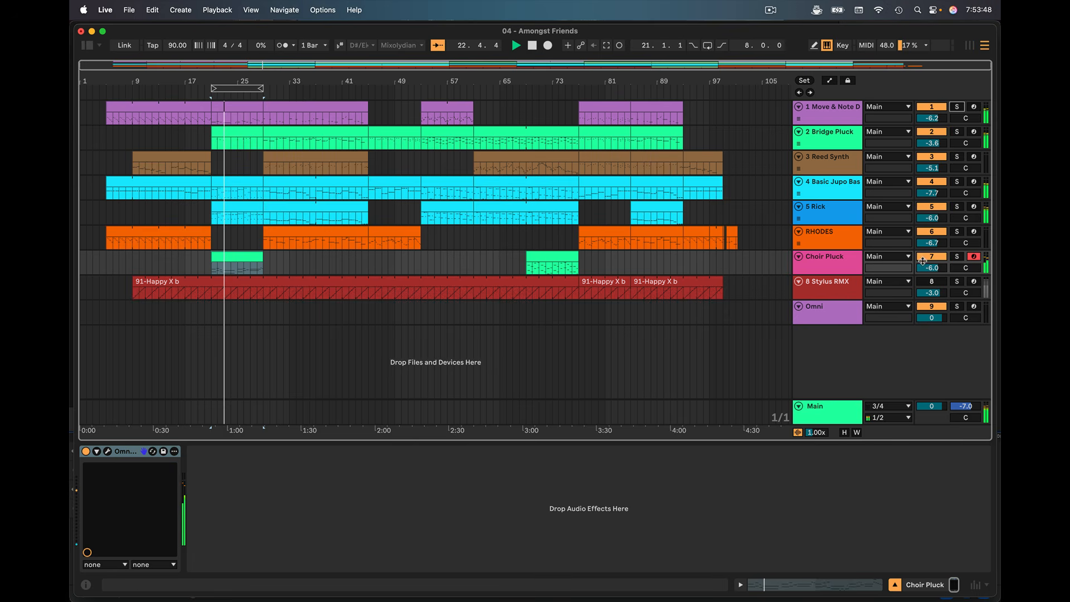
scroll(930, 268, up, 4)
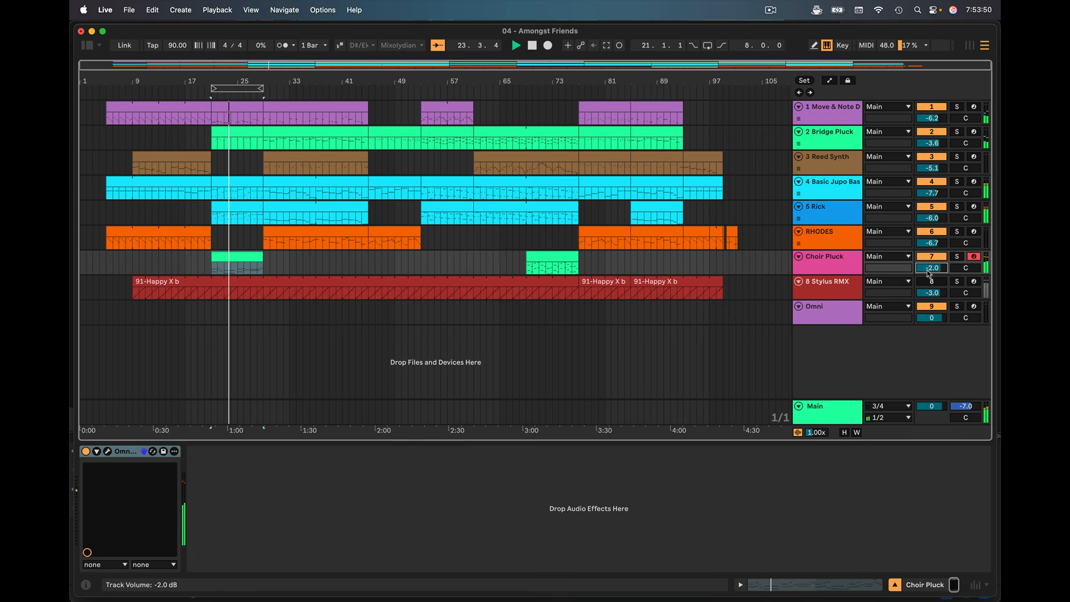
Raise the Choir Pluck track volume to 0 dB and compare the track soloed against the full mix
scroll(929, 268, up, 1)
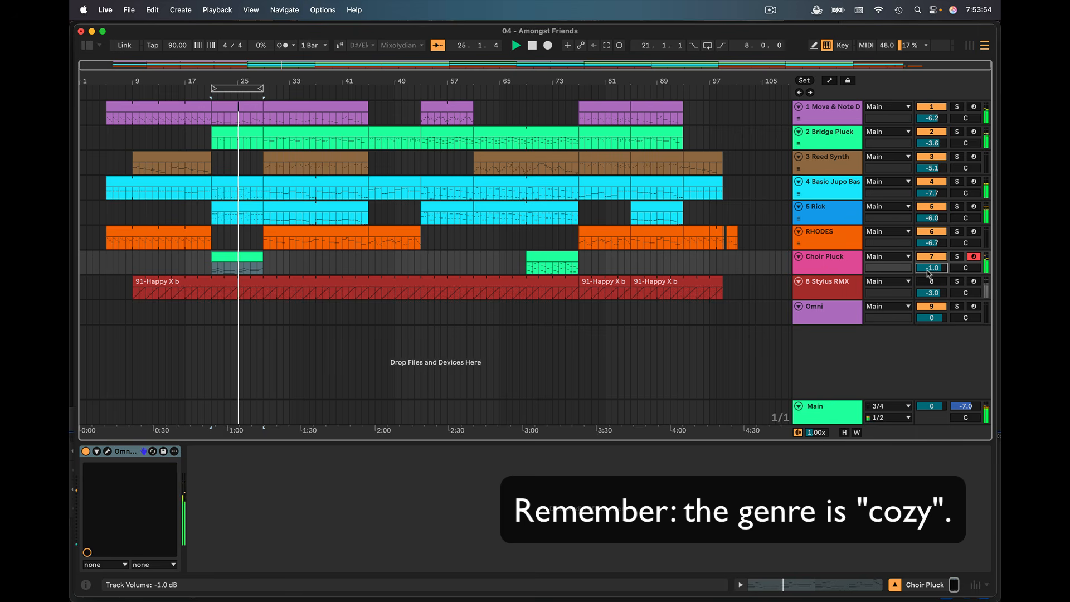
scroll(929, 268, up, 1)
click(958, 257)
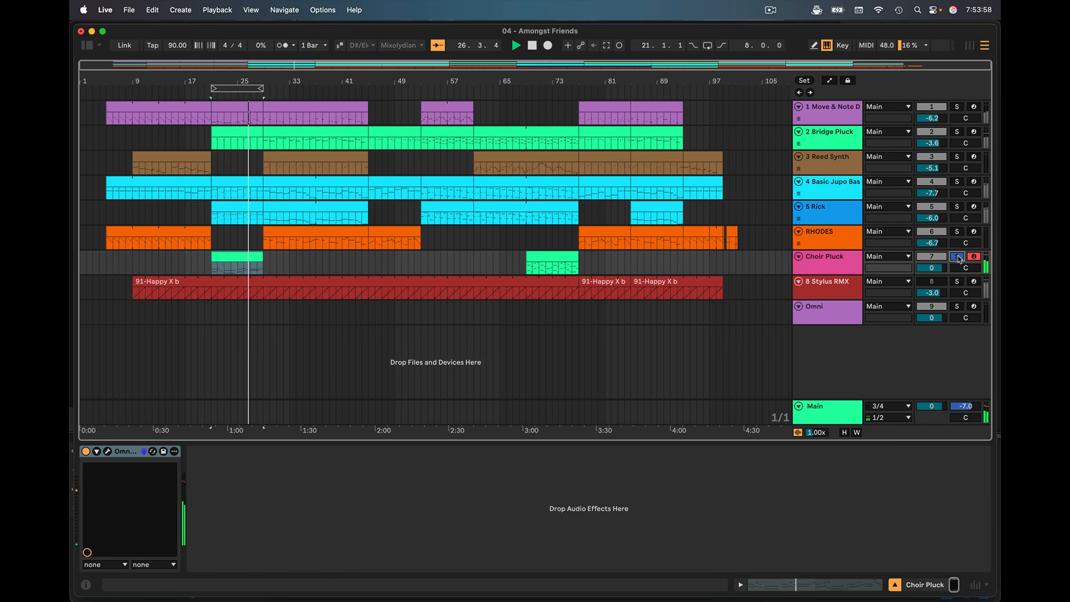
click(957, 257)
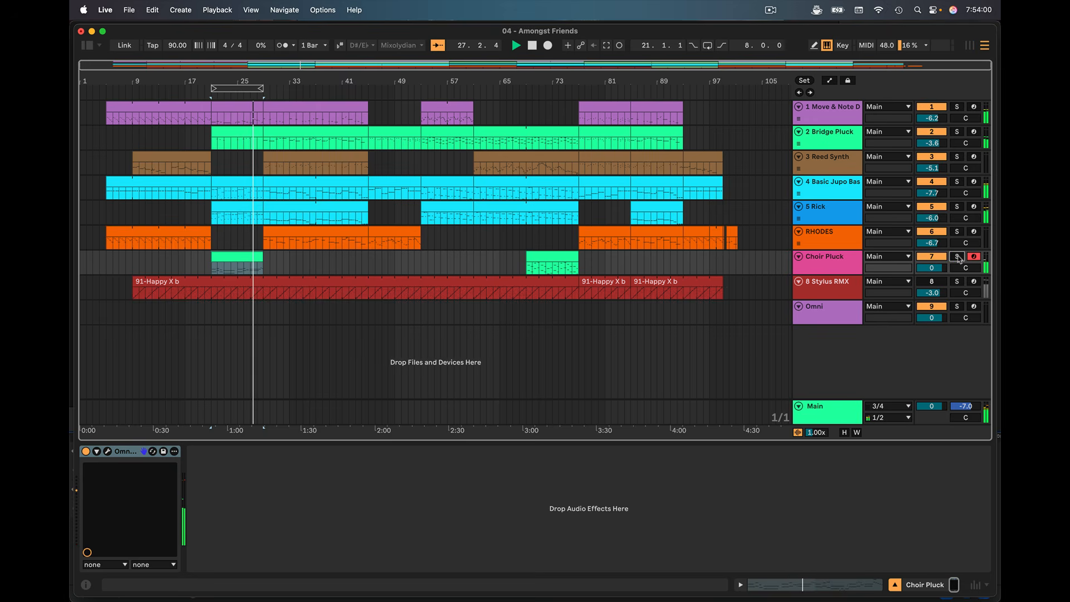
click(957, 257)
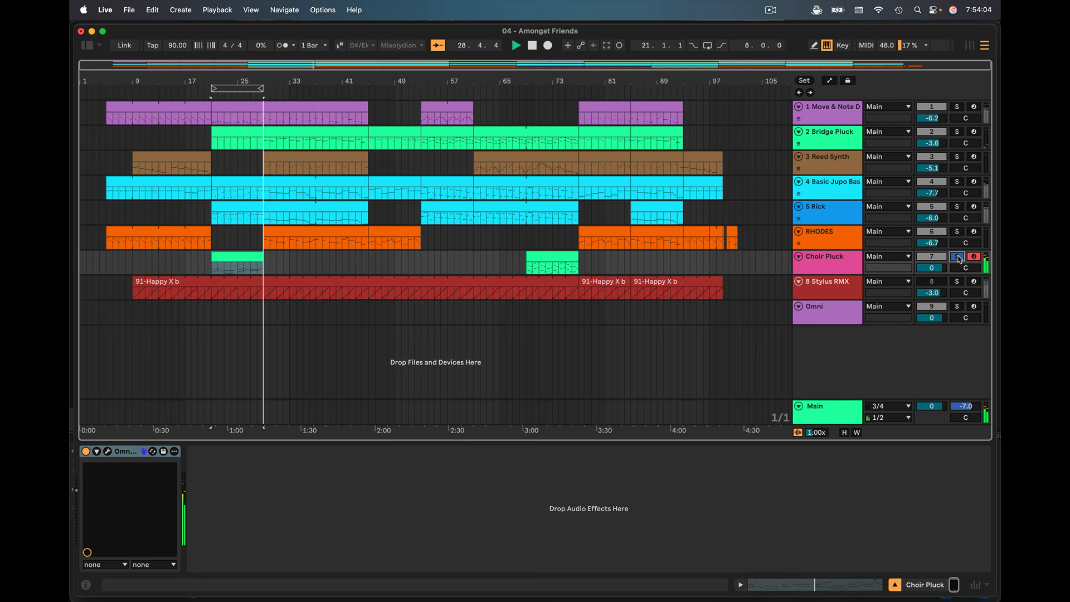
click(958, 257)
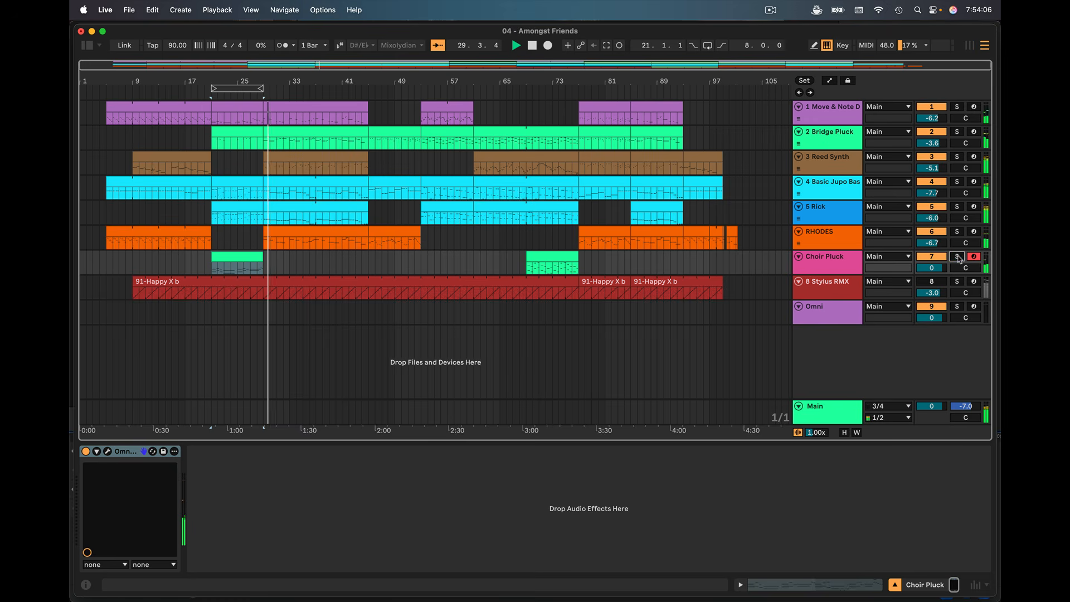
key(space)
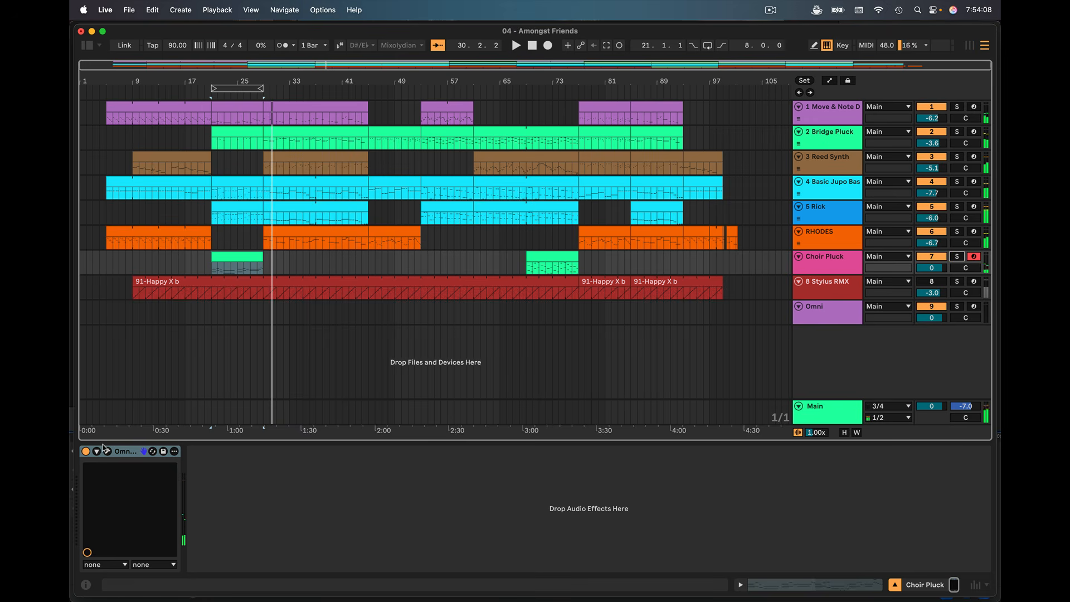
Loop the first Choir Pluck clip and reopen its Omnisphere instrument on the patch's main page
click(217, 273)
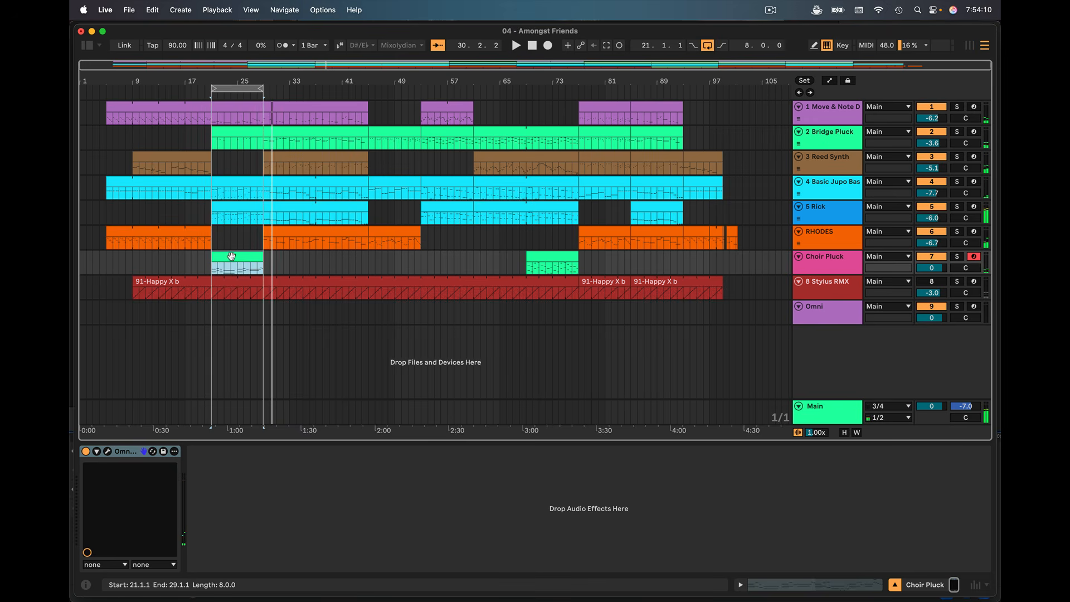
key(super+l)
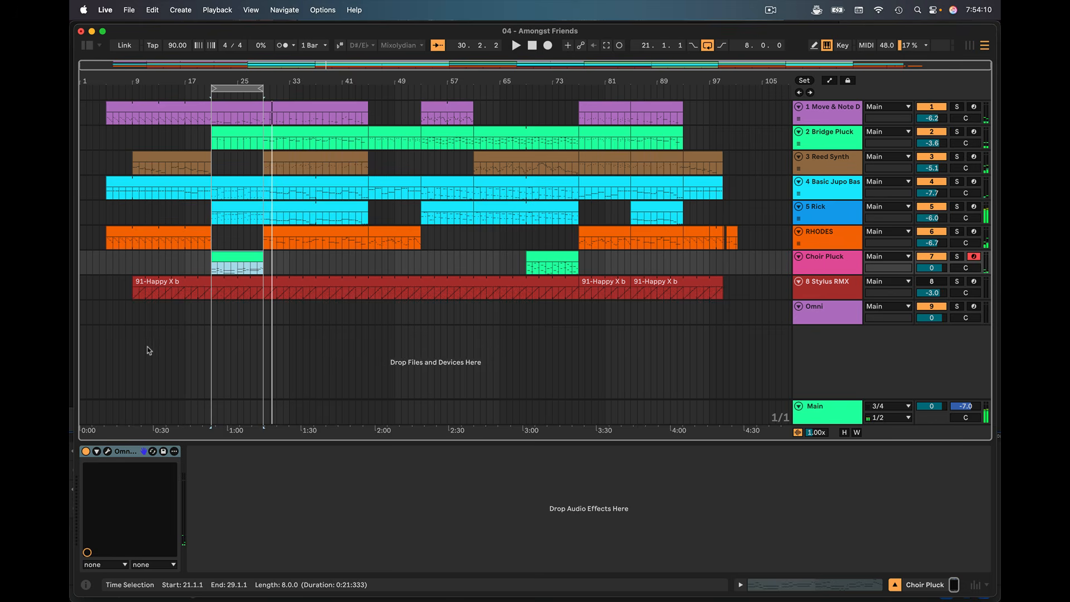
click(108, 452)
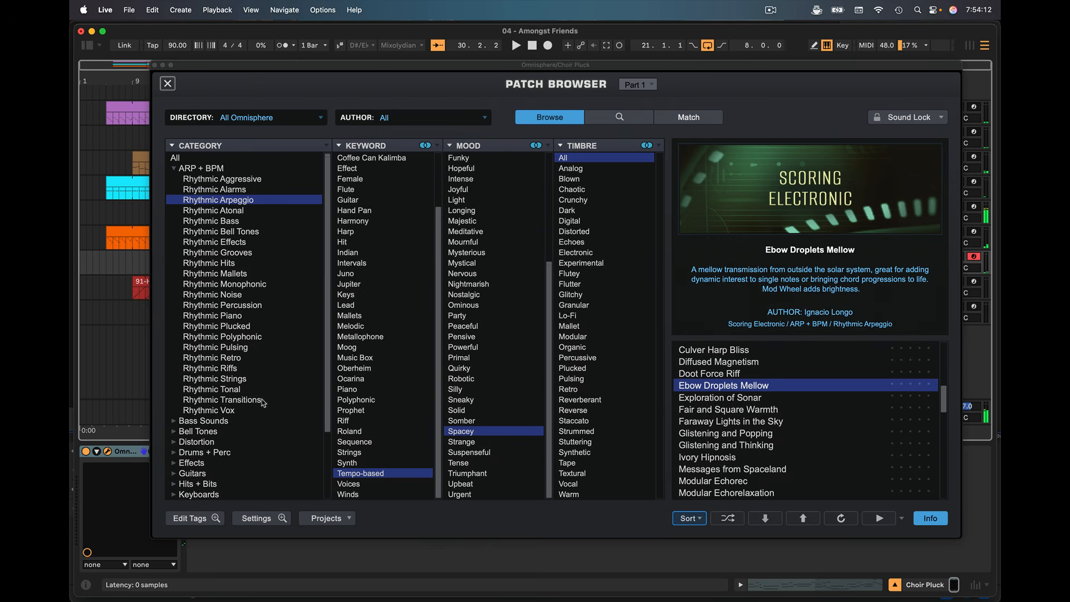
click(168, 84)
Audition different global filter cutoff values, up to 3.378 kHz, on Ebow Droplets Mellow against the looped mix
key(space)
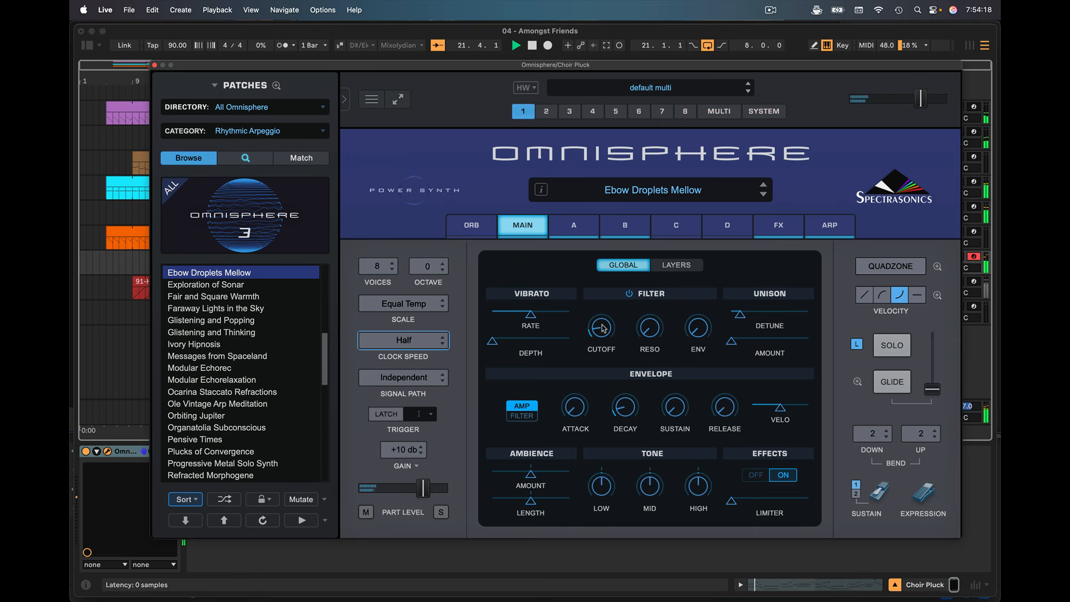
drag(601, 327, 604, 273)
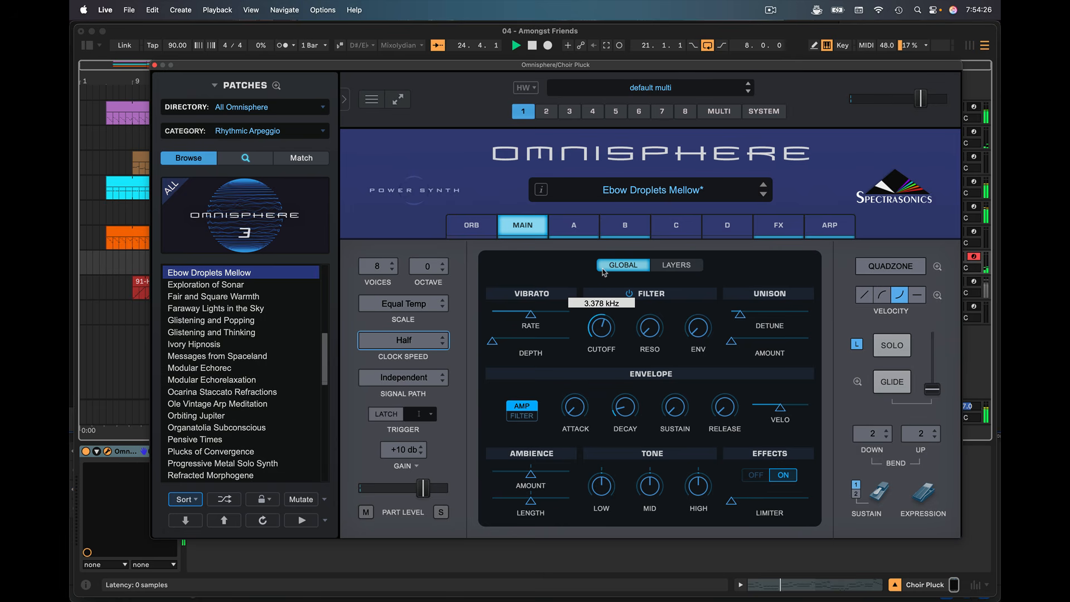
drag(604, 273, 597, 324)
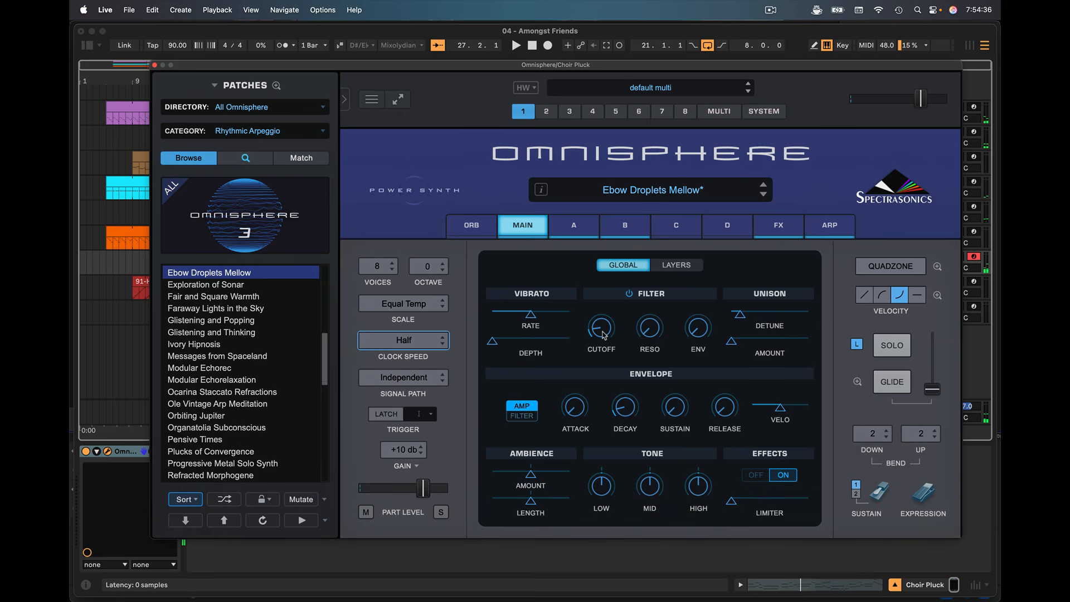
click(599, 332)
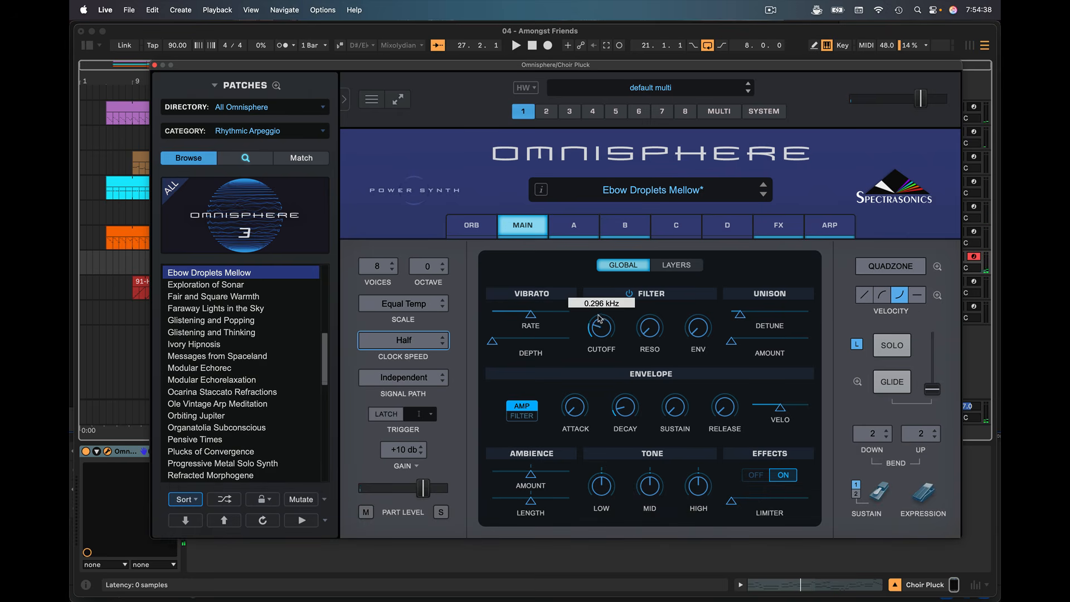
drag(597, 284, 598, 296)
drag(604, 334, 597, 262)
key(space)
drag(608, 322, 605, 391)
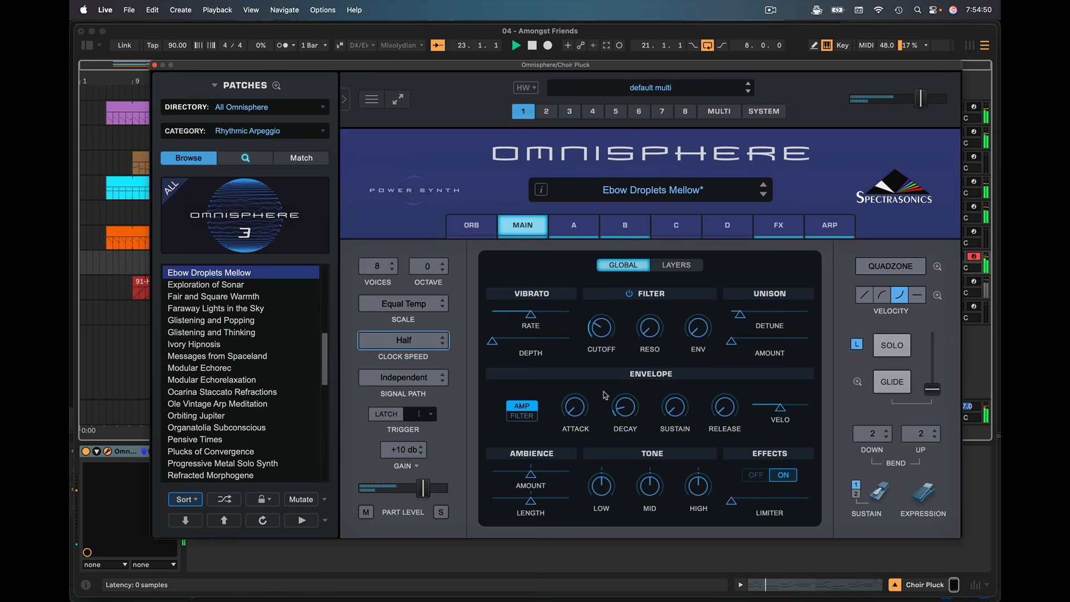
key(space)
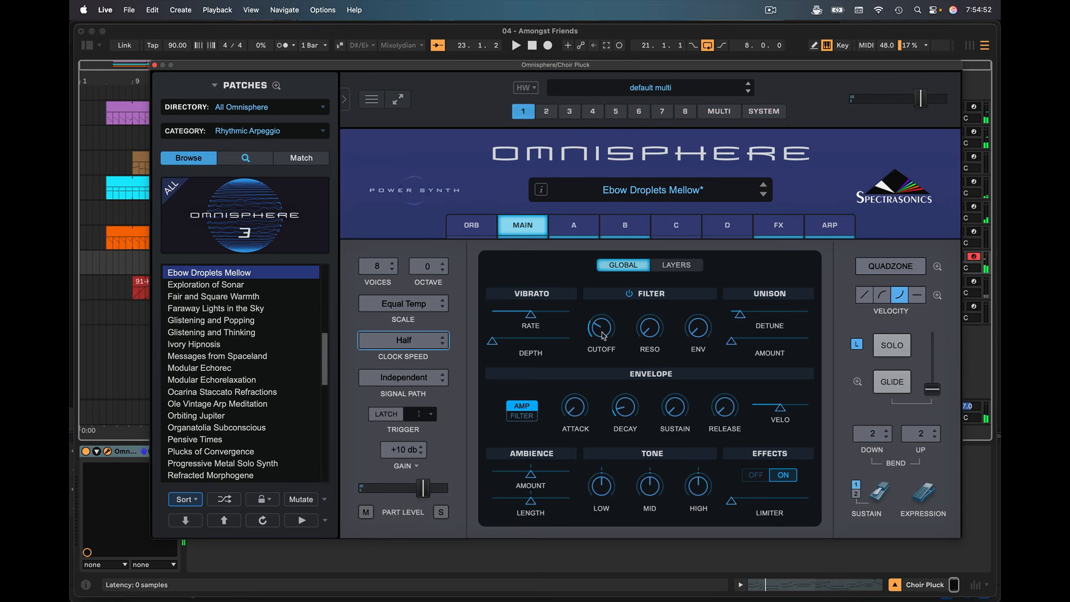
mouse_move(603, 335)
mouse_down()
mouse_move(602, 245)
mouse_move(602, 334)
mouse_up()
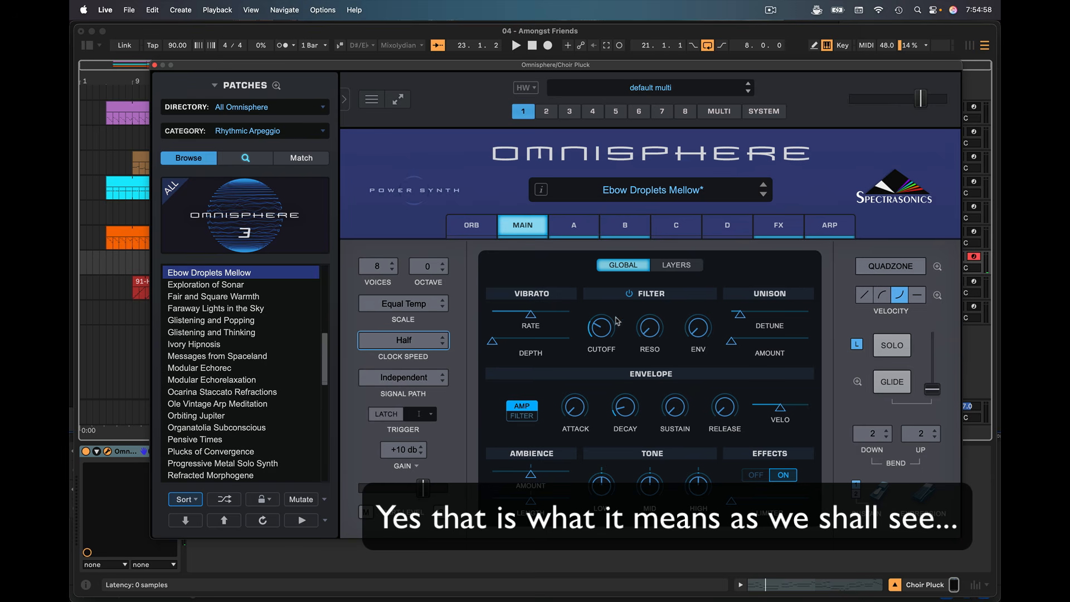
Inspect layer A's filter types and settings in the zoomed filter view and return to the main page
click(577, 226)
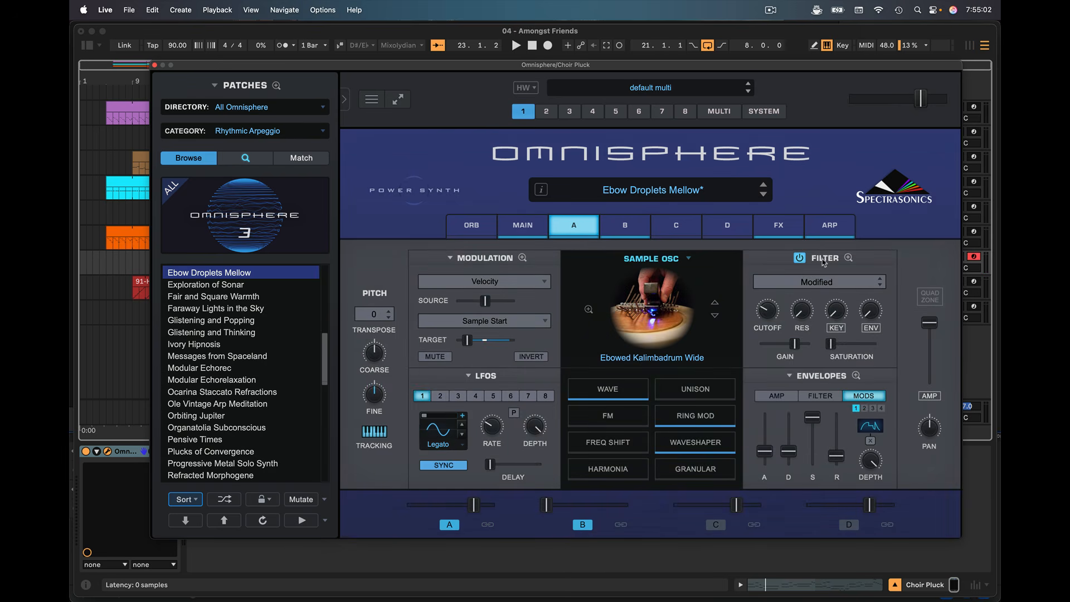
click(847, 259)
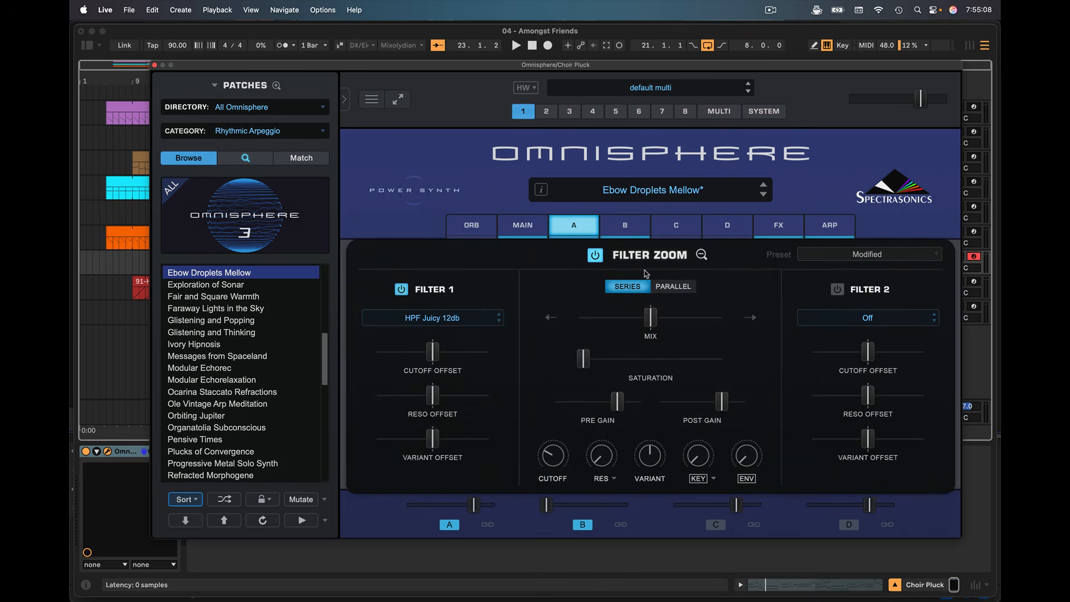
click(525, 225)
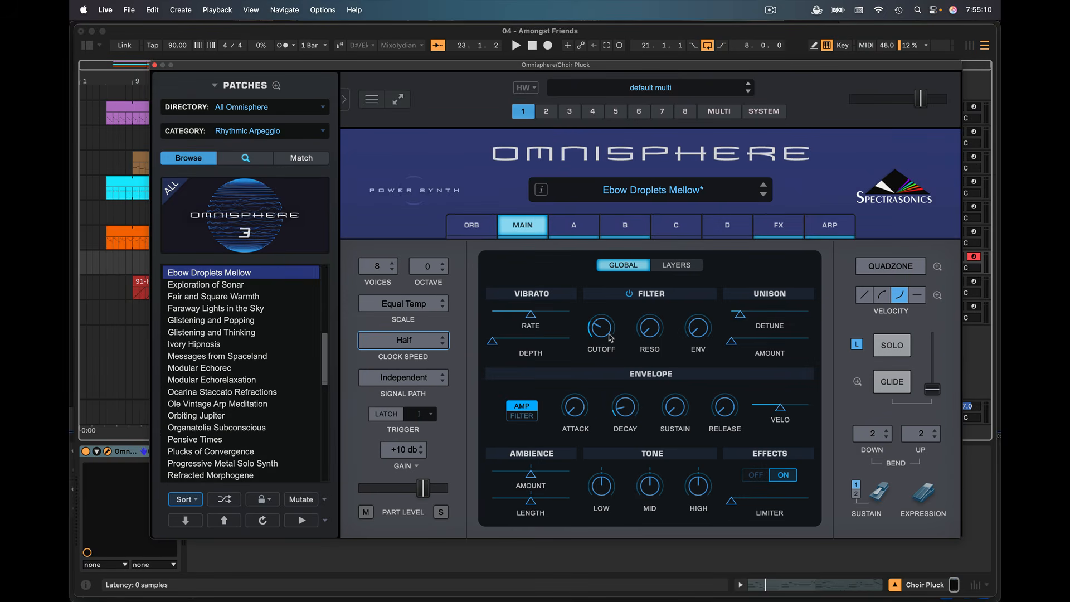
Play the loop and lower the global filter cutoff to about 0.087 kHz
mouse_move(606, 332)
mouse_down()
mouse_move(600, 254)
mouse_move(599, 329)
mouse_up()
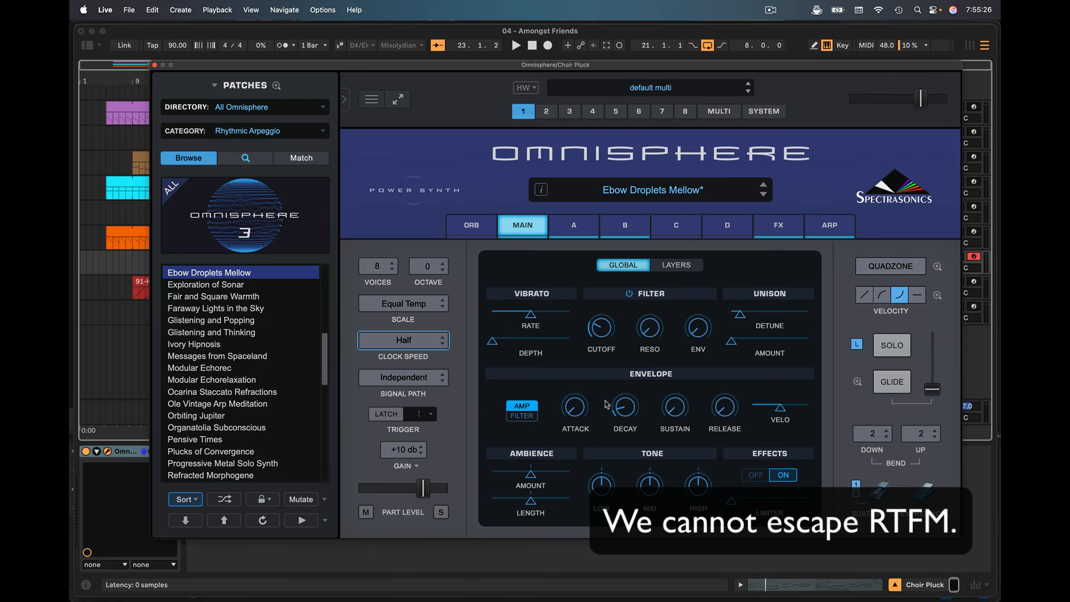
key(space)
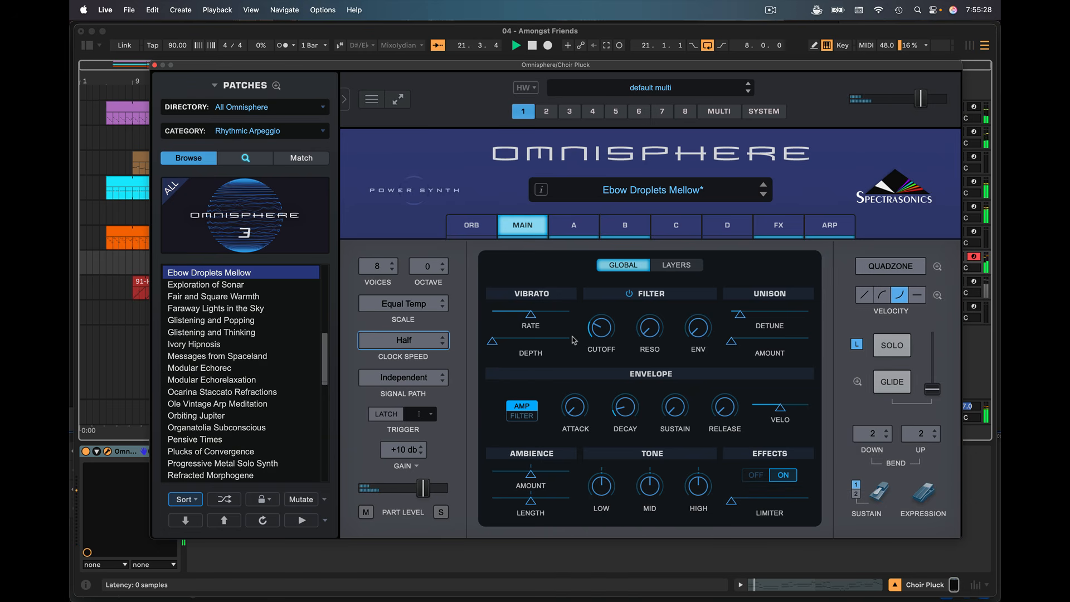
mouse_move(601, 338)
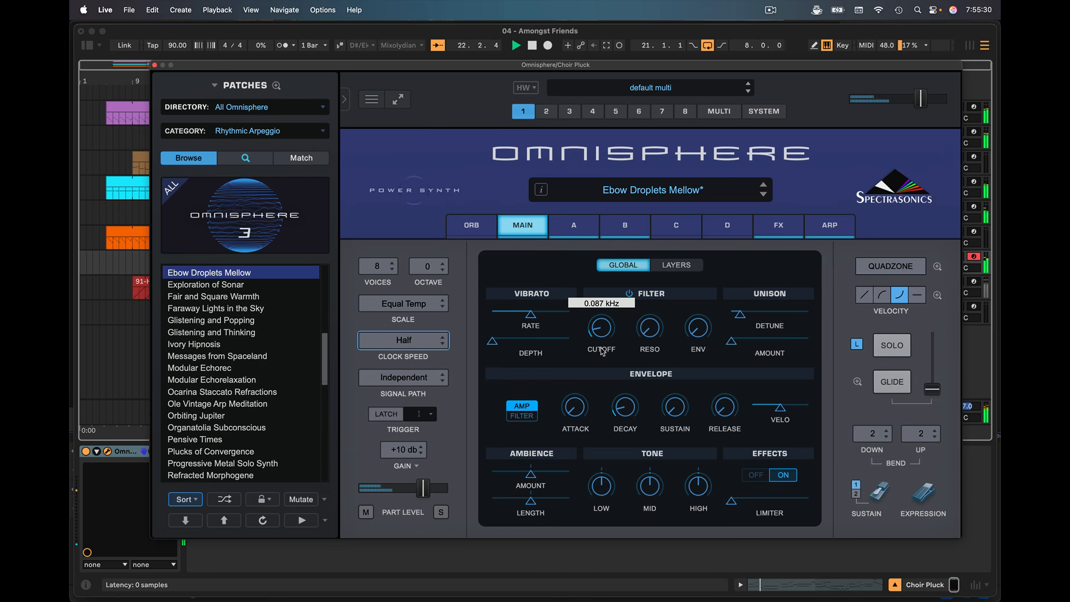
drag(601, 351, 601, 354)
Set the arpeggiator's note division to 1/32 and listen to the patch in the loop
click(822, 227)
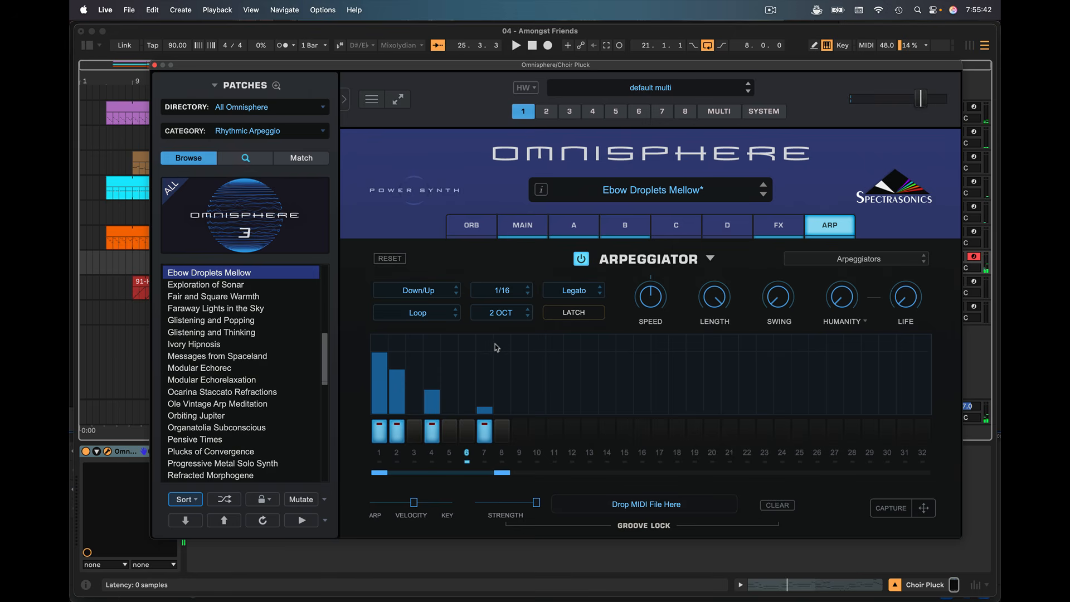
key(space)
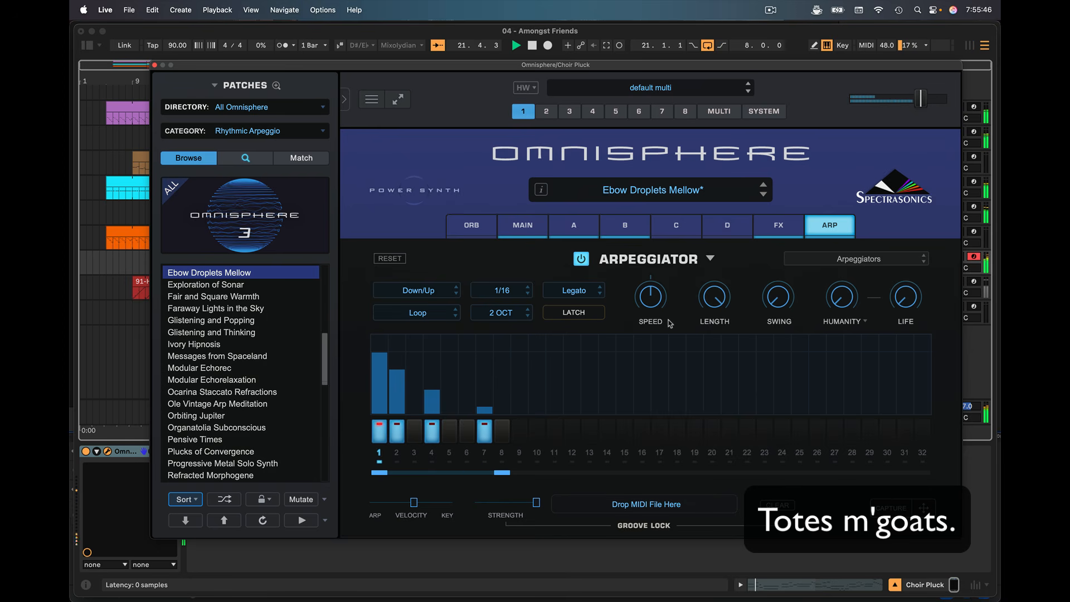
mouse_move(649, 295)
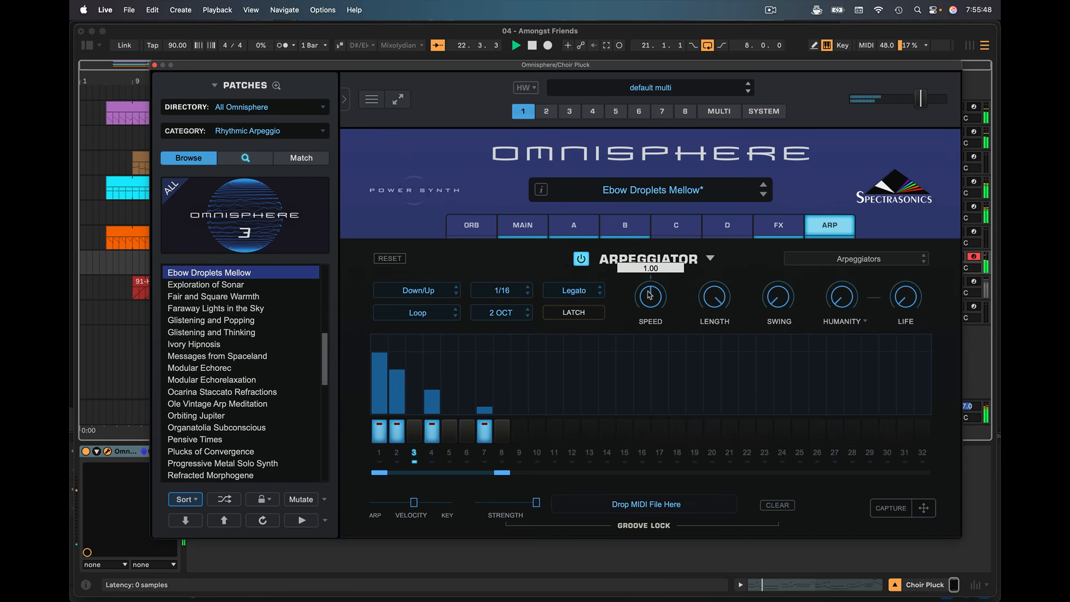
key(space)
click(507, 296)
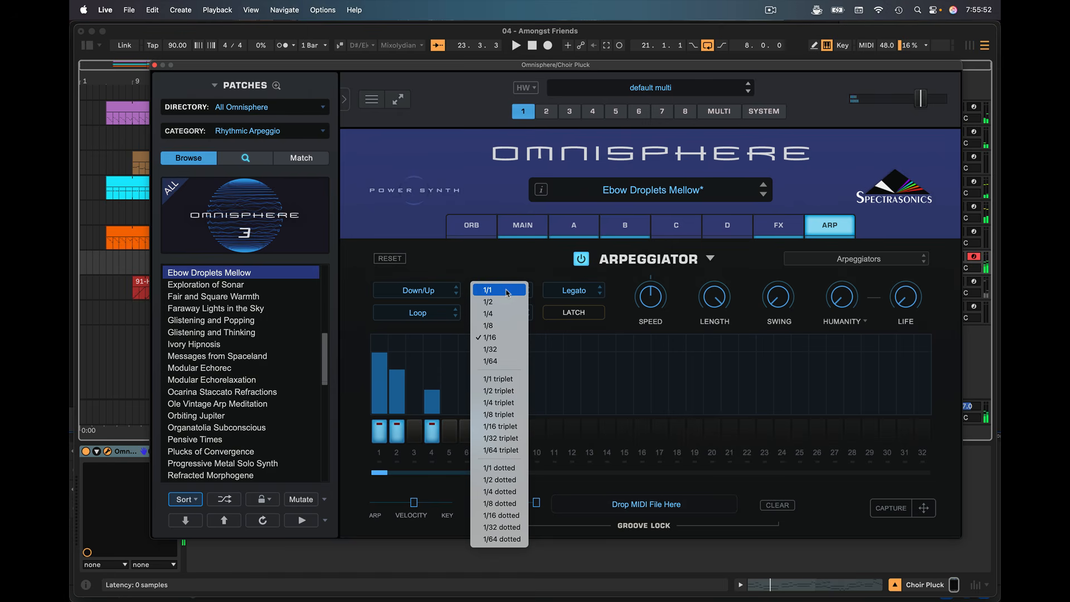
click(506, 356)
key(space)
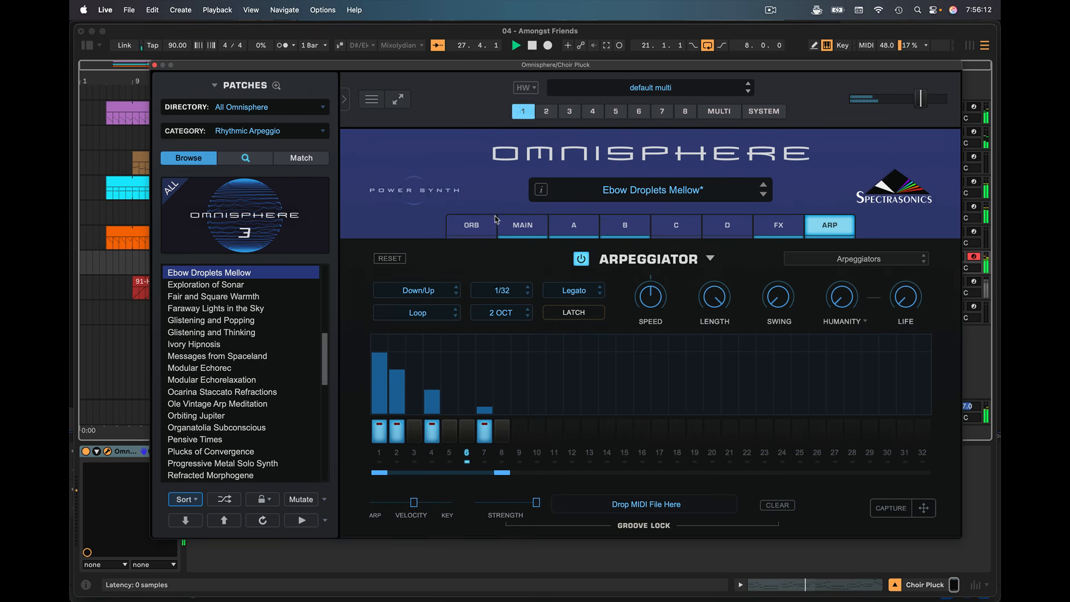
Examine the sound sources of layers A and B on their own pages and in the main page's layer overview
click(520, 228)
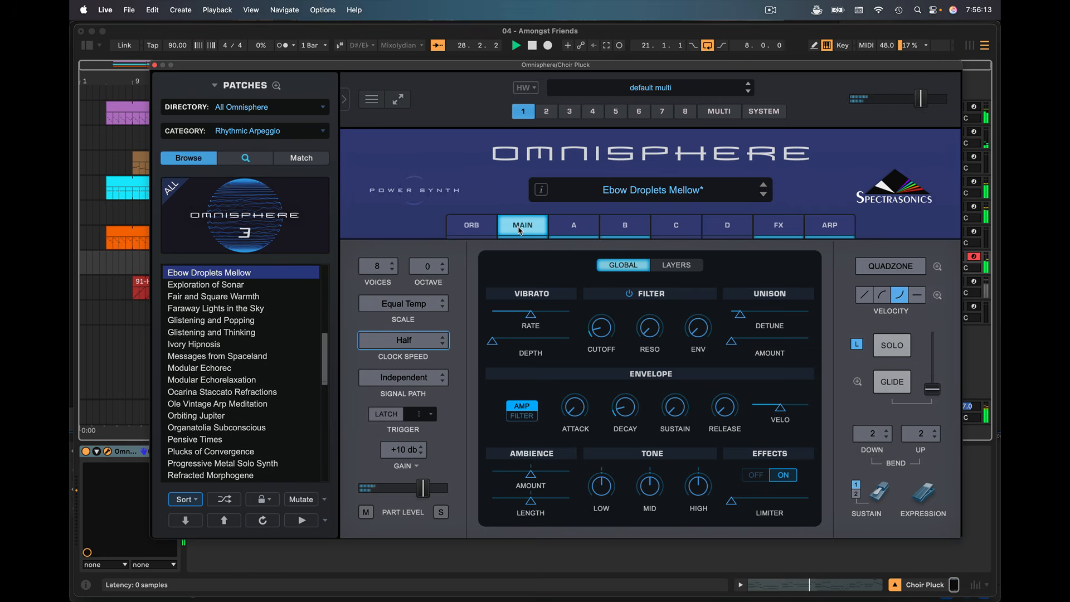
click(574, 225)
click(698, 255)
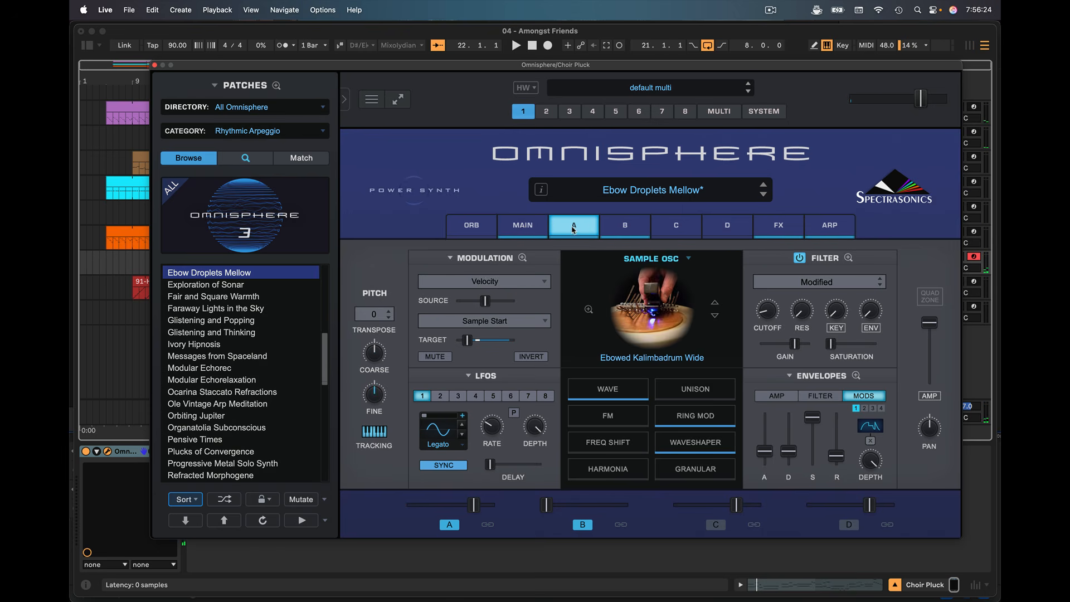
click(628, 229)
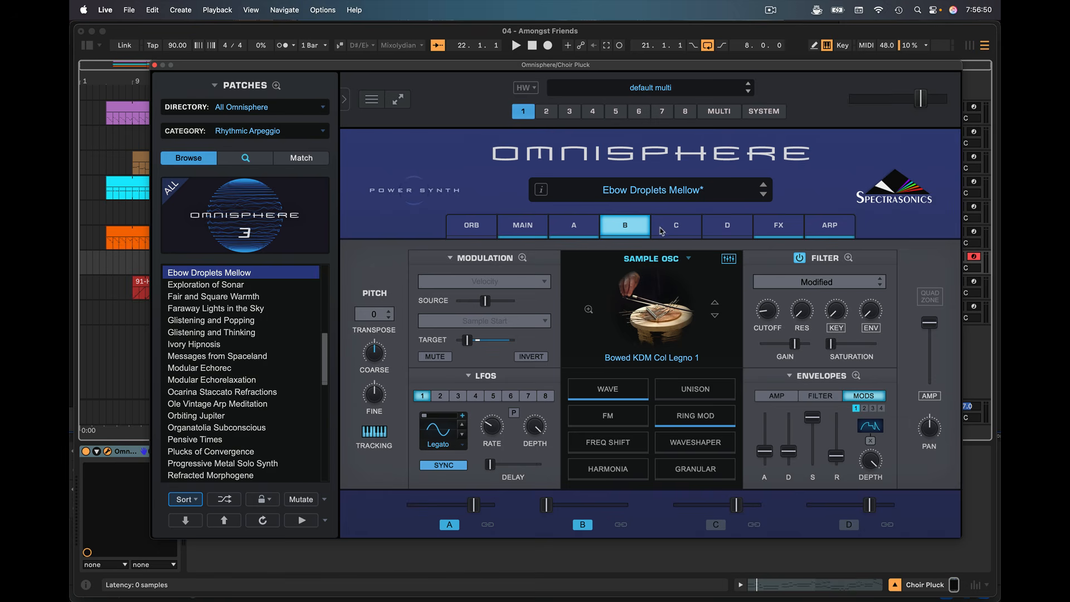
click(522, 226)
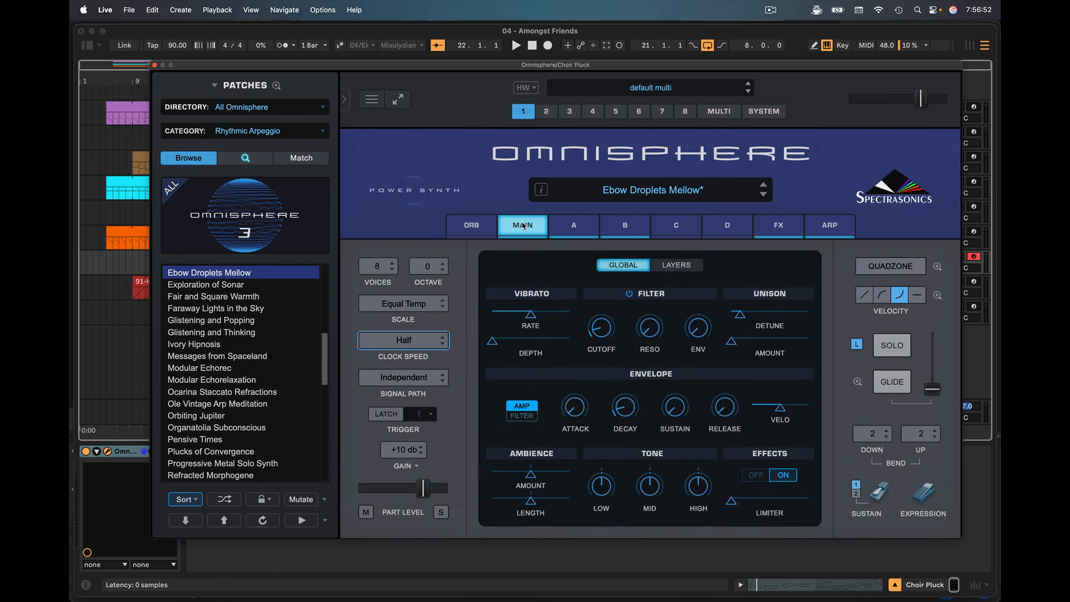
click(687, 267)
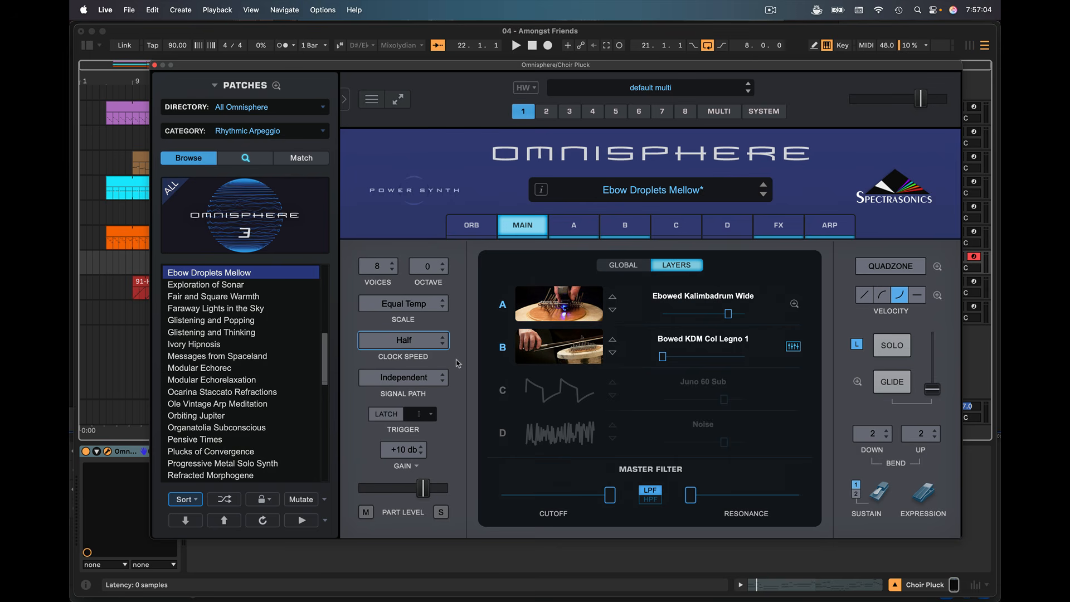
Save the Live set and generate a mutation of the Ebow Droplets Mellow patch while the loop plays
key(super+s)
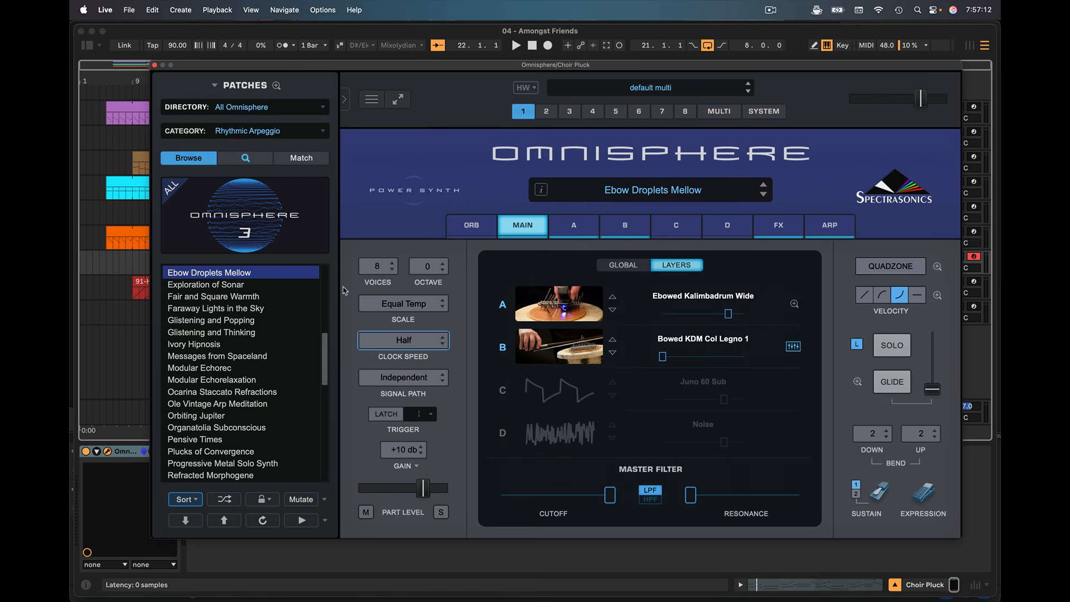
key(space)
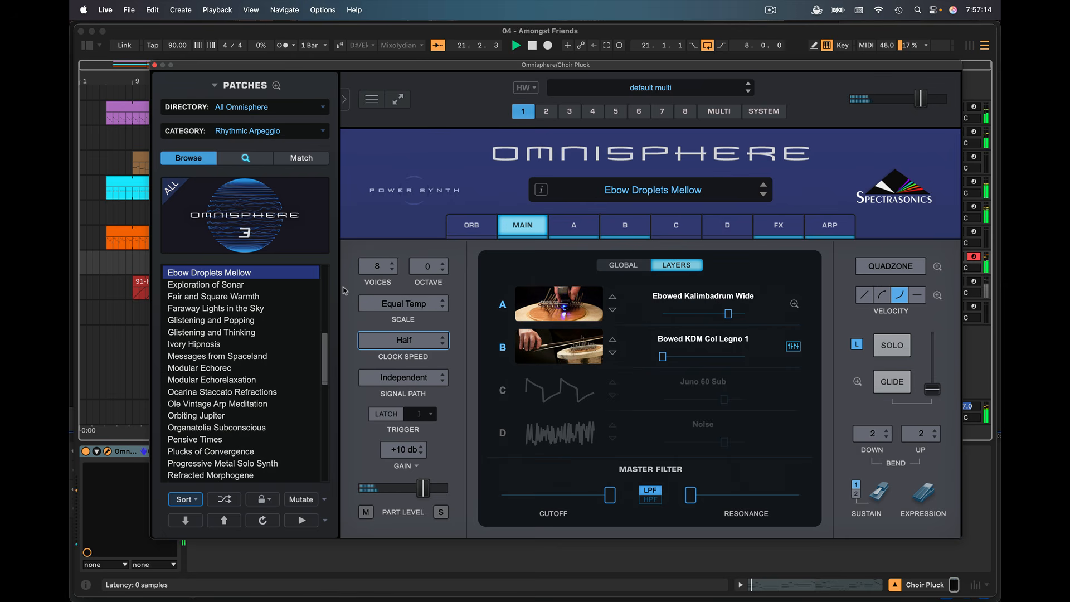
click(300, 500)
click(300, 501)
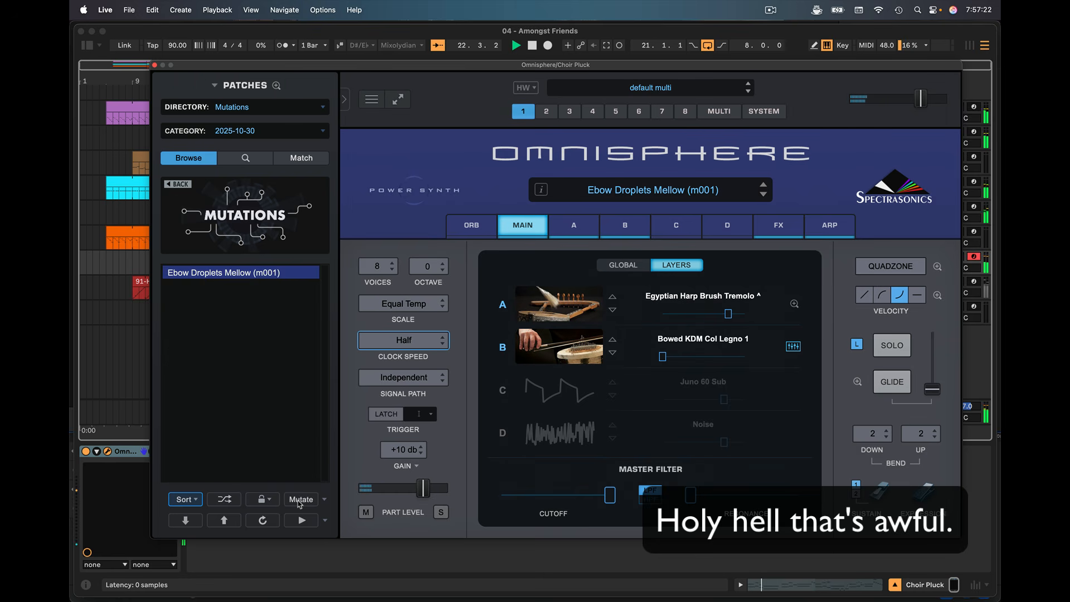
Generate three further mutations of the Ebow Droplets Mellow patch and listen to each in the playing loop
click(298, 500)
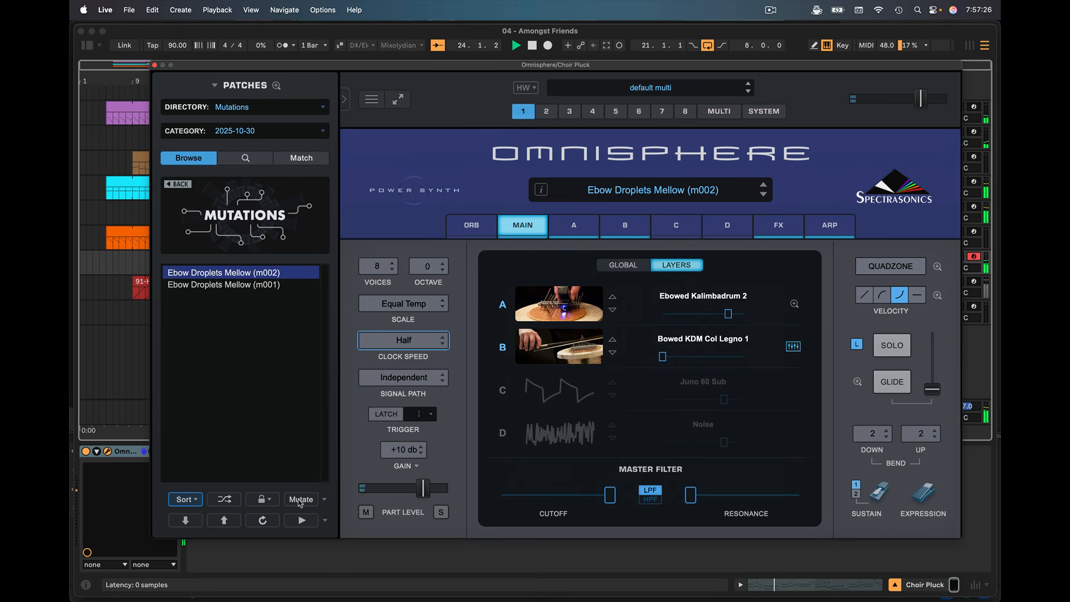
click(300, 500)
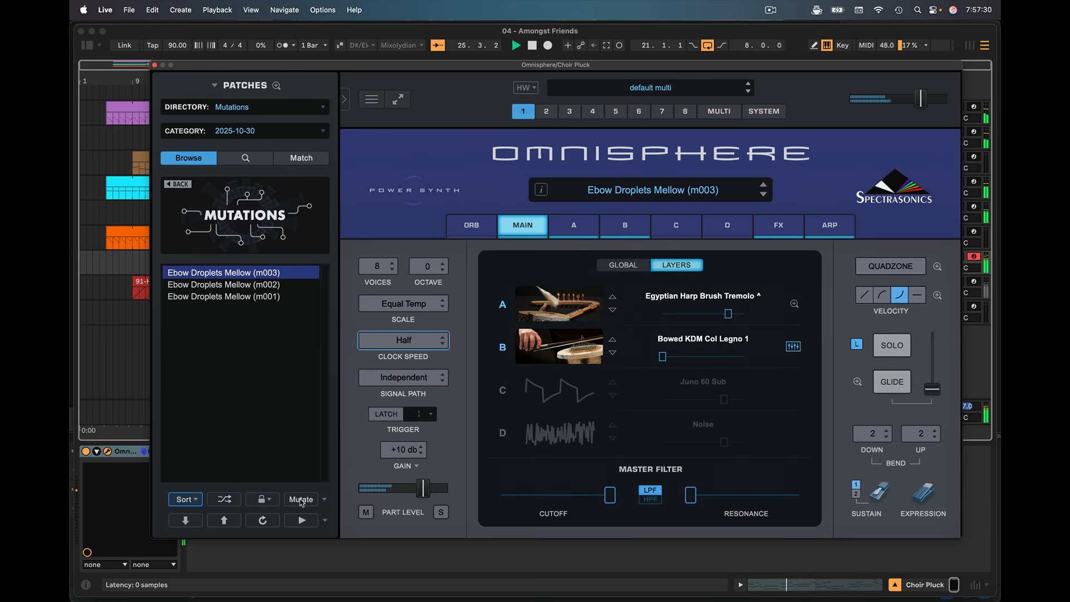
click(301, 502)
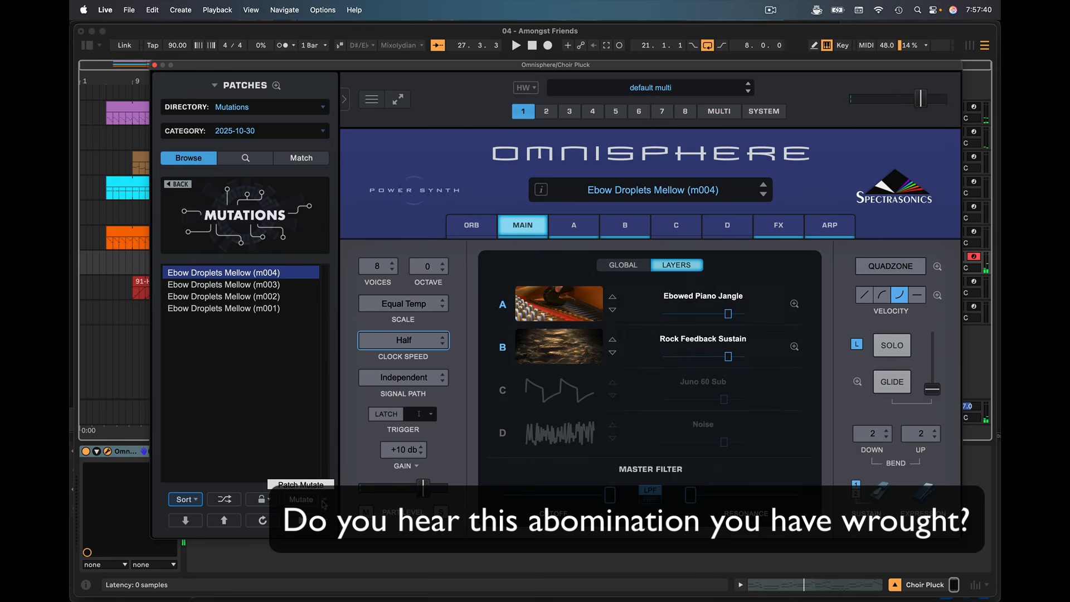
Check the available mutation modes, keep Default with Core Library Only, and generate two more mutations, auditioning them in the loop
click(324, 501)
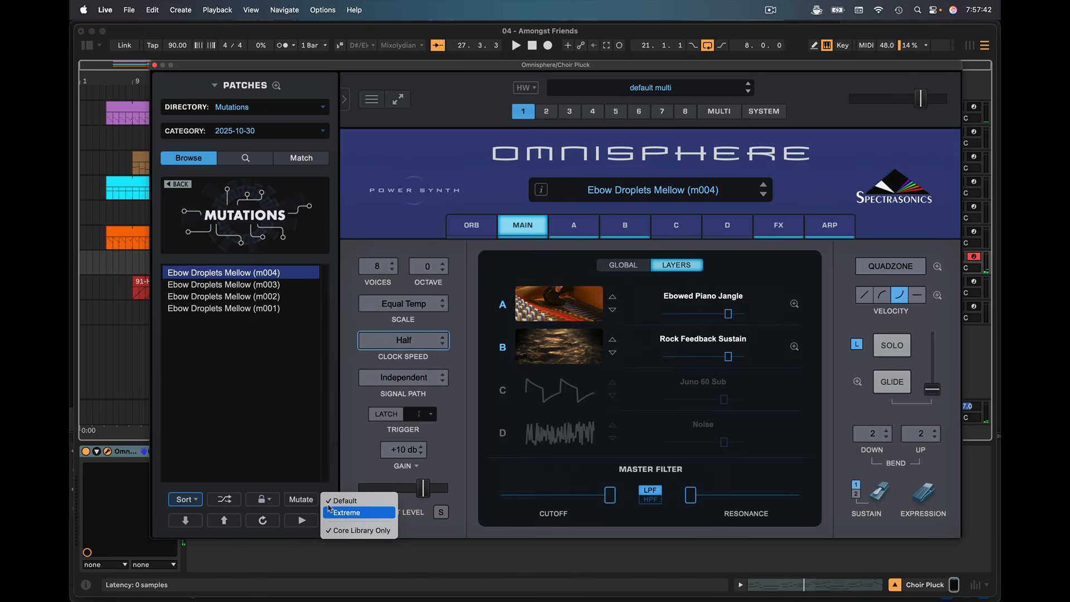
click(317, 494)
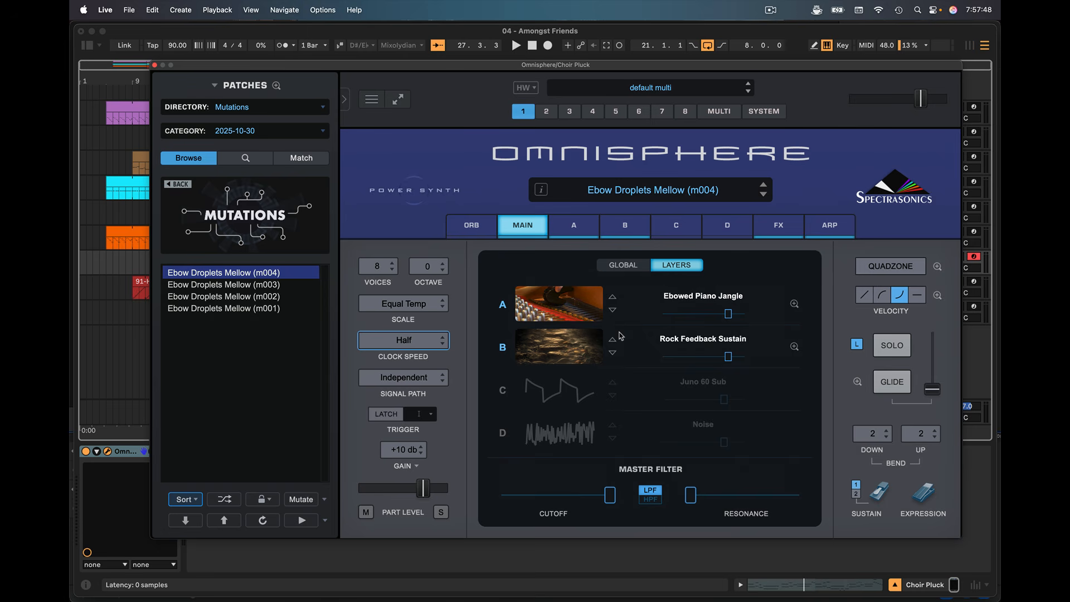
click(301, 500)
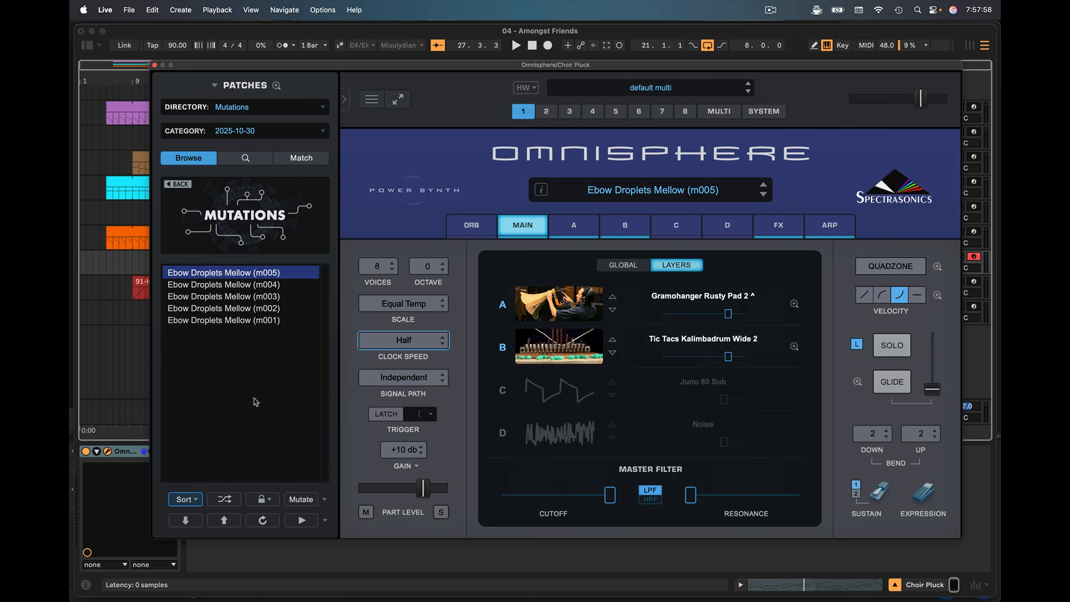
key(space)
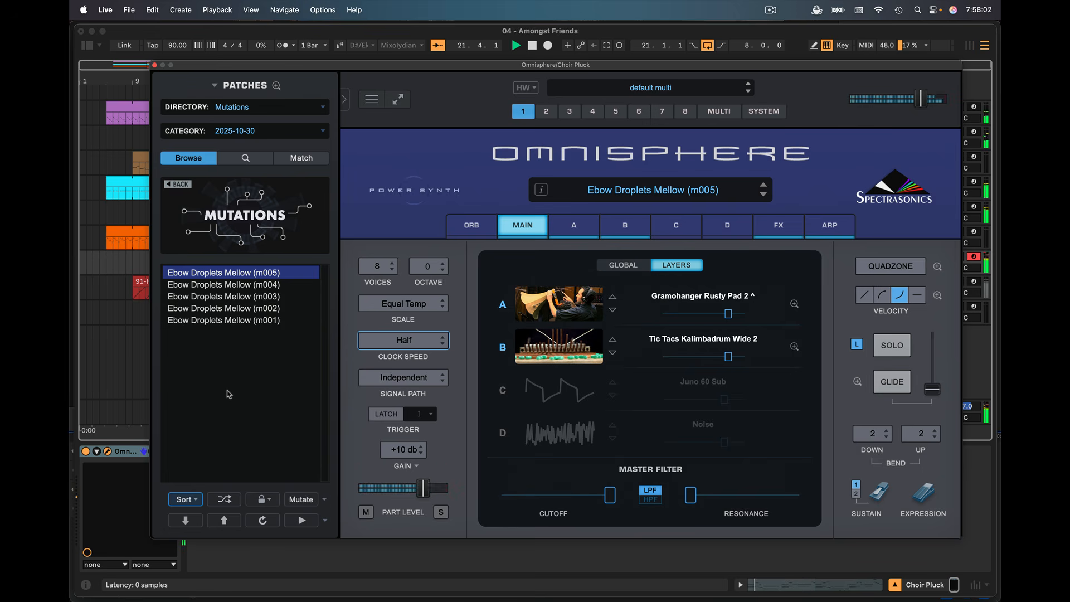
click(306, 501)
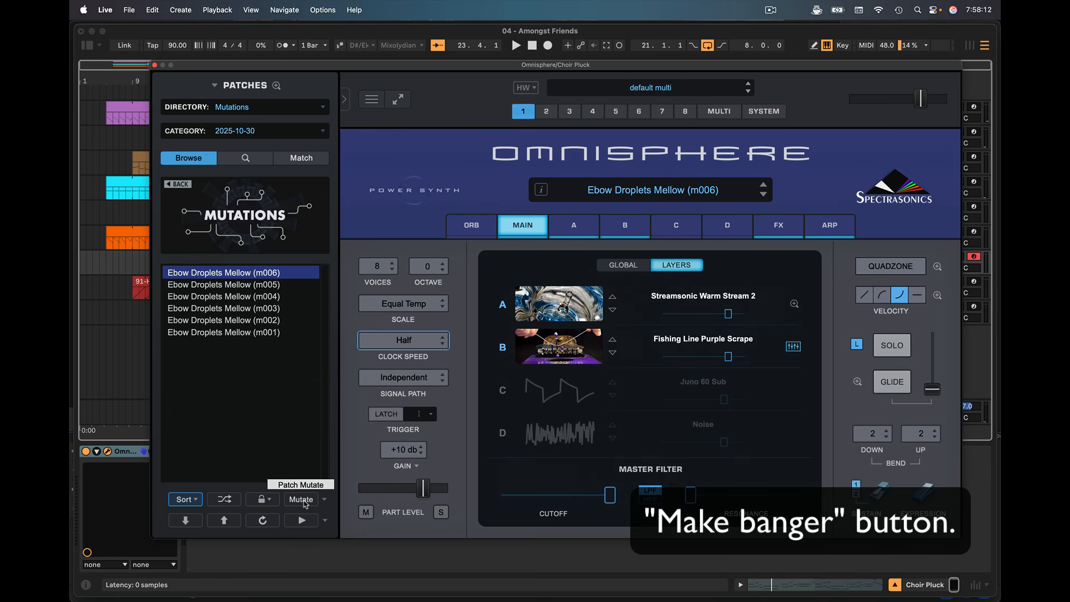
Generate another three mutations of the patch, audition them in the loop and stop playback
click(302, 499)
key(space)
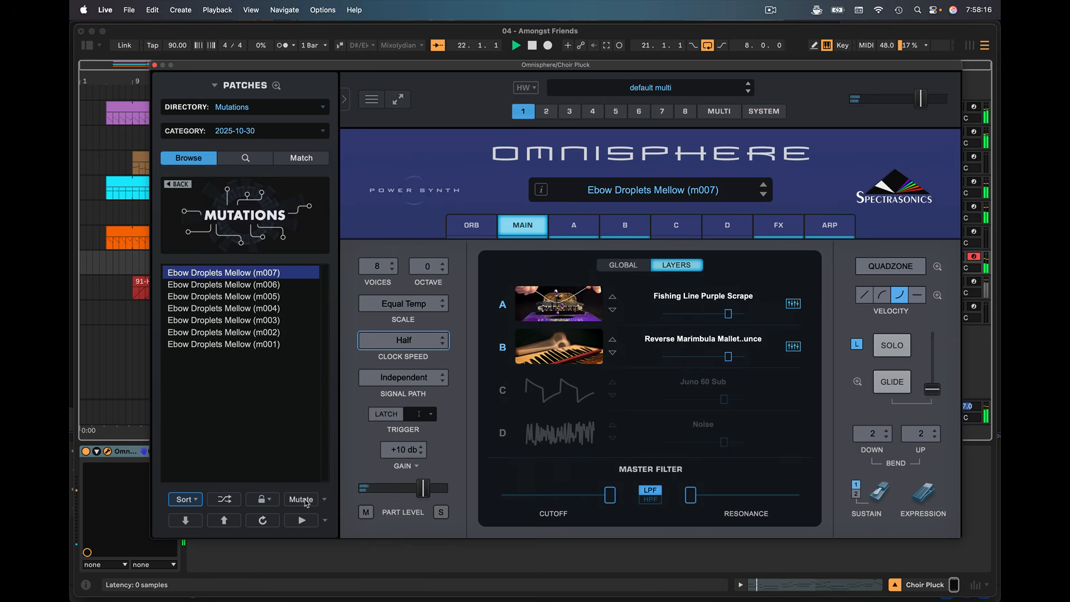
click(304, 503)
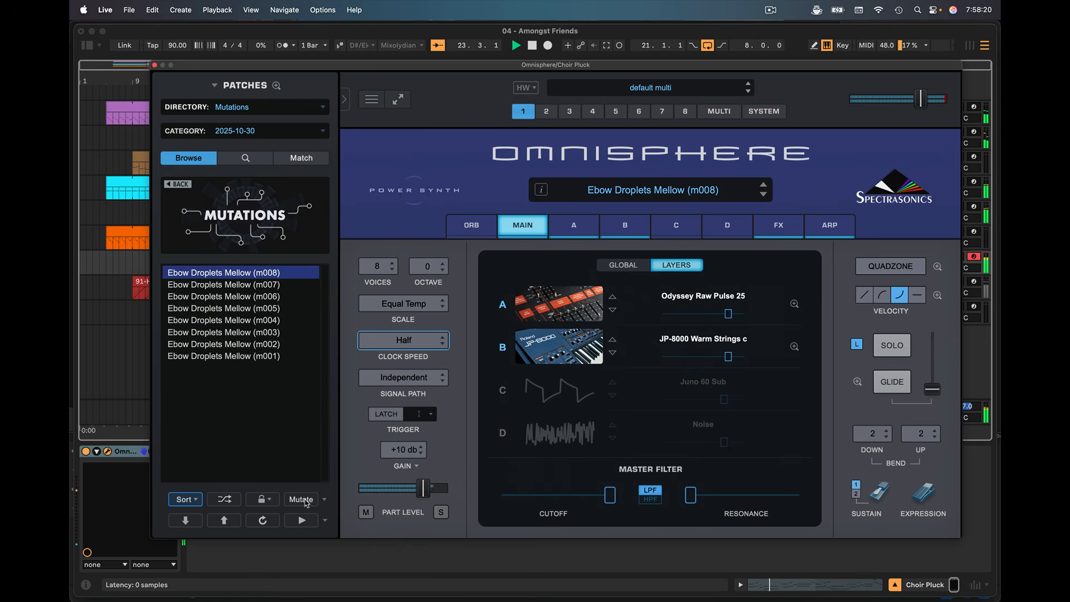
click(304, 503)
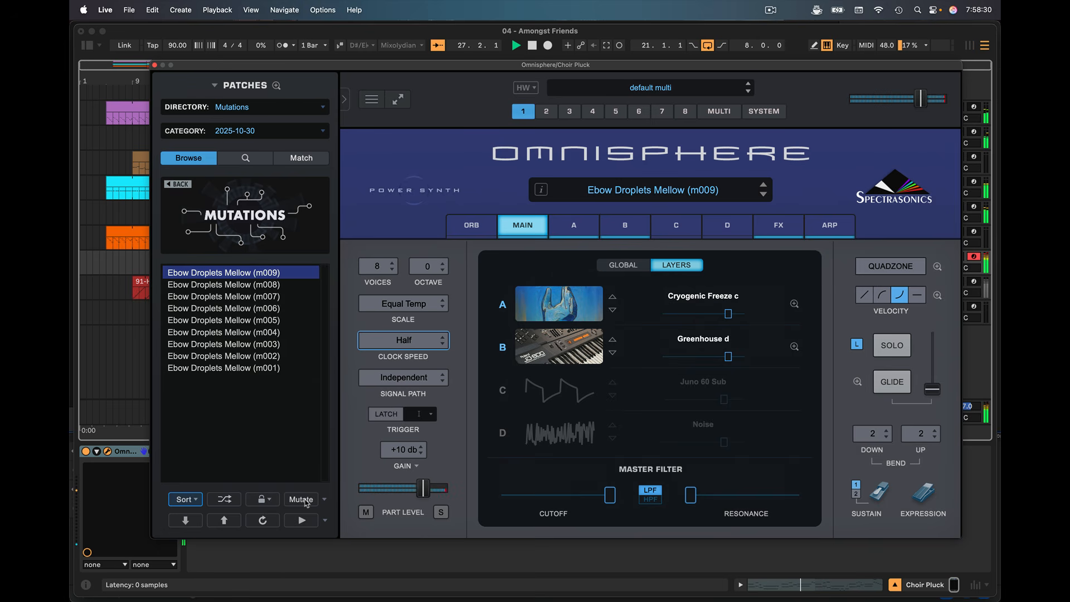
key(space)
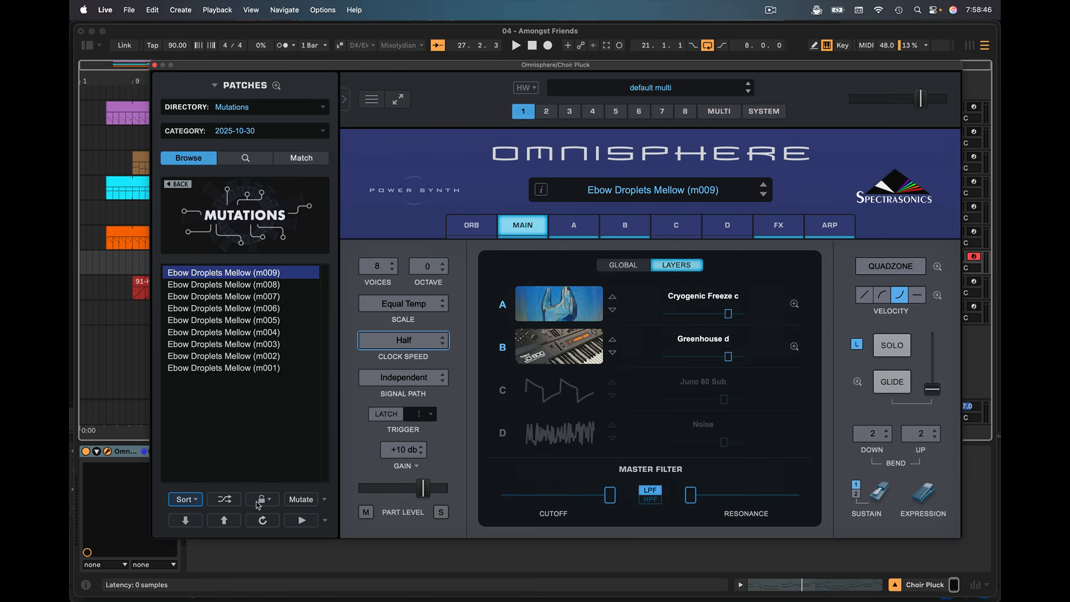
Leave the Mutations directory, restore the original Ebow Droplets Mellow patch and play the loop
click(195, 502)
click(196, 500)
click(176, 187)
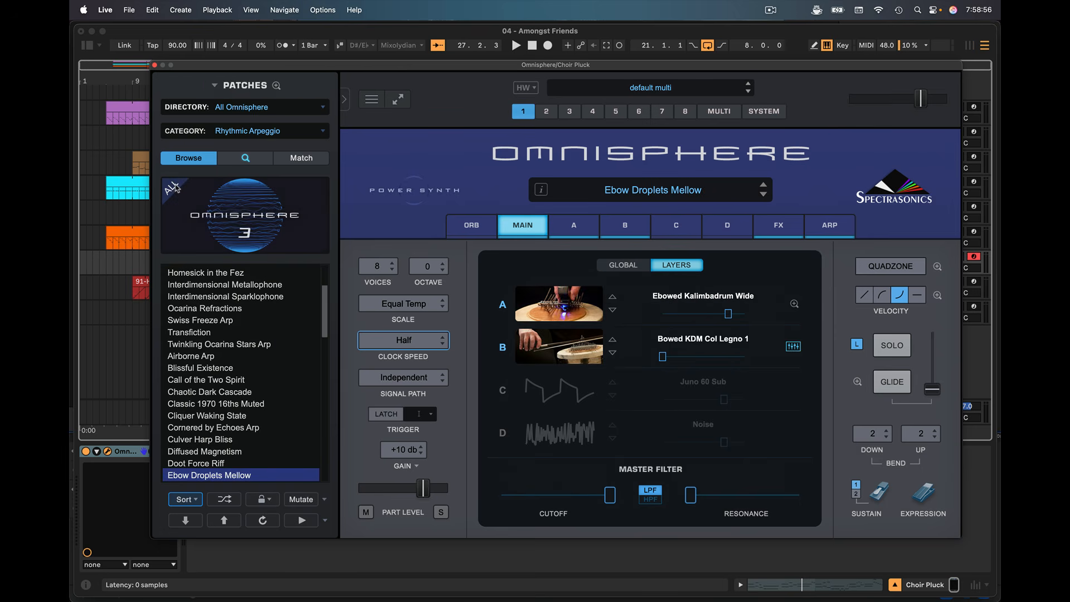
key(space)
Examine the patch's effects in the Common rack and in the racks of layers A and B
click(777, 226)
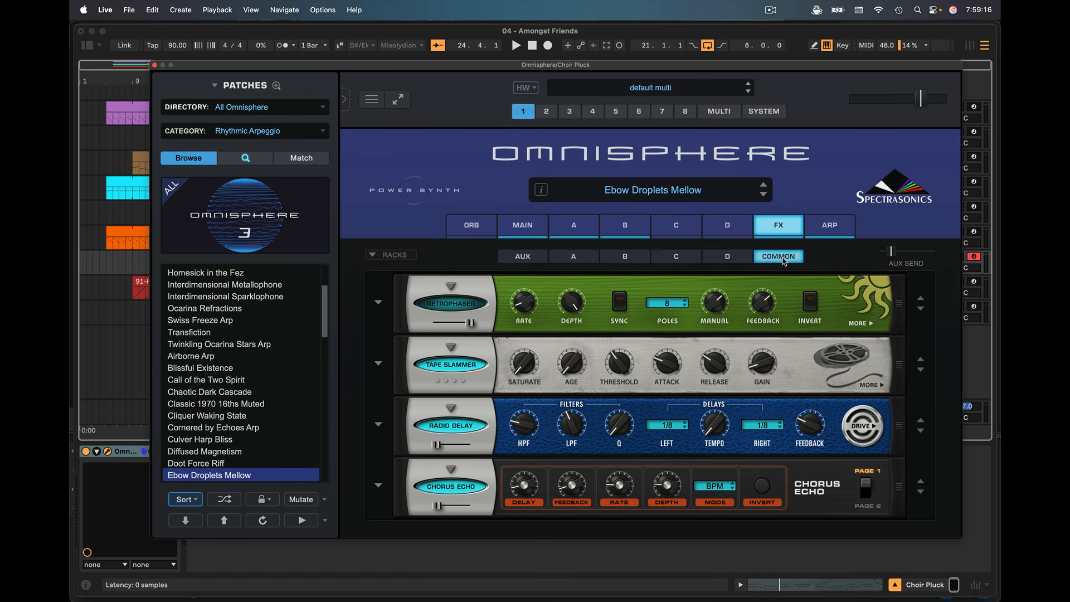
click(582, 257)
click(623, 256)
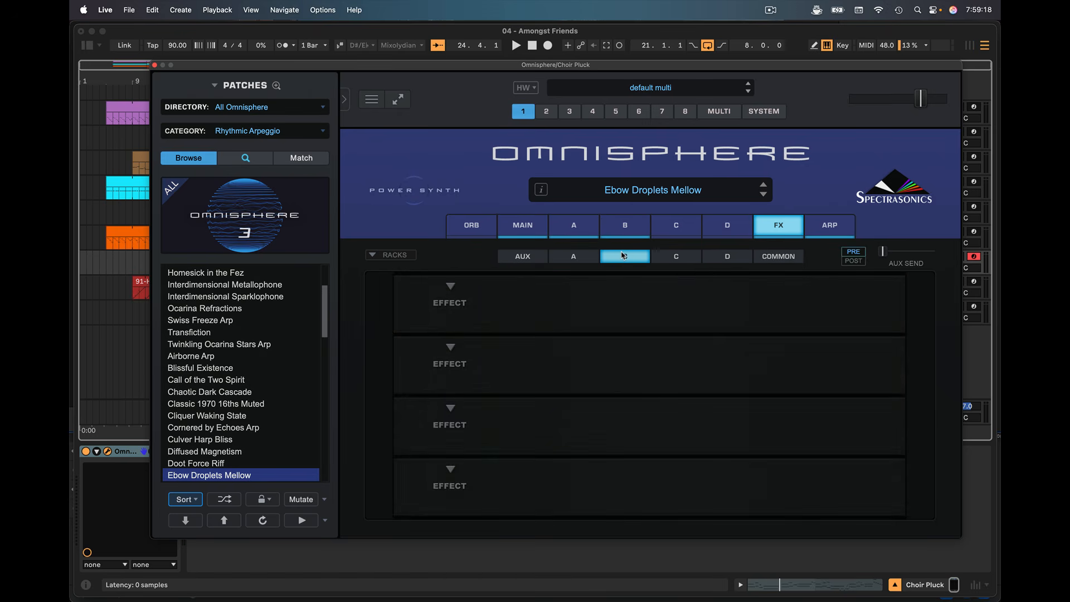
click(577, 258)
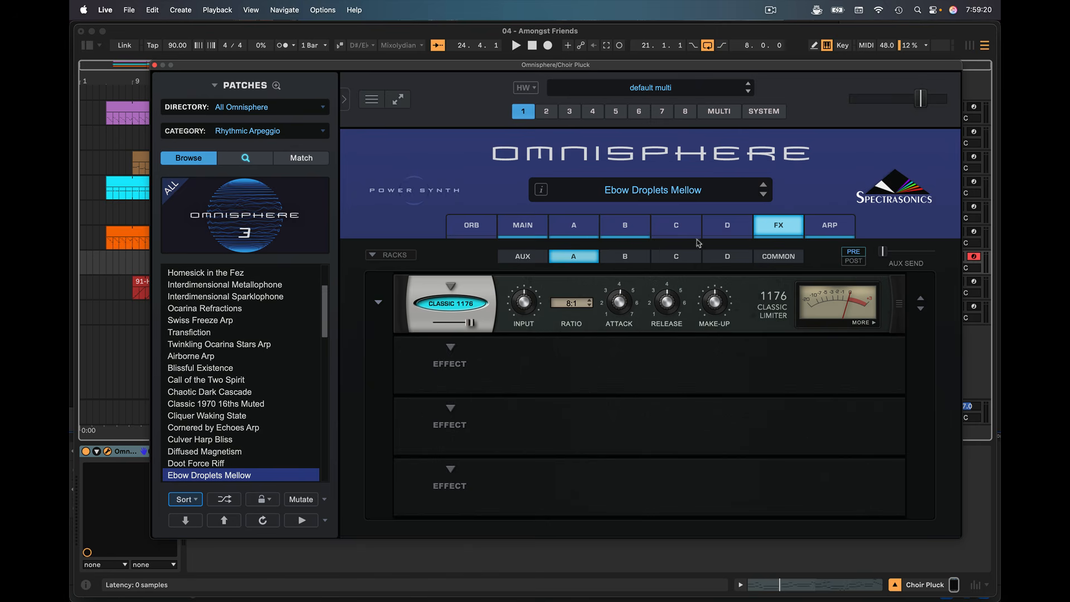
Solo the Choir Pluck track and play the loop, repositioning the synth window over the arrangement
drag(858, 66, 702, 75)
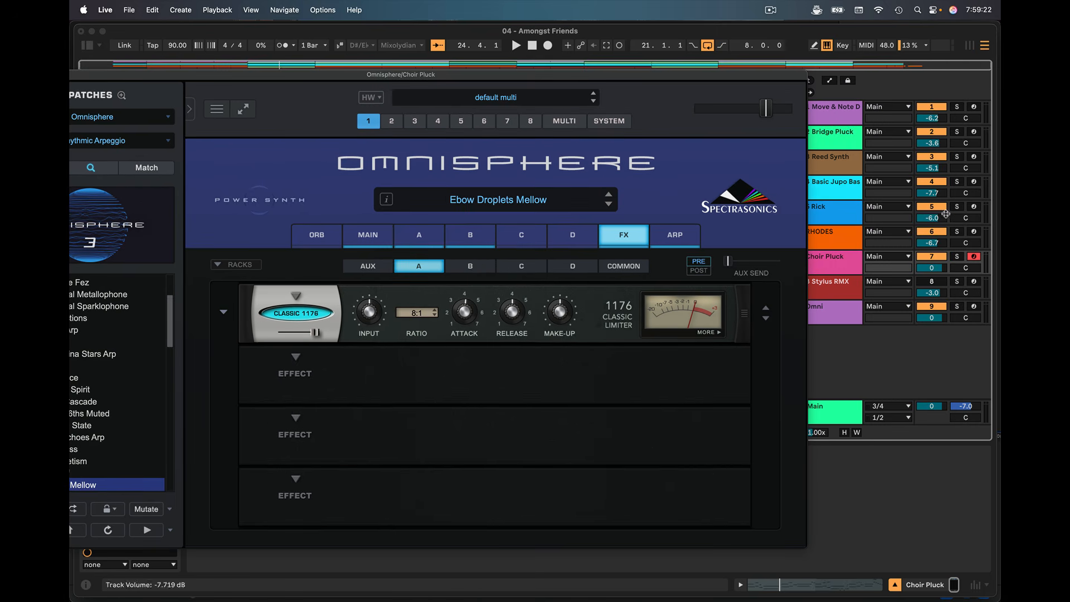
click(958, 257)
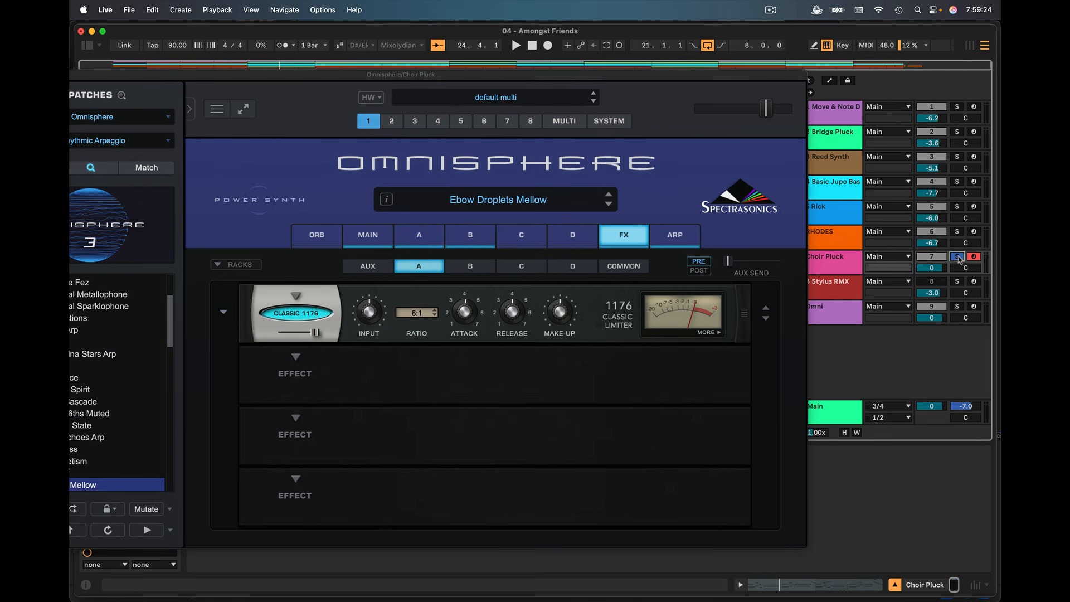
drag(661, 79, 835, 67)
key(space)
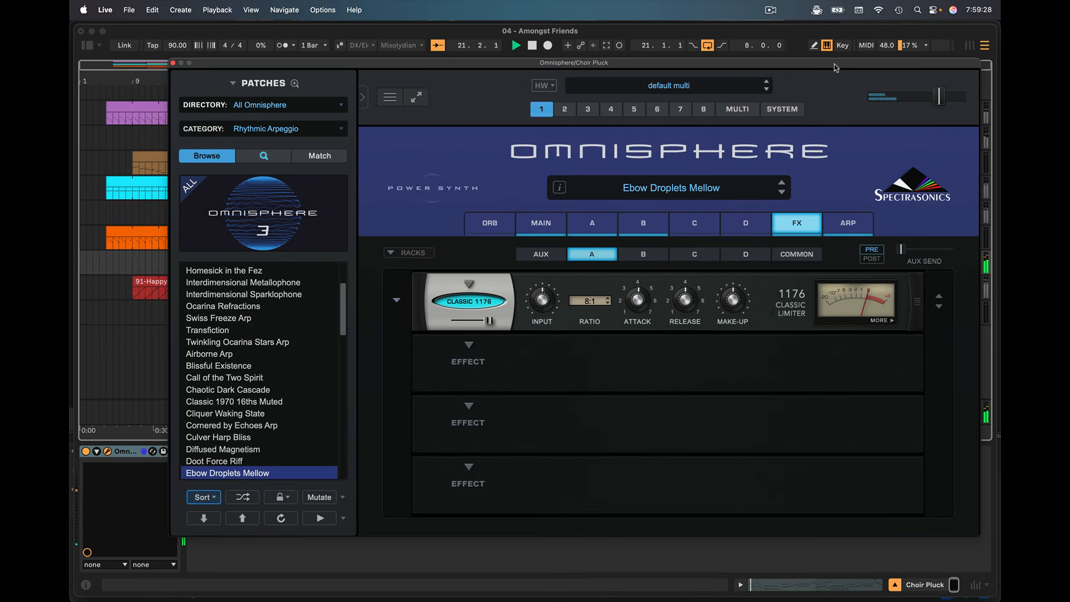
drag(679, 64, 633, 65)
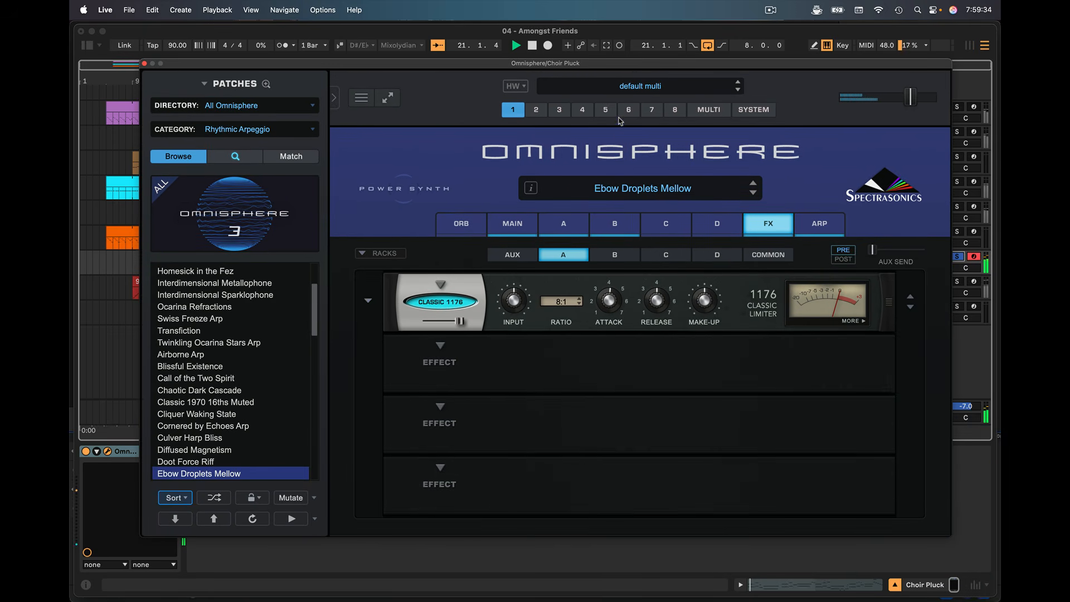
Inspect the pages of layers A and B while listening to the soloed patch
click(574, 222)
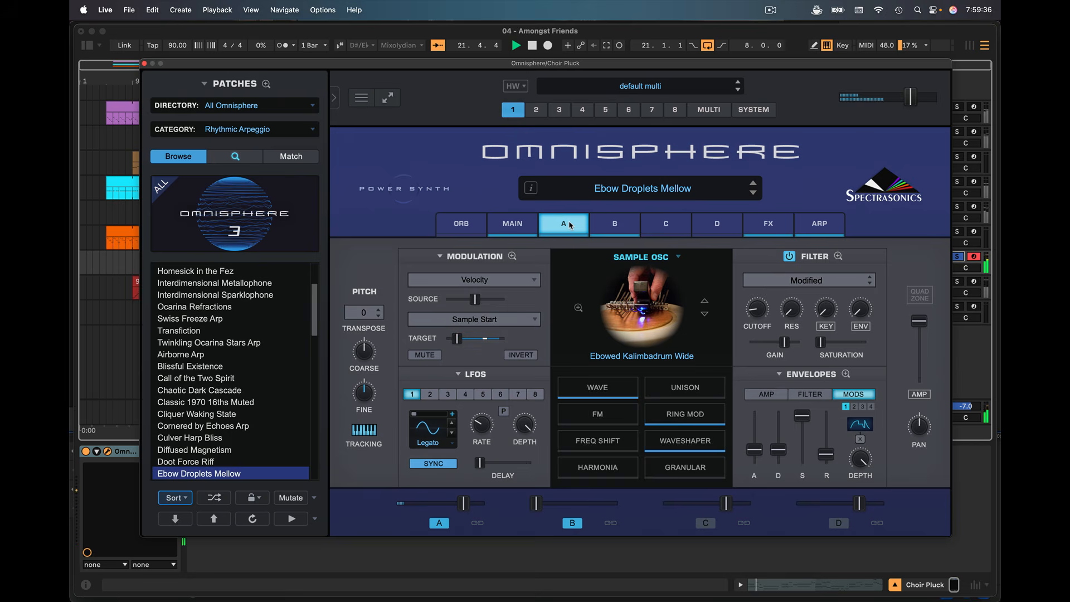
click(619, 225)
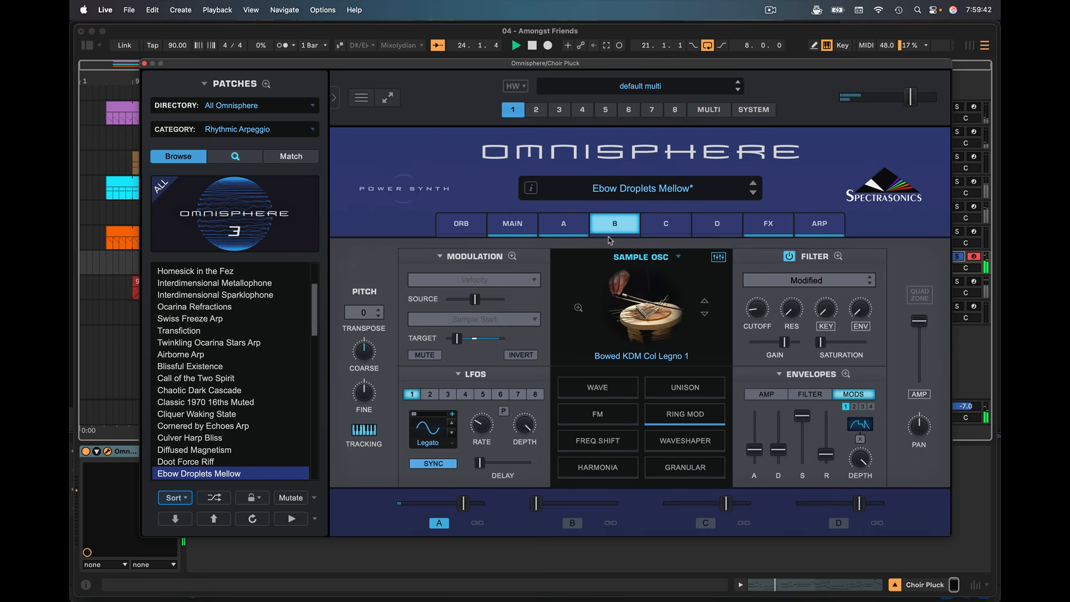
click(565, 236)
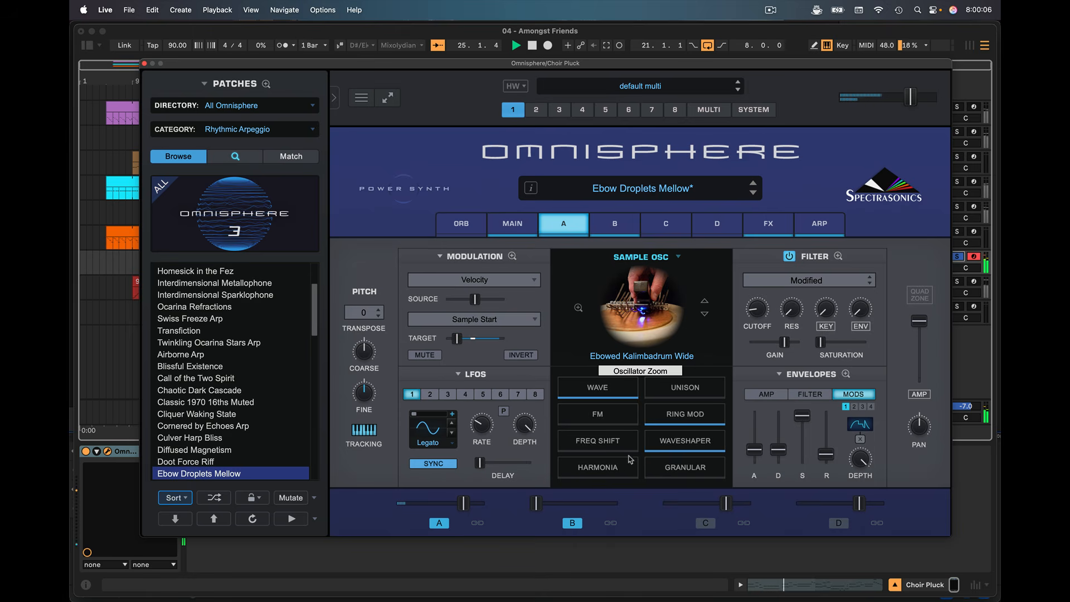
Try Unison on layer A's oscillator with raised depth and a slight fine detune, and switch it back off
click(686, 389)
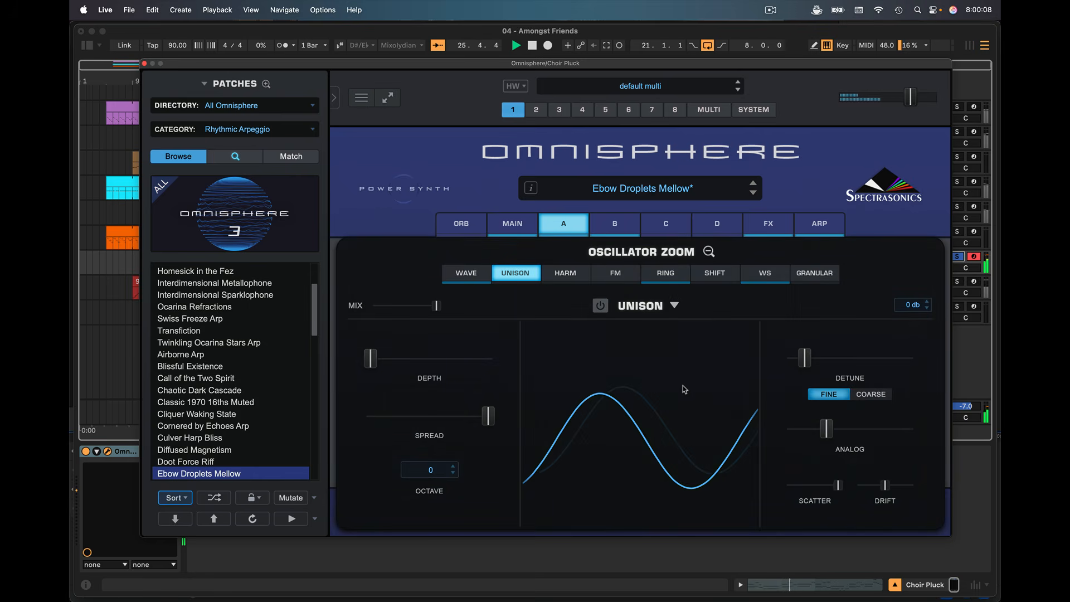
click(600, 308)
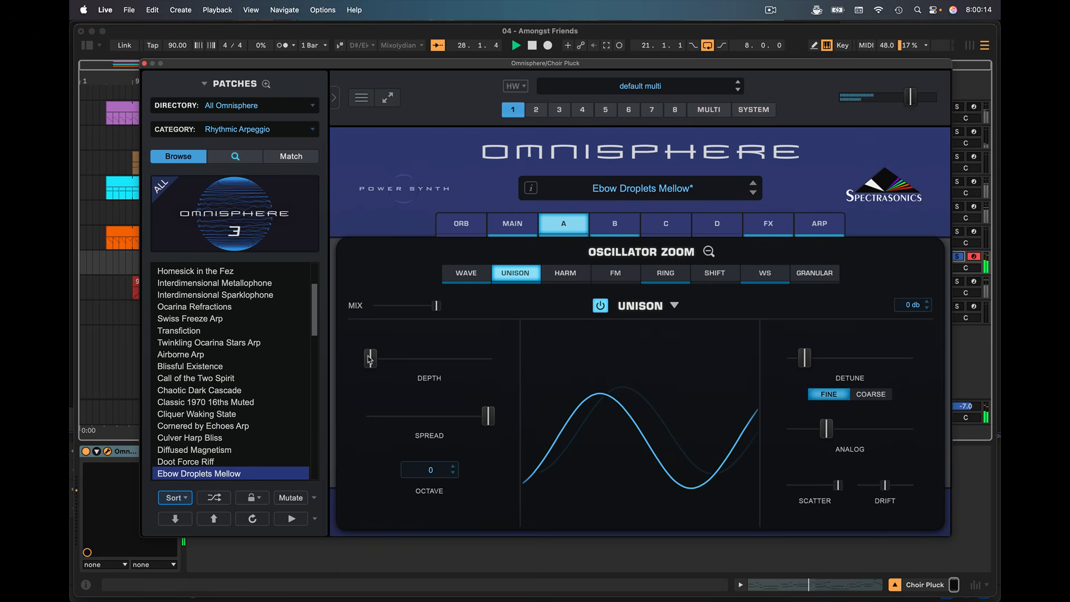
drag(371, 359, 461, 372)
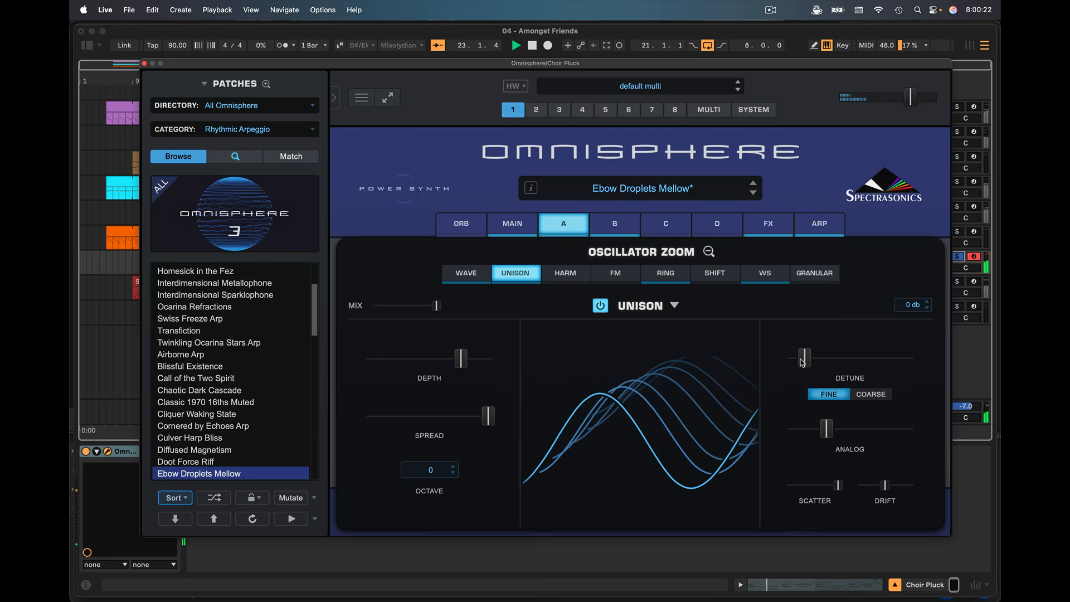
drag(805, 359, 839, 363)
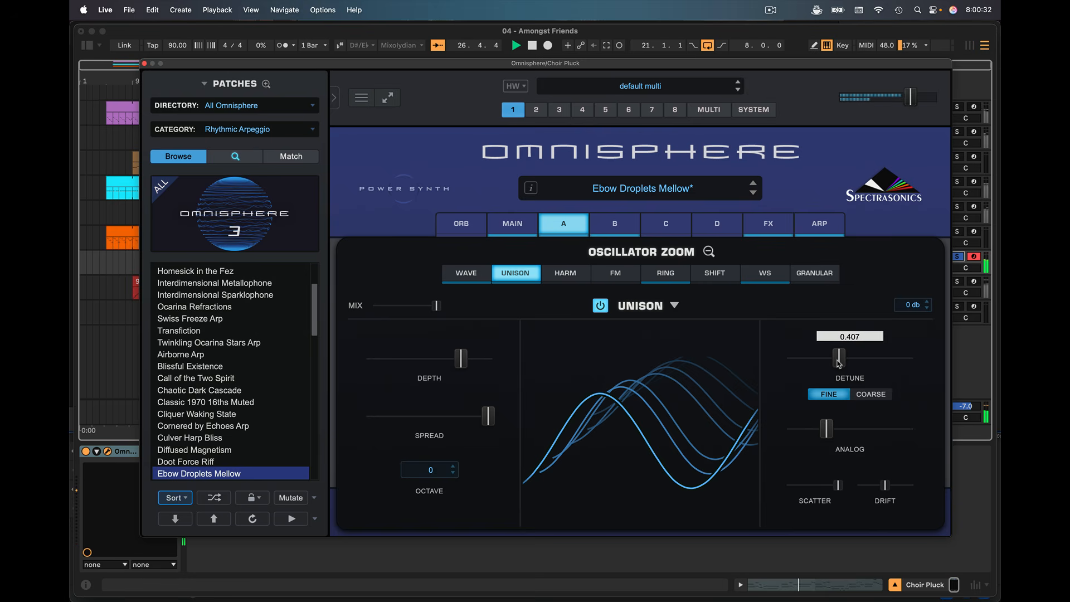
drag(840, 363, 818, 366)
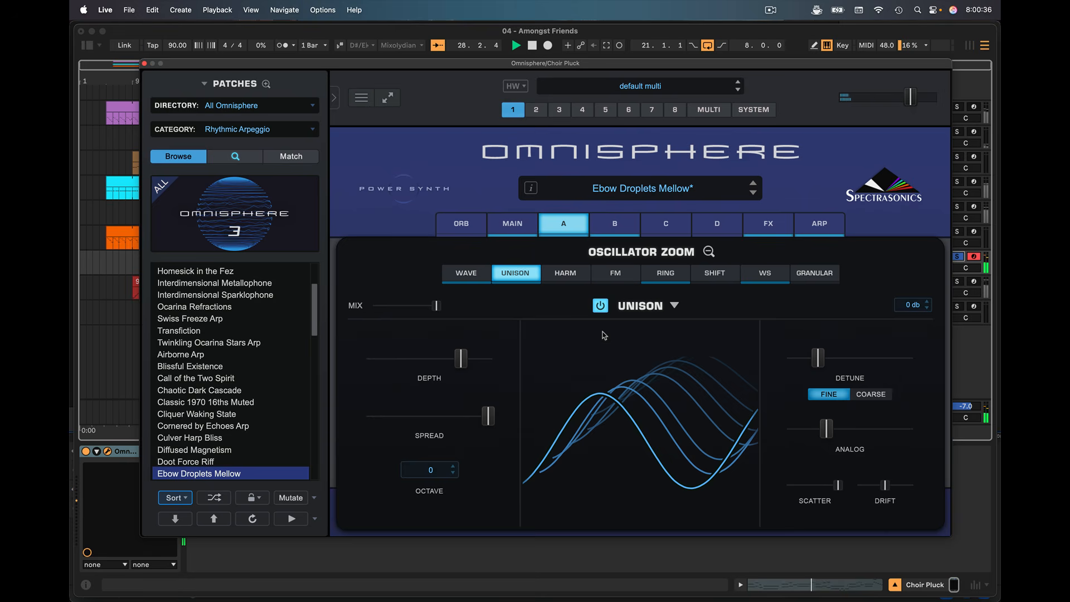
click(600, 305)
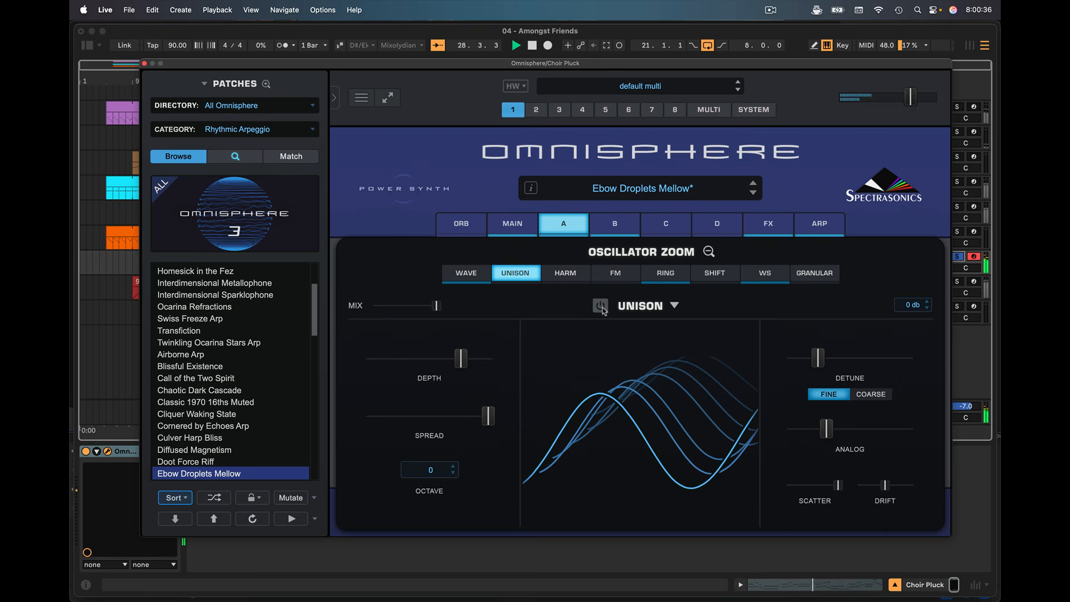
Enable frequency modulation on layer A's oscillator with a sine modulator, raising its frequency above 0.588 and leaving its depth slightly above centre
click(615, 275)
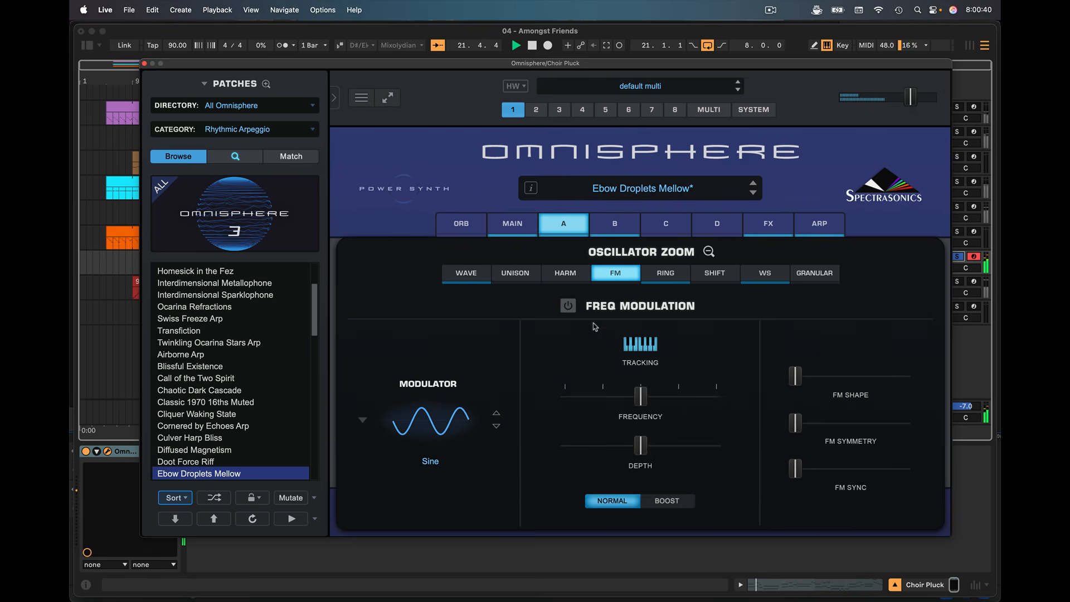
click(569, 308)
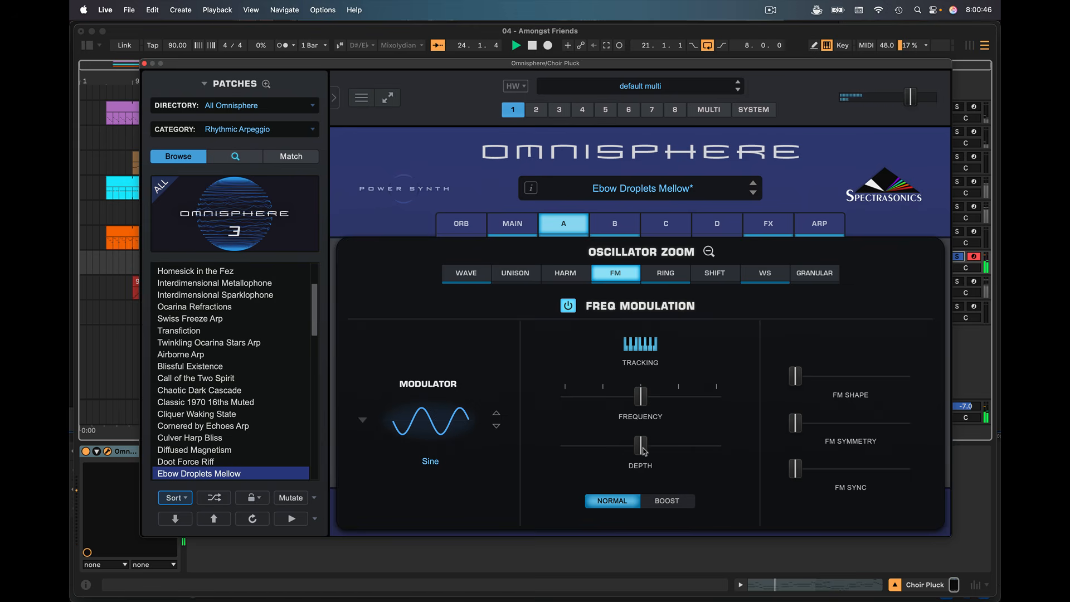
drag(645, 449, 660, 453)
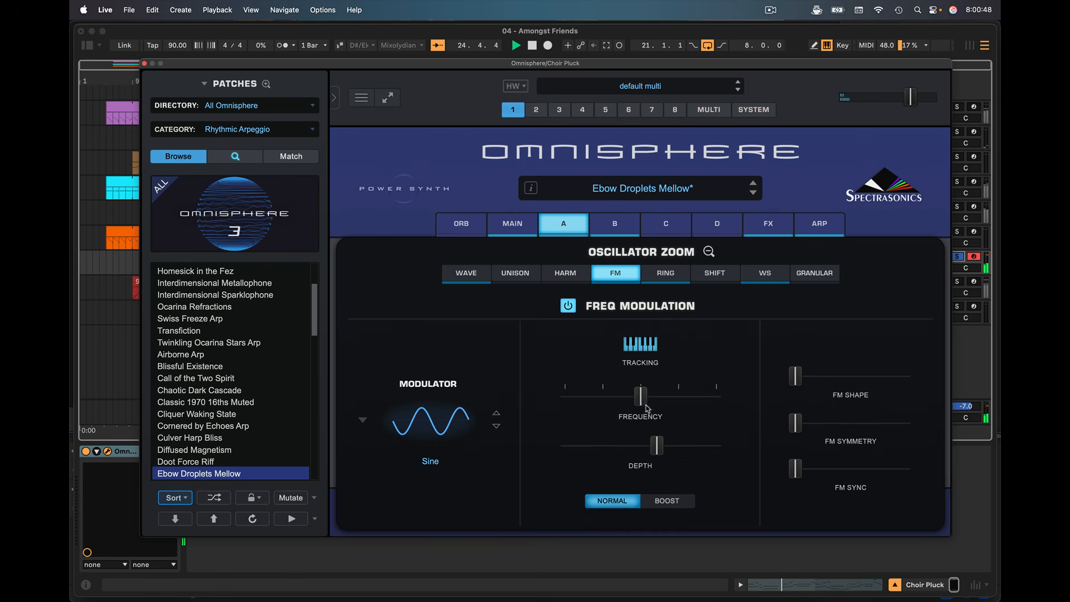
drag(646, 406, 655, 402)
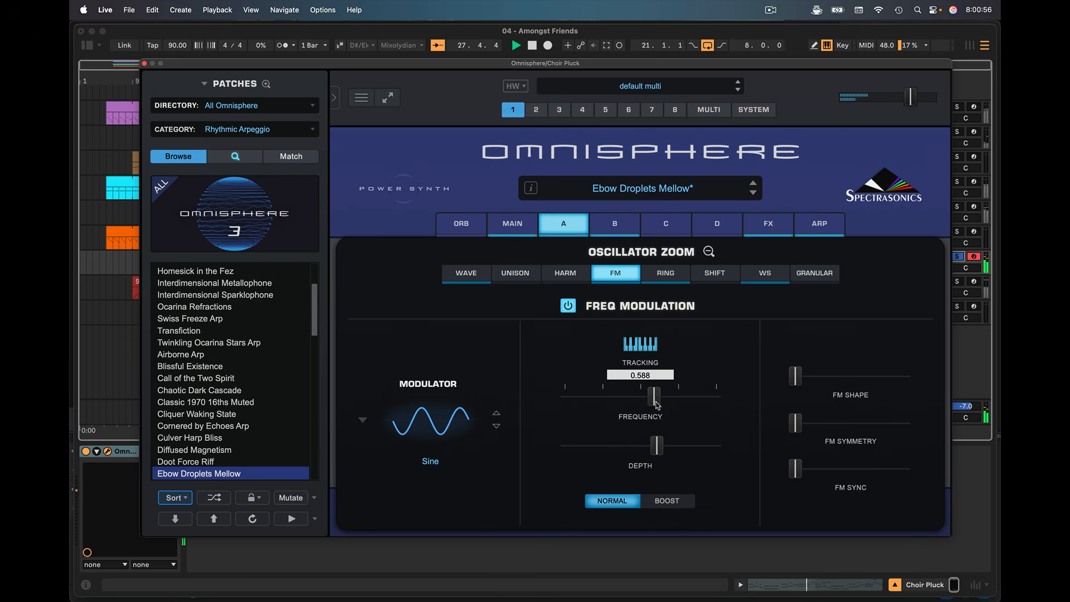
drag(656, 403, 666, 405)
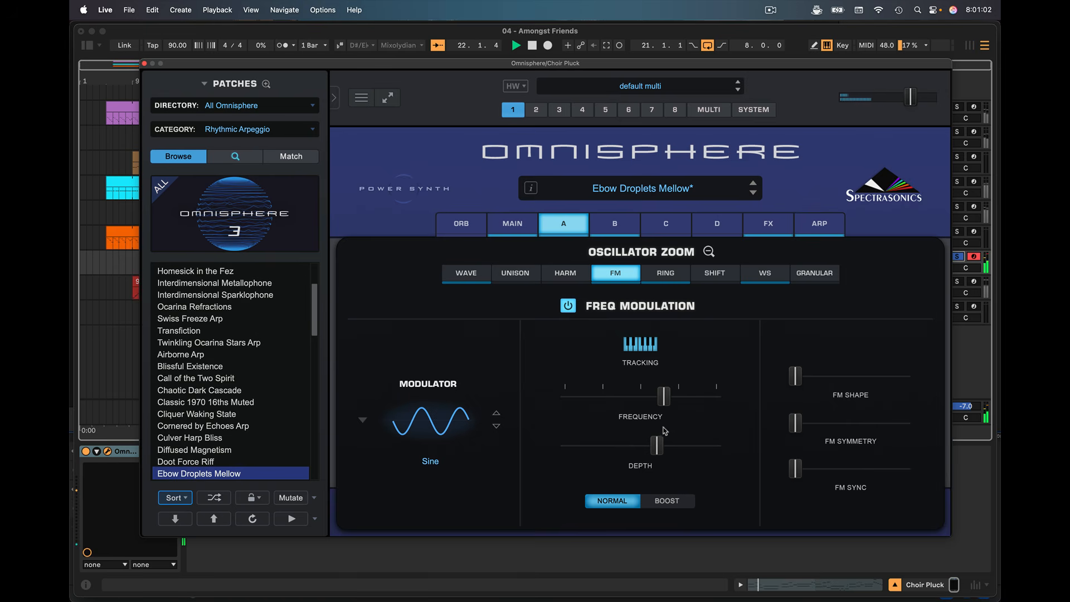
mouse_move(657, 449)
mouse_down()
mouse_move(615, 455)
mouse_move(691, 455)
mouse_move(644, 454)
mouse_up()
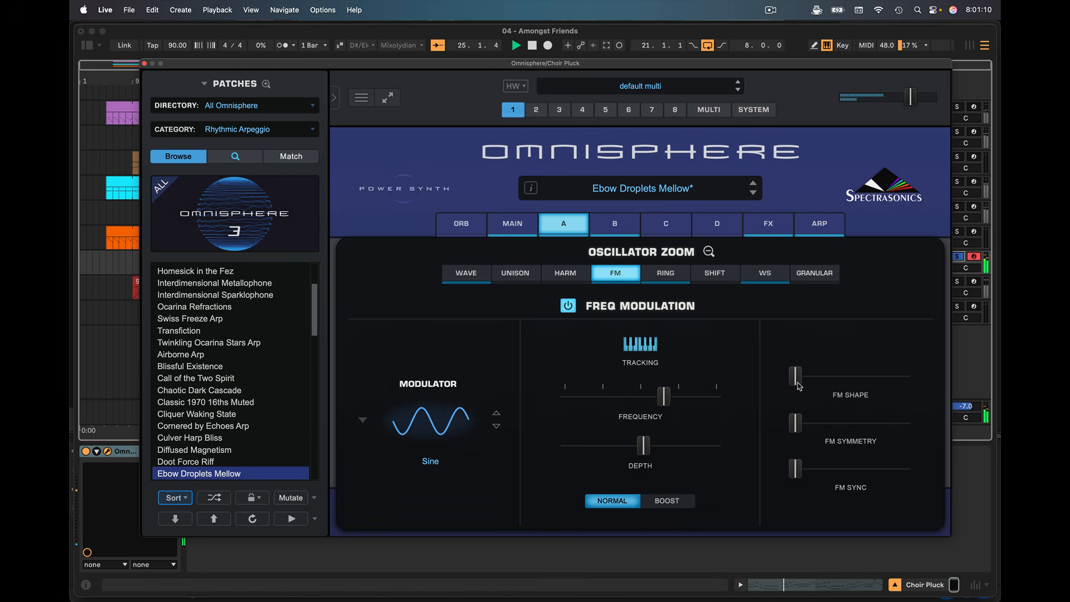
Try the FM shape on layer A's oscillator and switch frequency modulation back off
drag(798, 379, 771, 402)
click(568, 306)
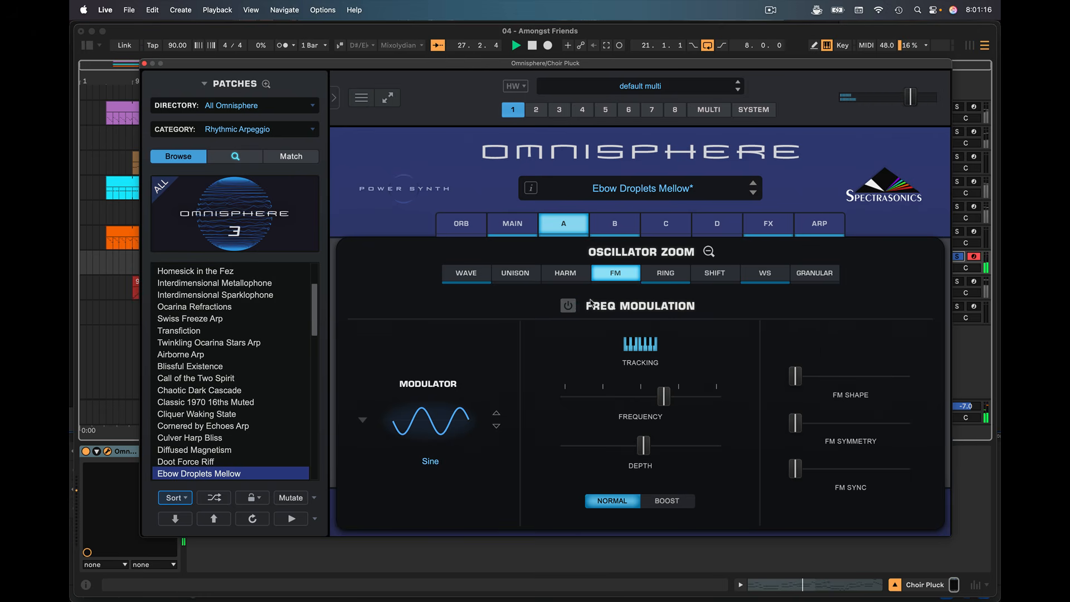
Raise the ring modulation depth on layer A's oscillator beyond 0.157
click(667, 274)
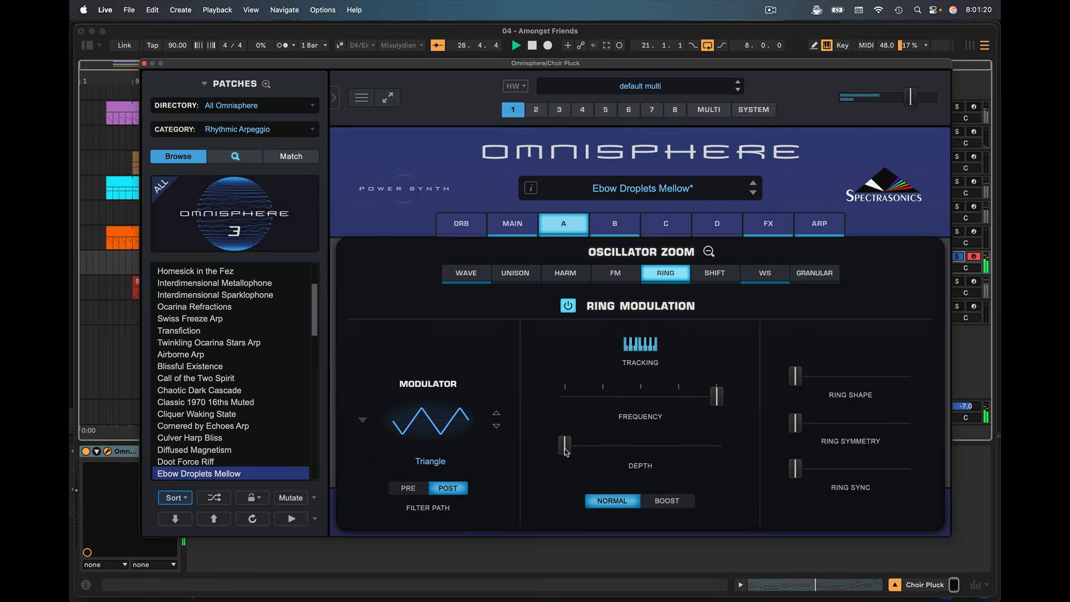
drag(564, 450, 588, 453)
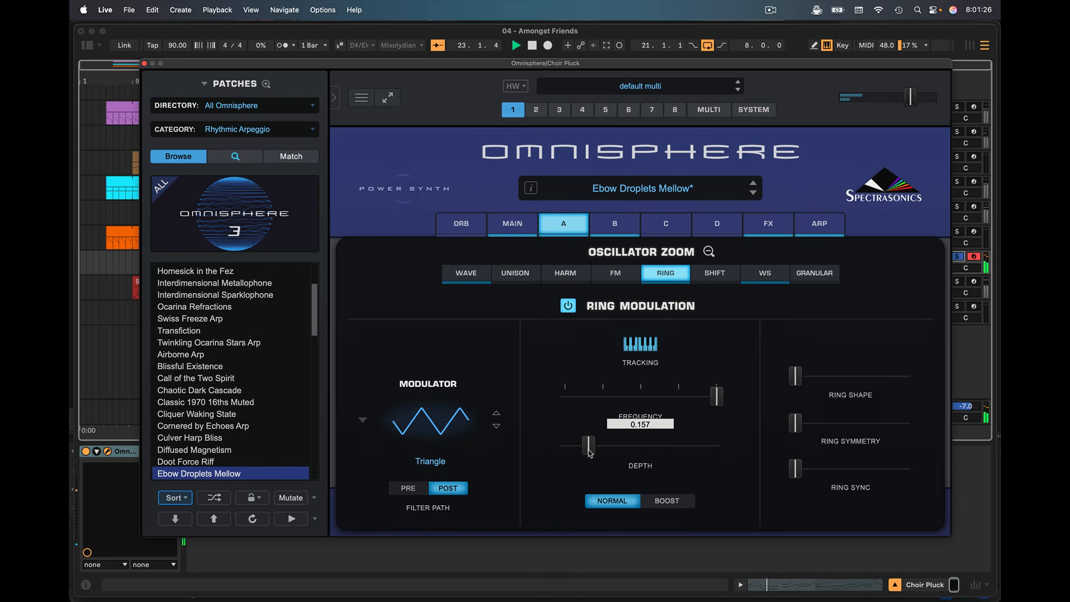
drag(589, 453, 612, 451)
Try different ring symmetry, shape and sync amounts on layer A's ring modulation, and return all three to zero
drag(794, 424, 769, 432)
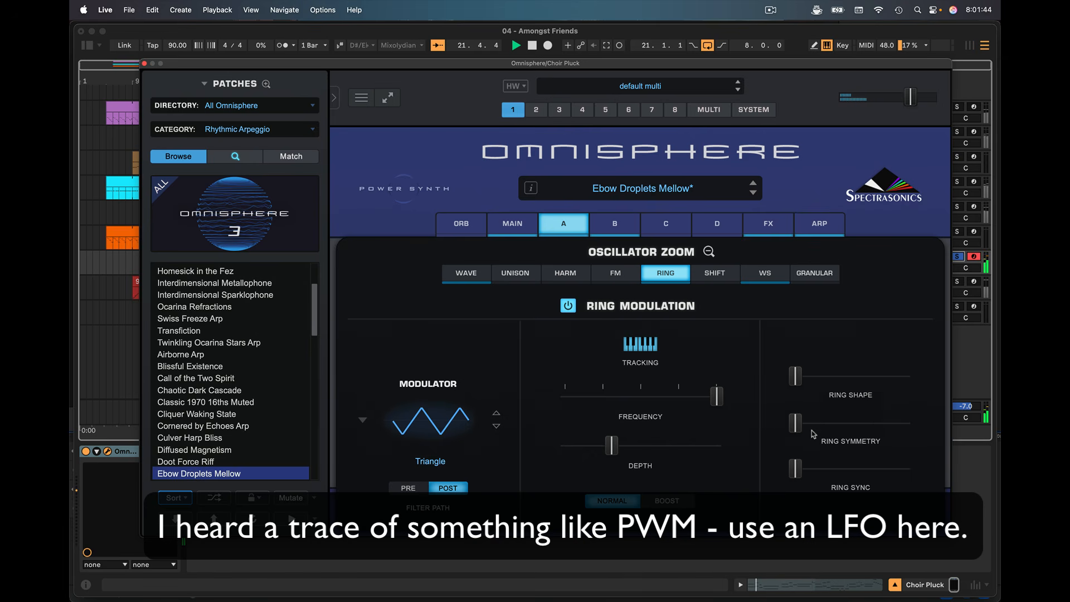
mouse_move(797, 429)
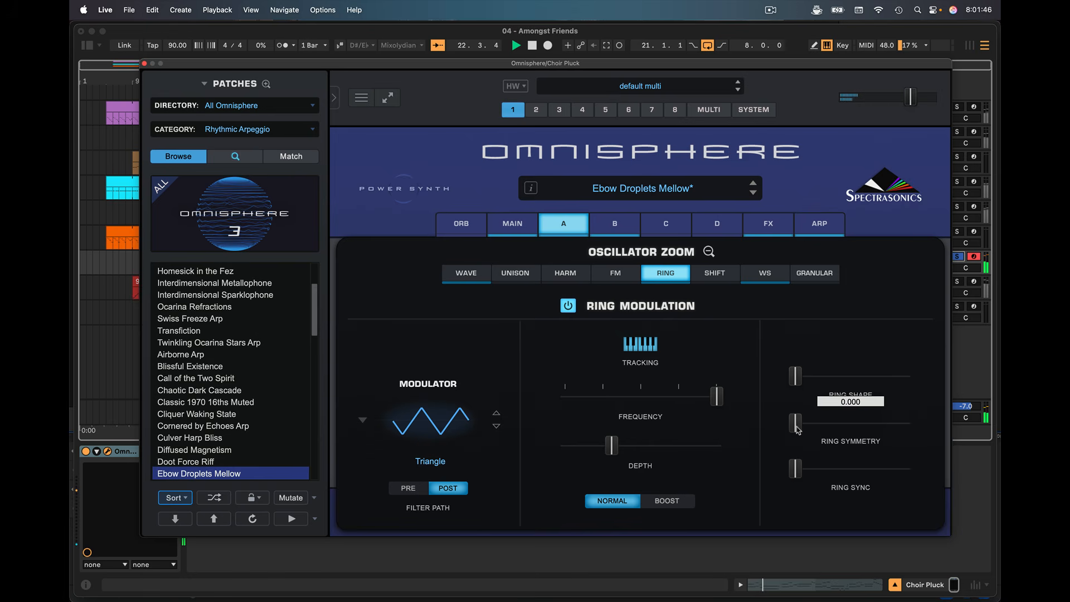
mouse_move(797, 429)
mouse_down()
mouse_move(882, 425)
mouse_move(783, 432)
mouse_up()
drag(795, 378, 871, 377)
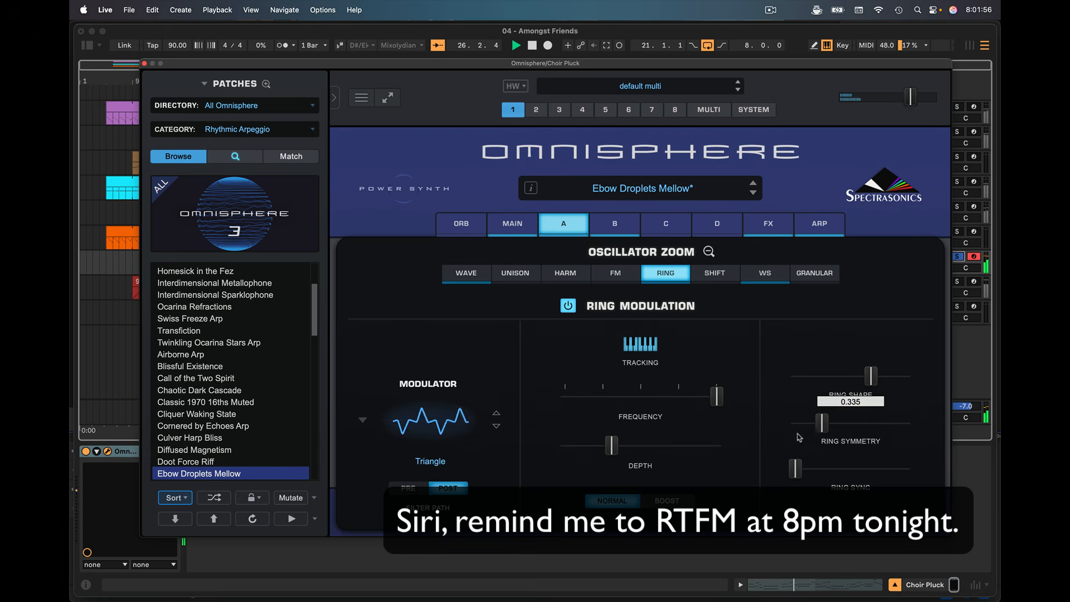
drag(870, 377, 795, 377)
drag(796, 469, 877, 471)
mouse_move(795, 424)
mouse_down()
mouse_move(846, 425)
mouse_move(796, 424)
mouse_up()
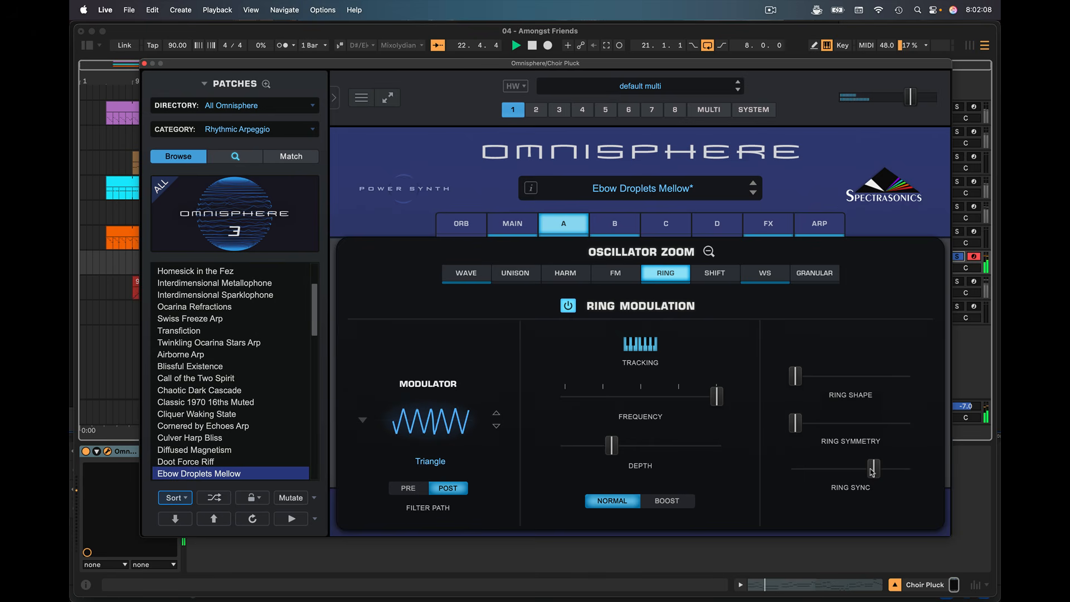
drag(874, 469, 737, 474)
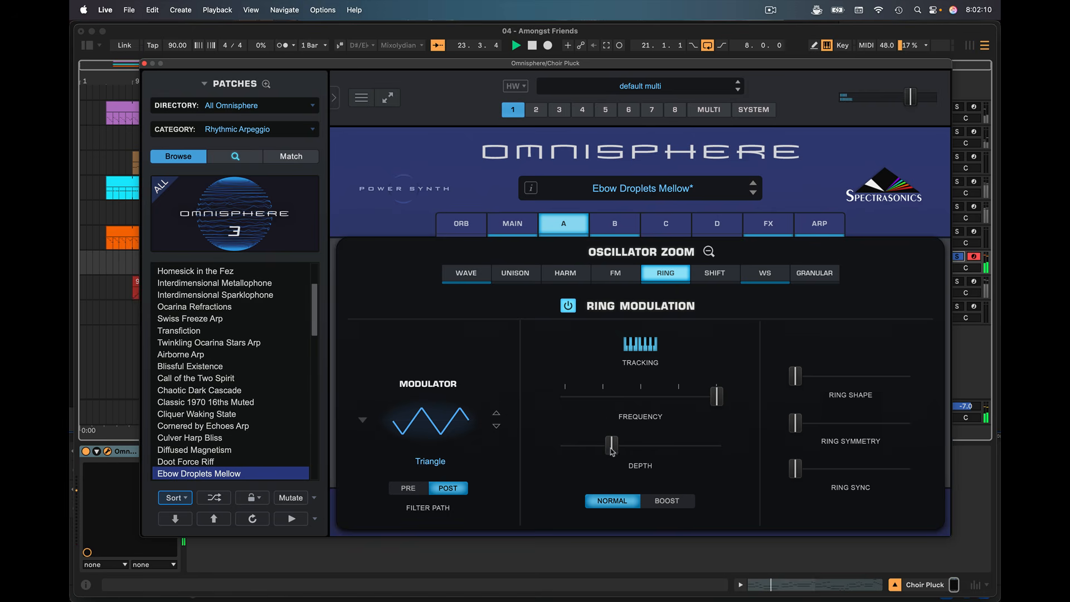
Drop layer A's ring modulation depth to zero for comparison, and set it to 0.502
drag(612, 446, 539, 450)
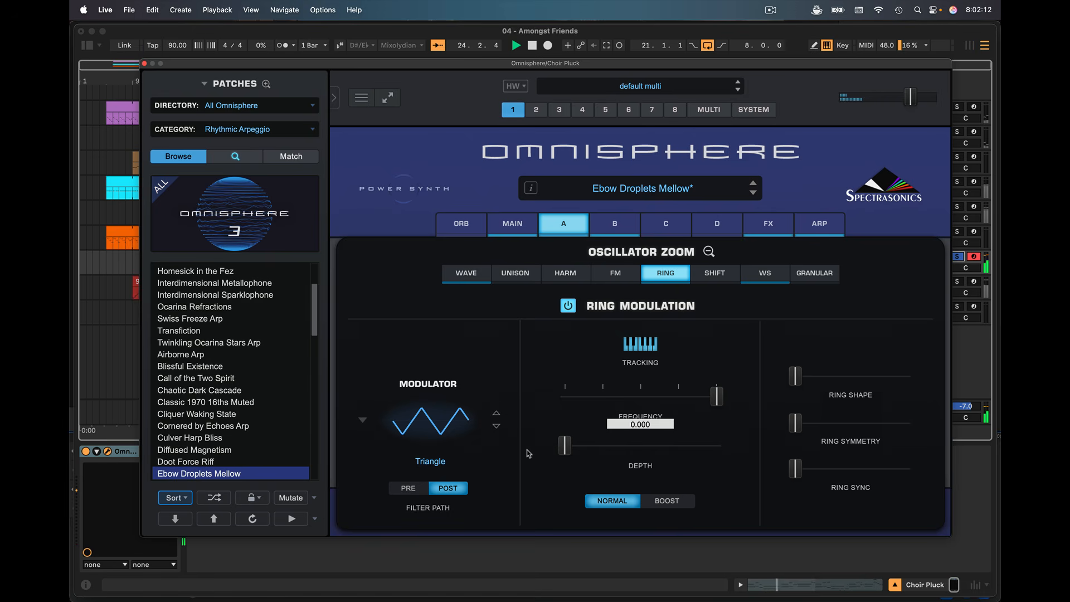
drag(565, 446, 641, 445)
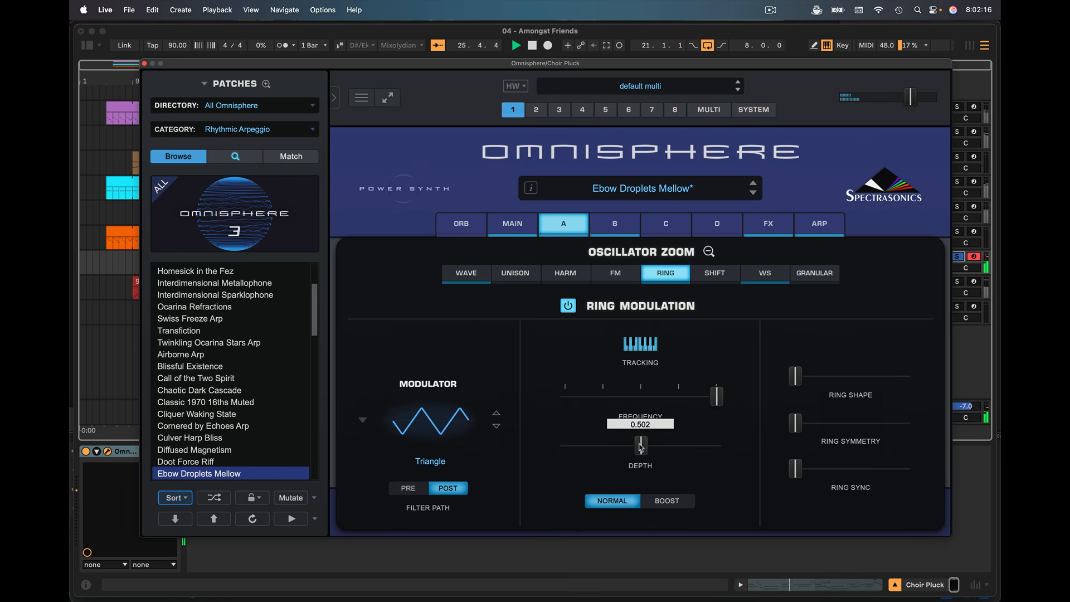
Close the synth window, unsolo the Choir Pluck track and listen to the loop with the other tracks
click(144, 63)
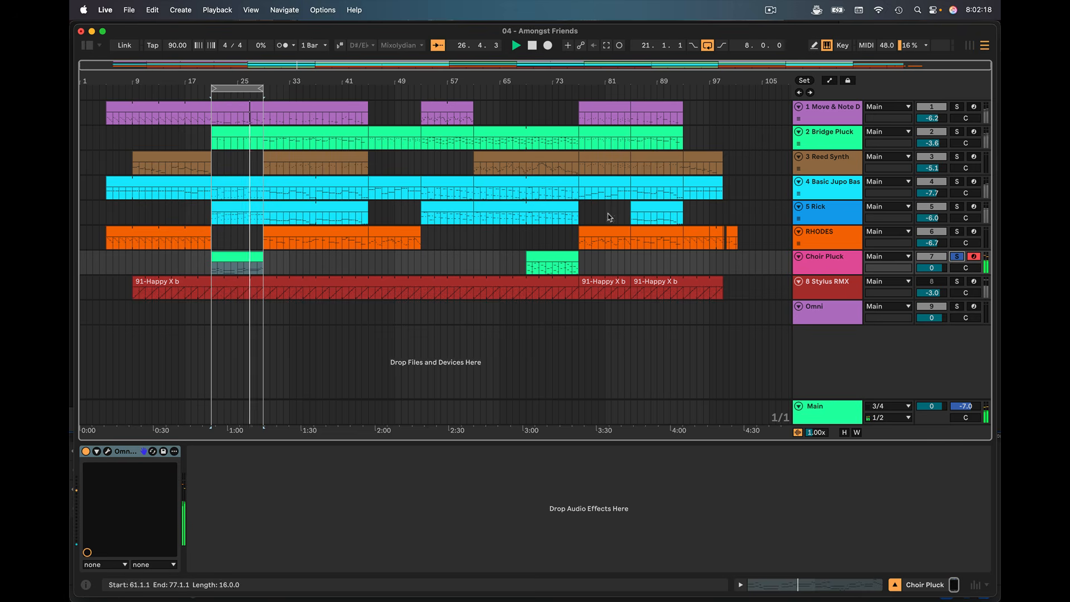
click(957, 258)
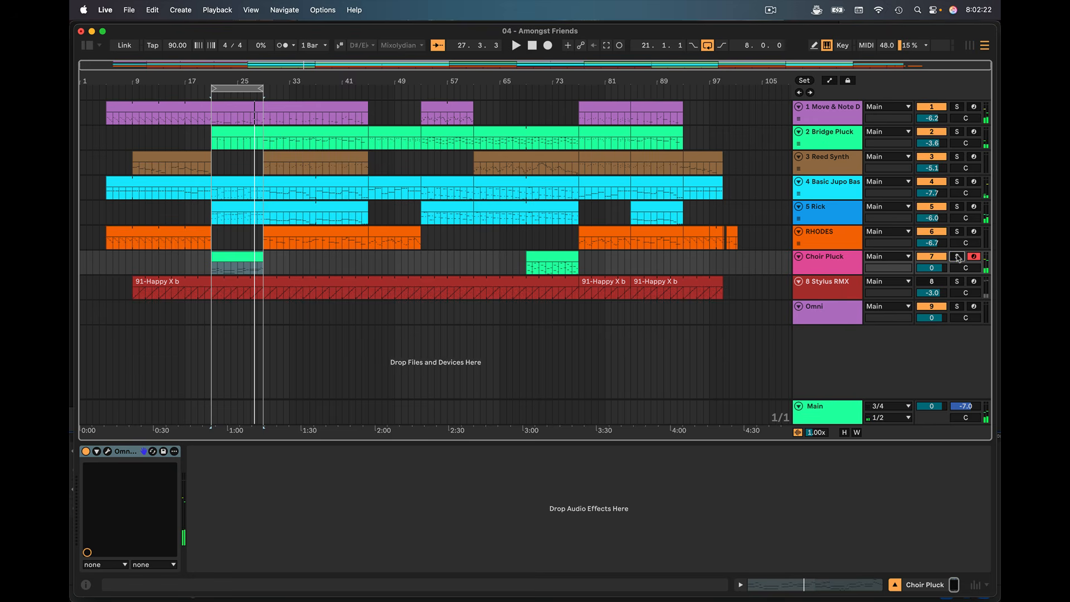
key(space)
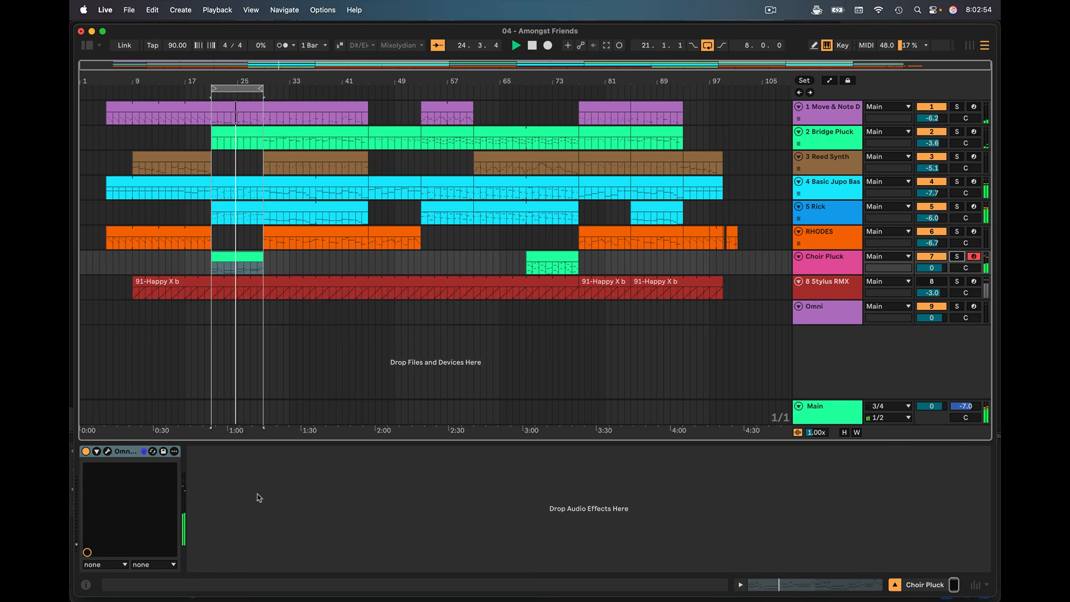
key(space)
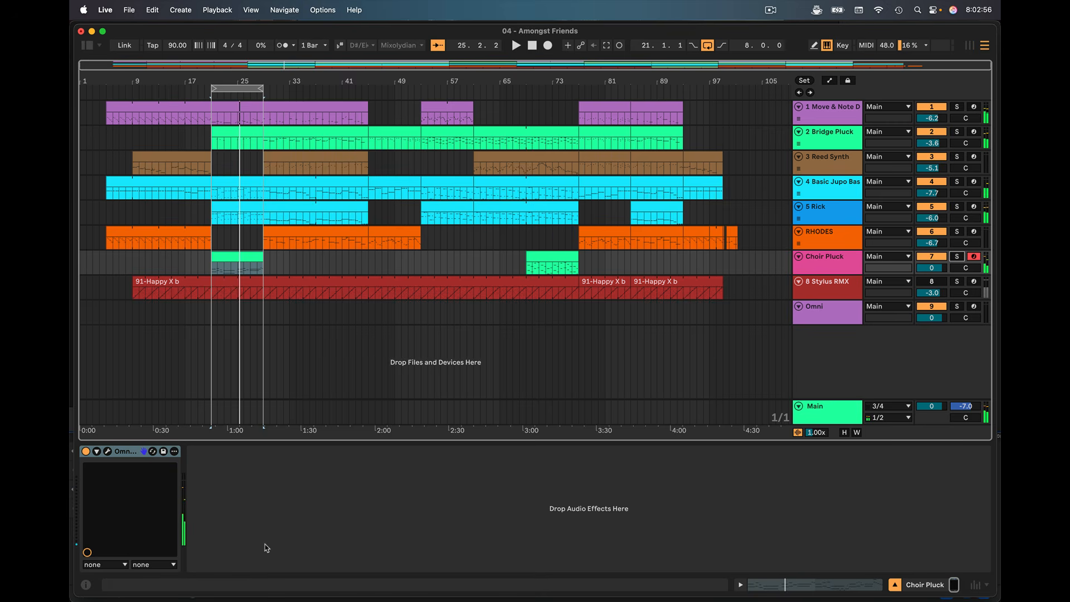
Turn the Stylus RMX track back on and replay the loop with the drums in the mix
click(930, 283)
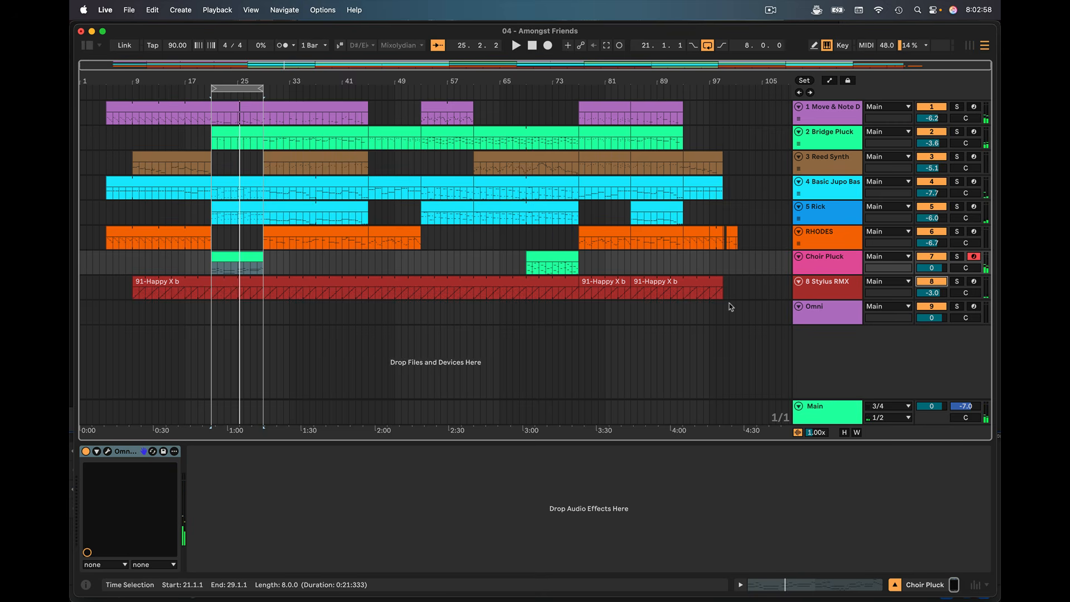
key(space)
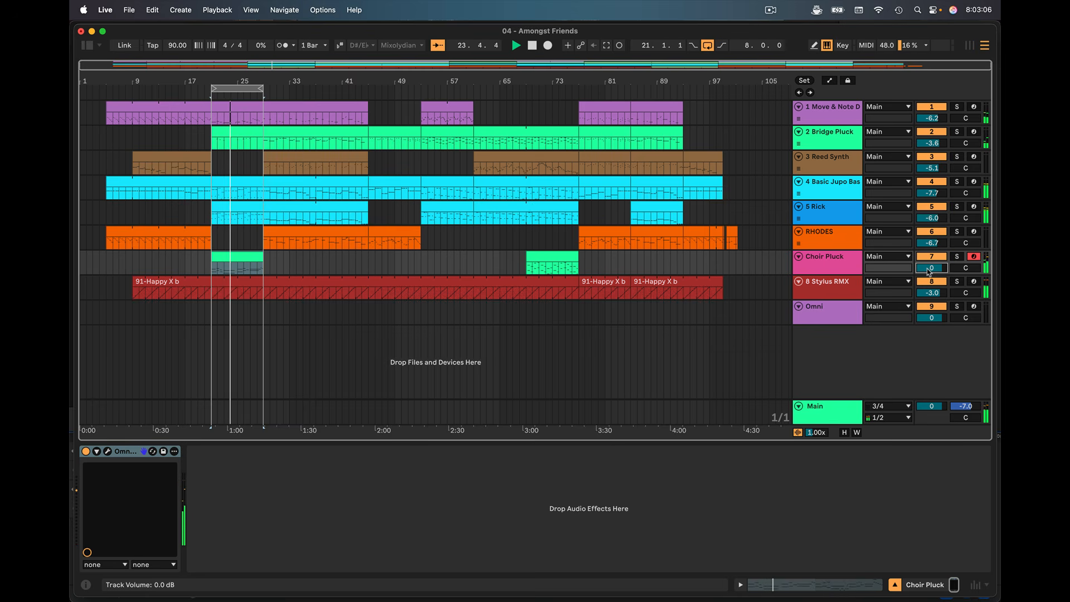
key(space)
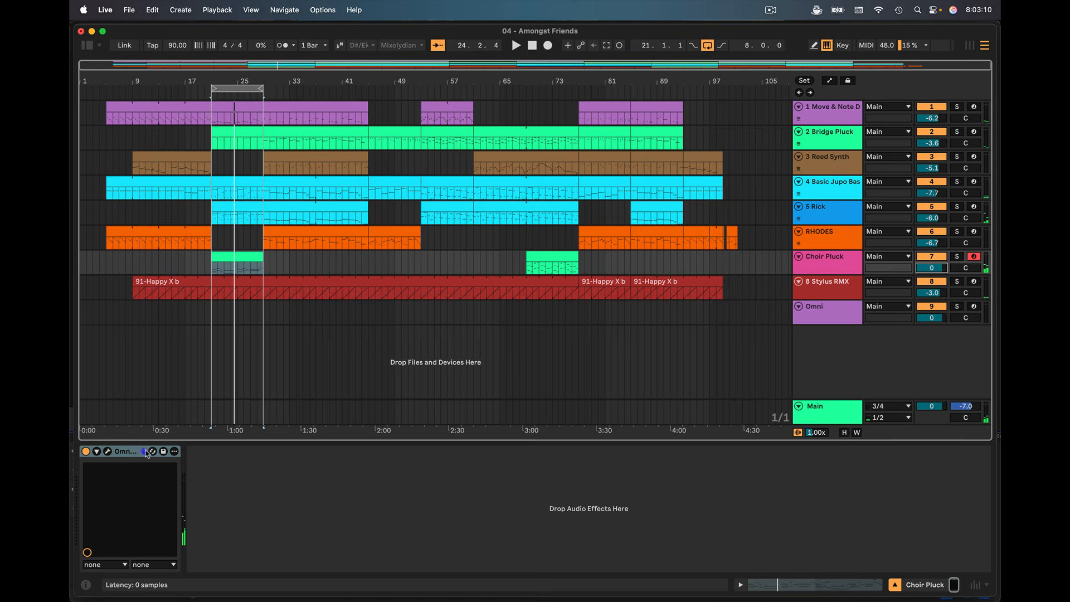
Reopen Omnisphere on the Choir Pluck track and set the arpeggiator's clock division to 1/32
click(126, 454)
click(108, 452)
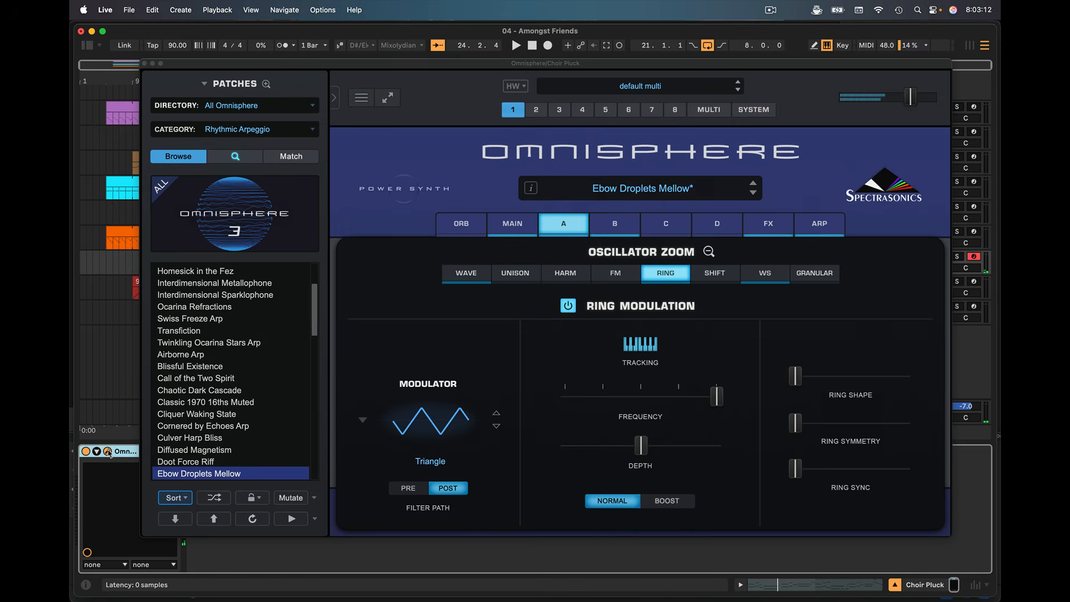
click(823, 226)
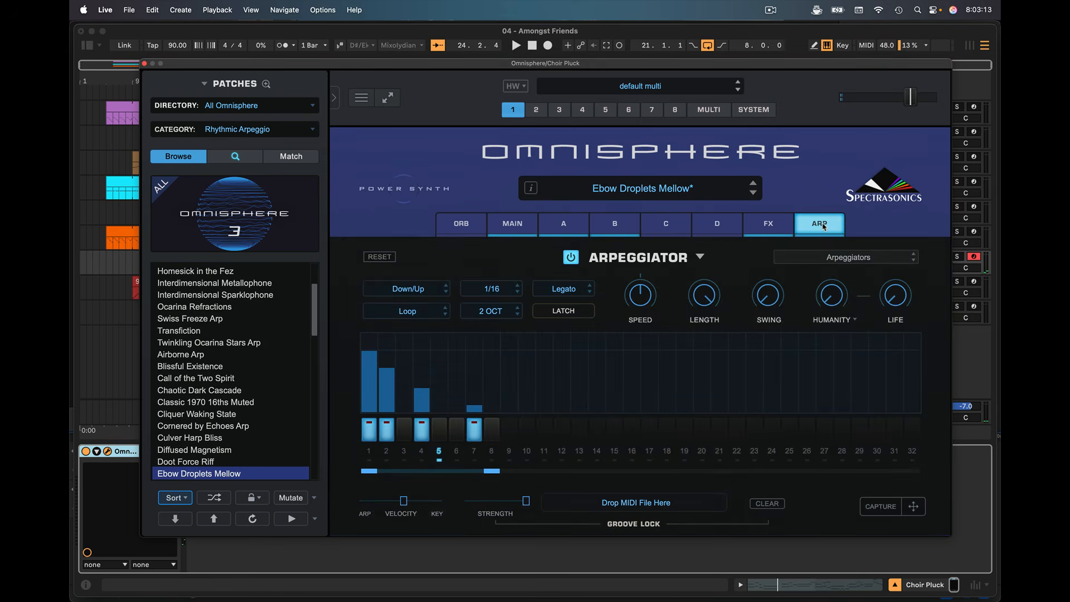
click(487, 290)
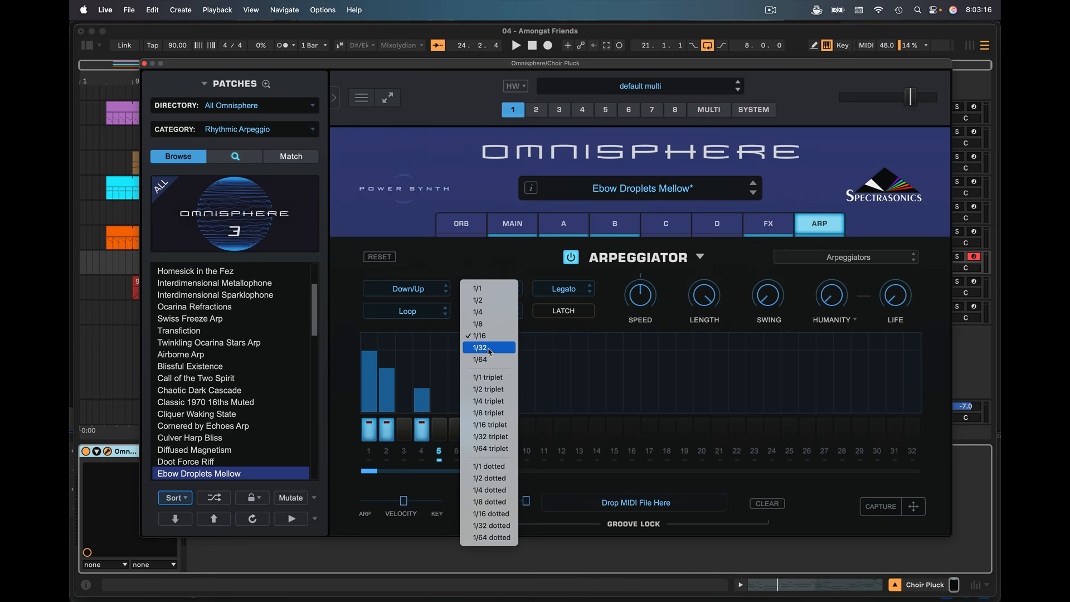
click(489, 348)
Listen to the 1/32 arpeggio in the full mix, check the patch's main page and close the synth window
key(space)
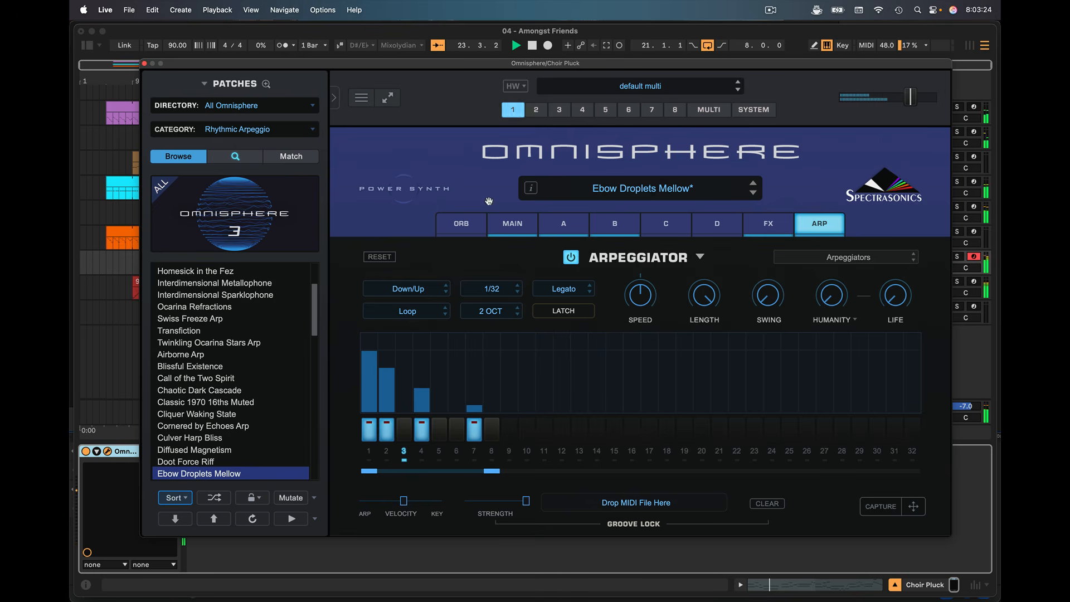
click(510, 228)
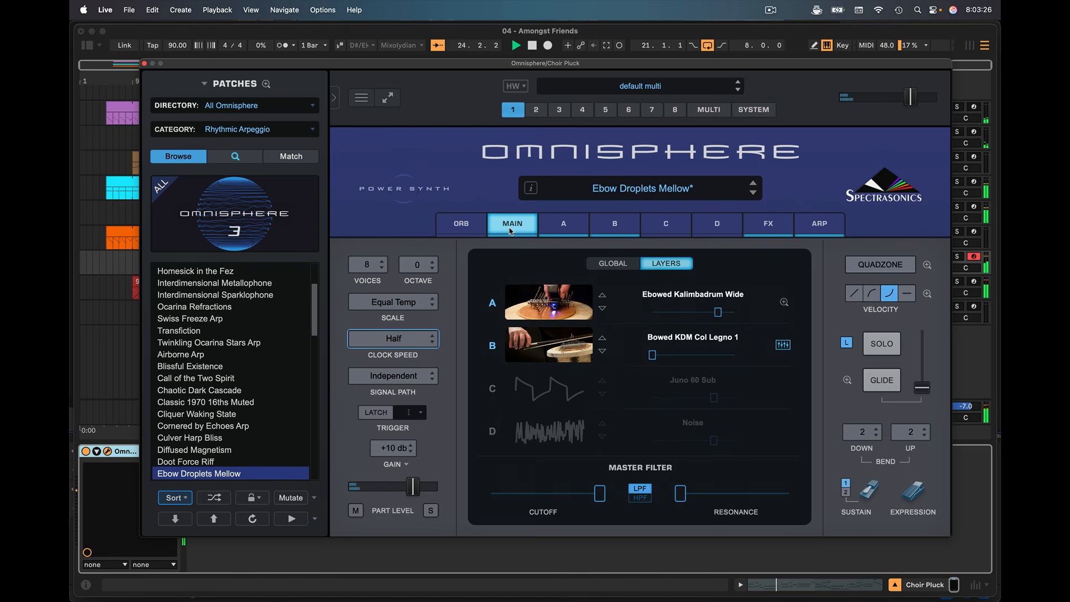
key(space)
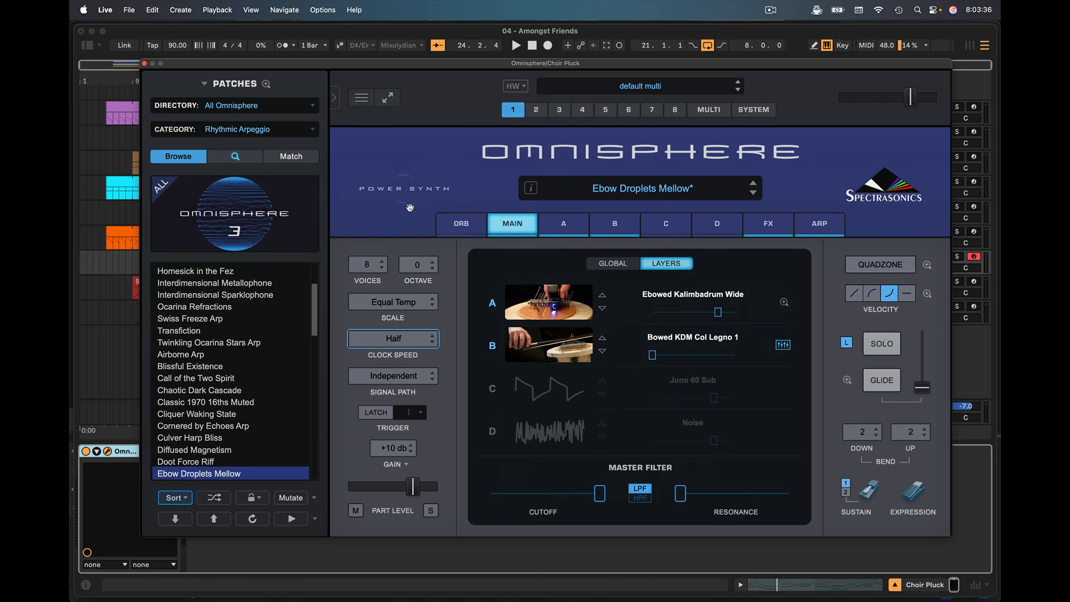
key(space)
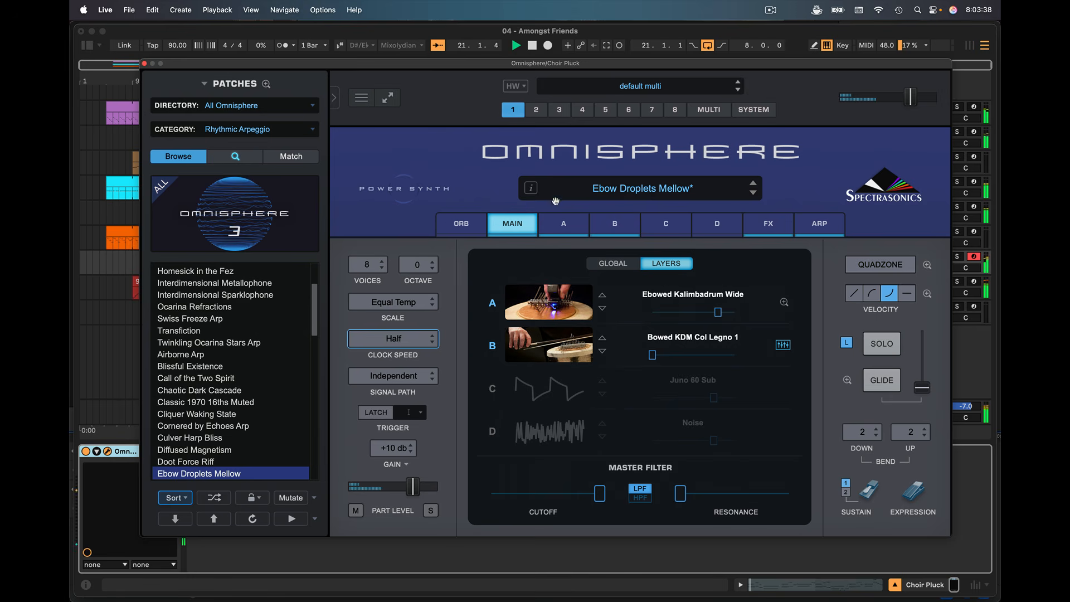
click(144, 64)
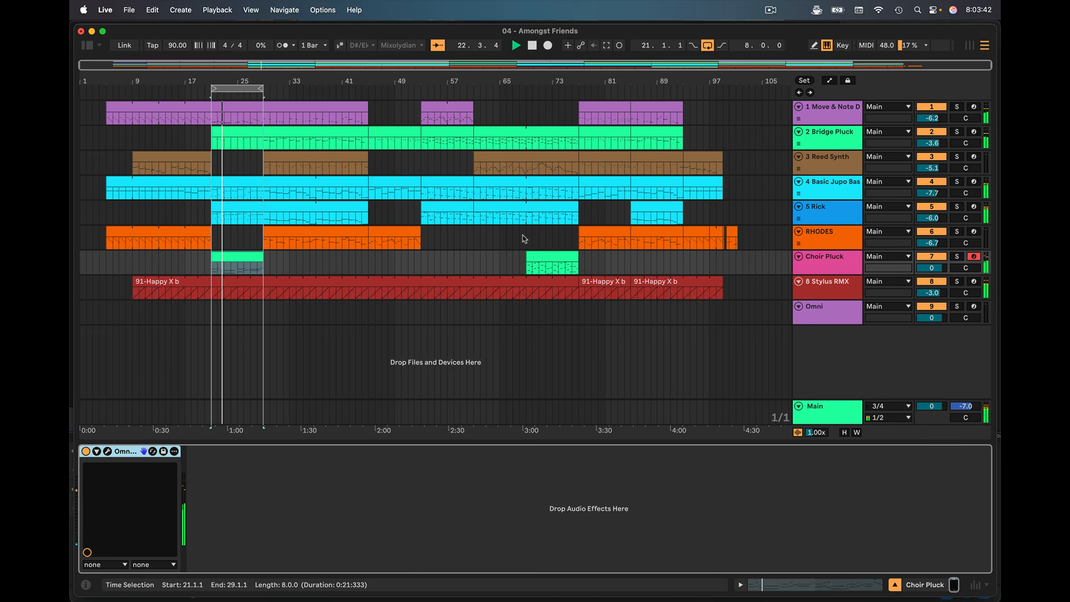
key(space)
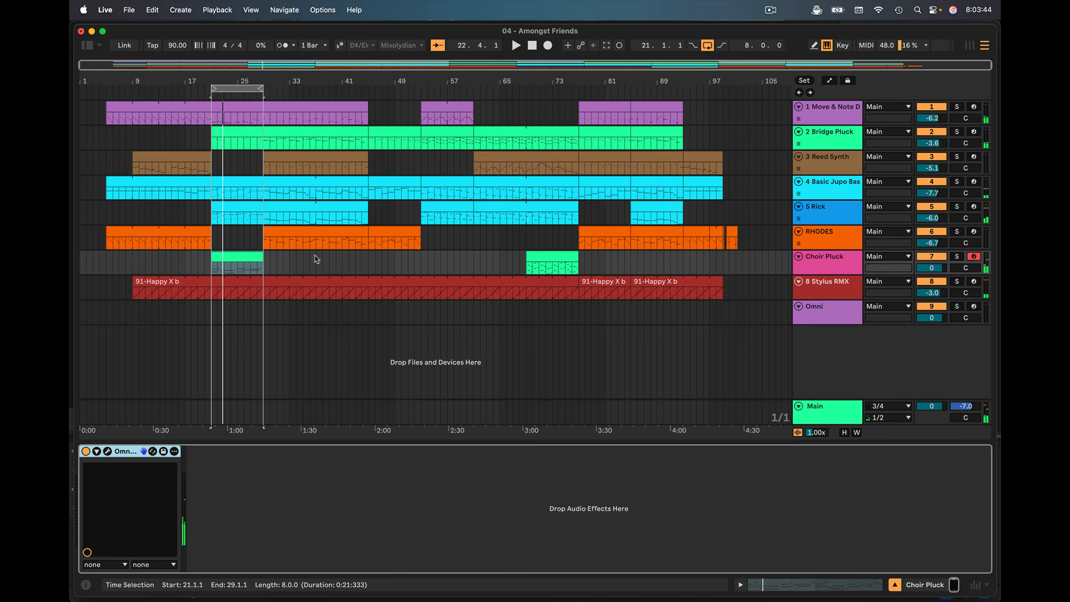
Loop the second Choir Pluck clip, from bar 69 to bar 77, and play it with the track soloed
click(560, 265)
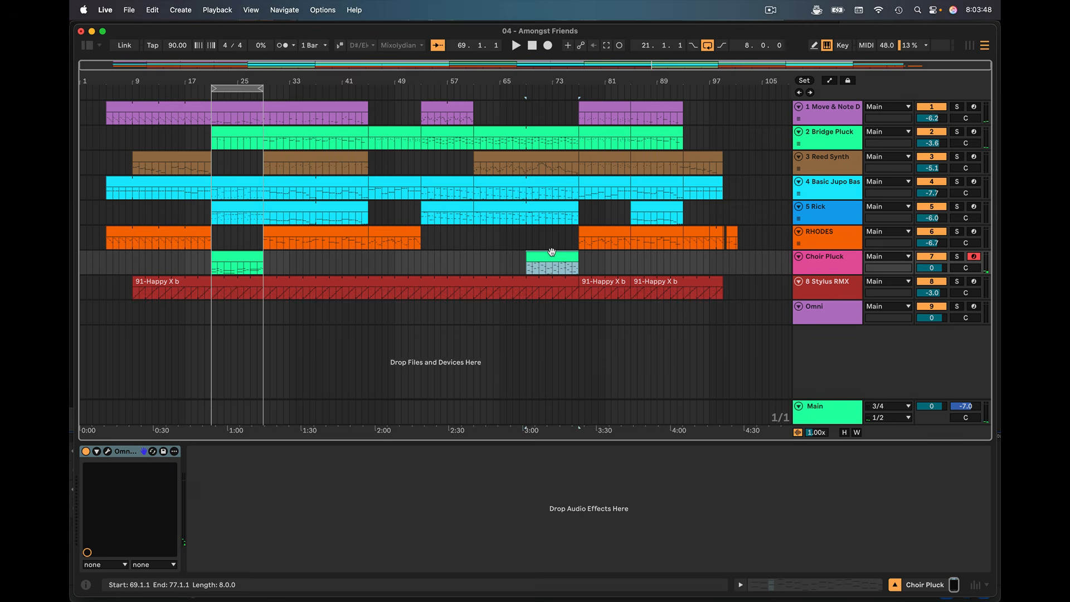
key(super+l)
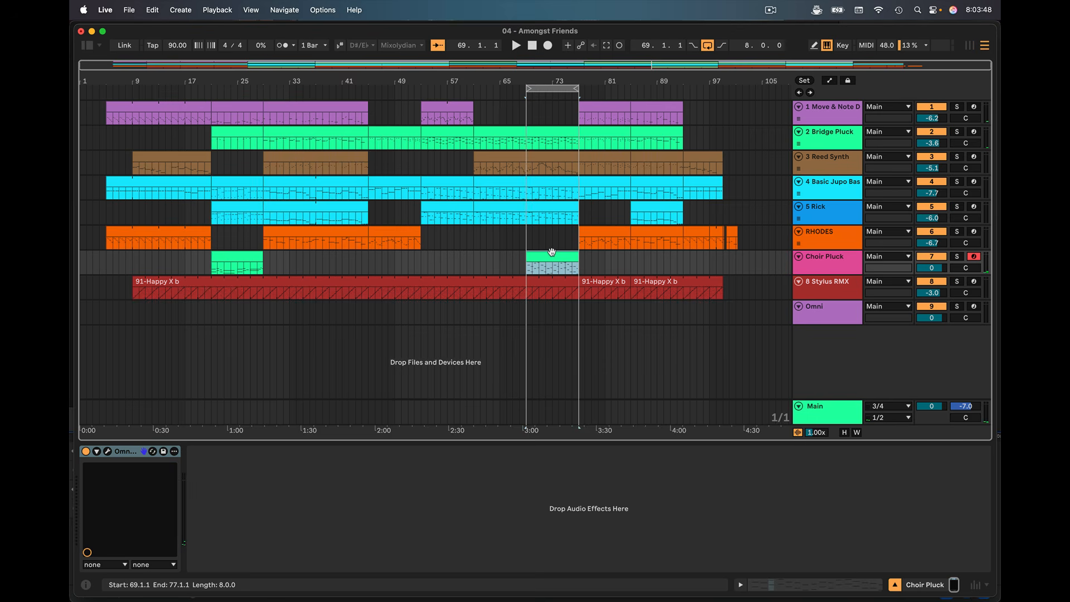
click(955, 261)
key(space)
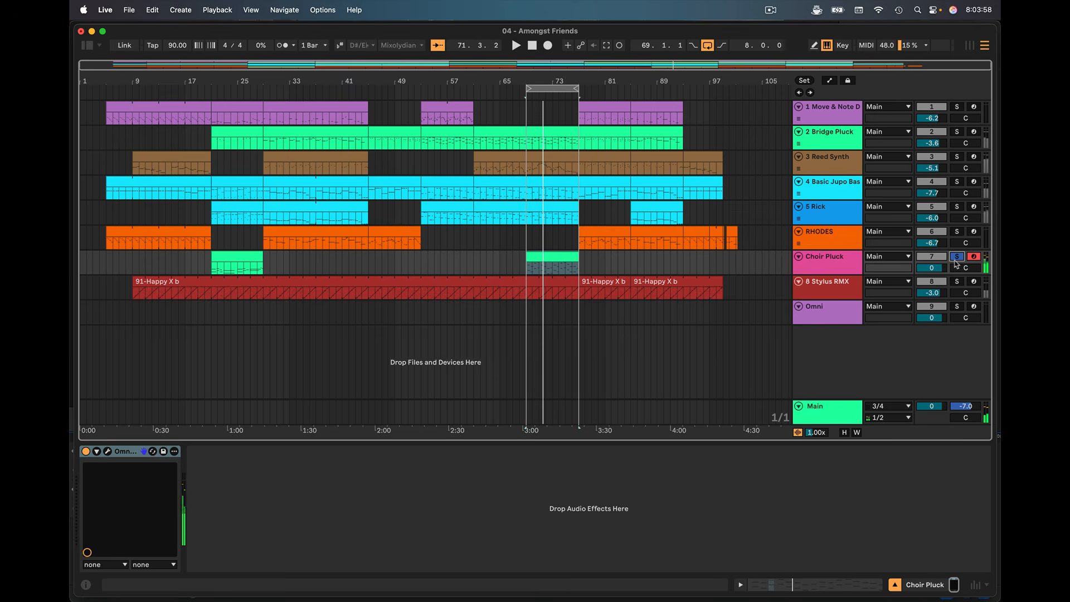
Unsolo the Choir Pluck track and play the bar 69 to 77 loop in the full mix
click(958, 257)
key(space)
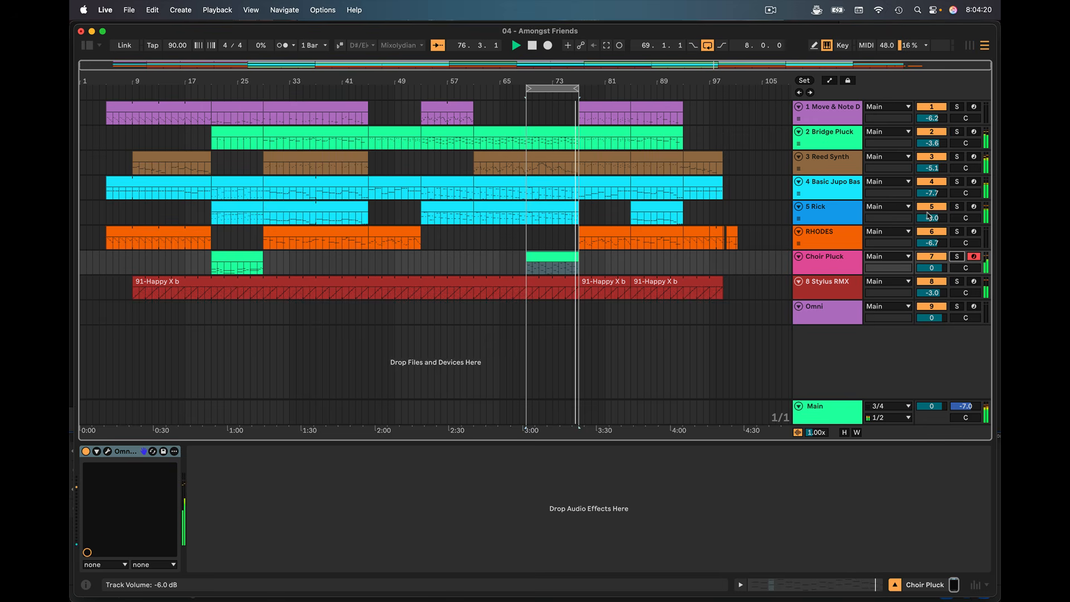
key(space)
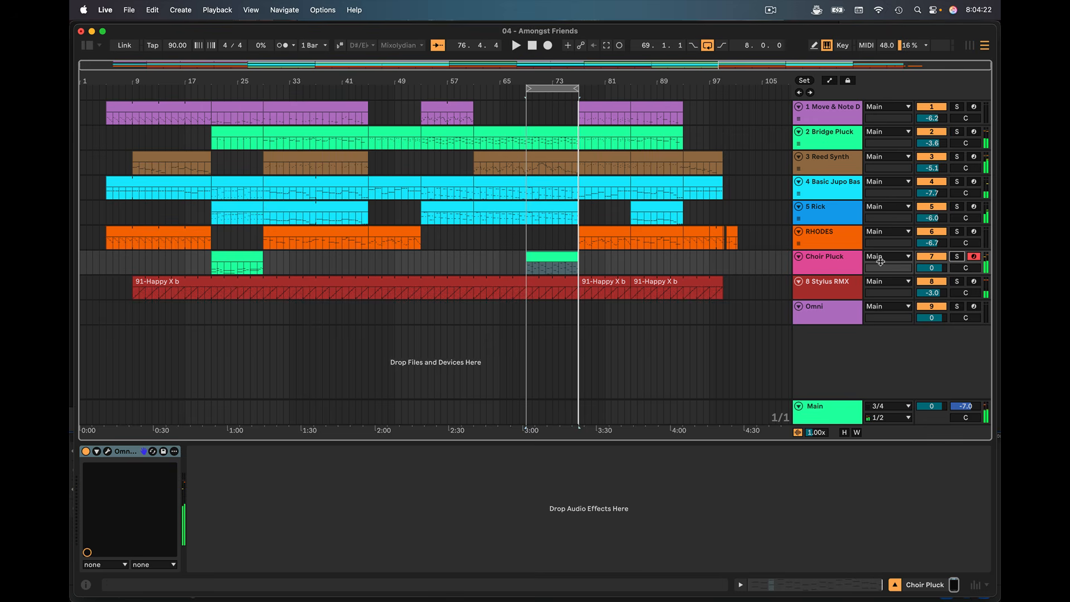
Compare the MIDI notes of the two Choir Pluck clips in the note editor, and return to the device view
click(546, 260)
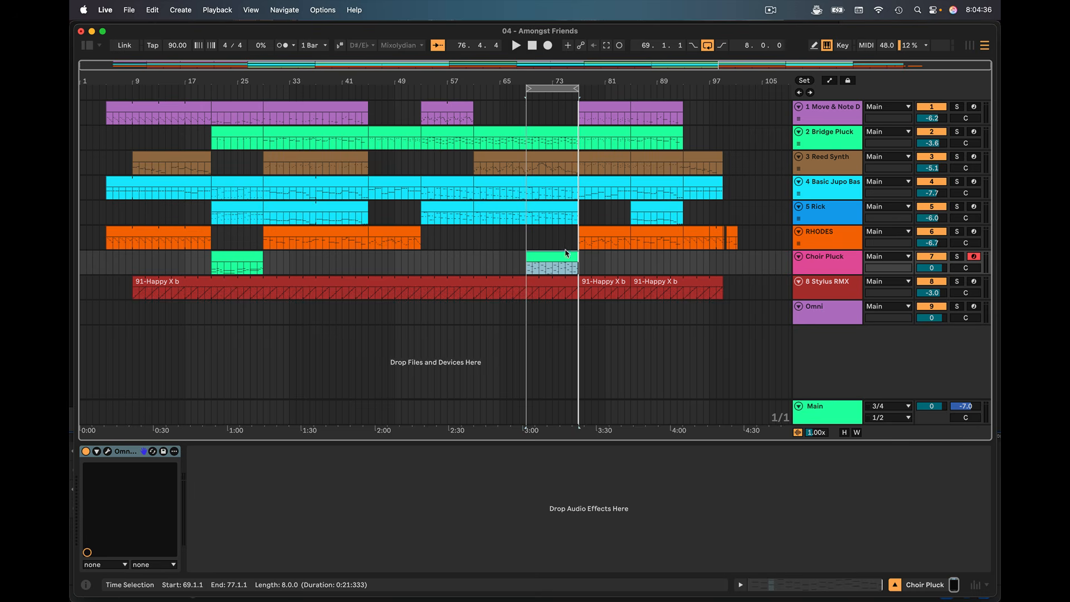
click(243, 258)
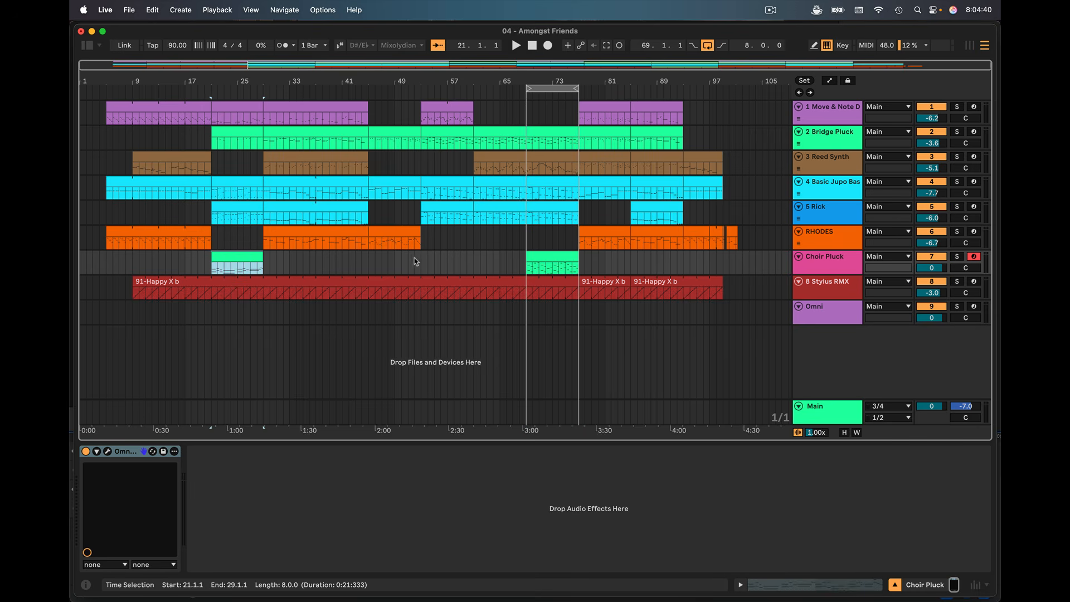
double_click(249, 258)
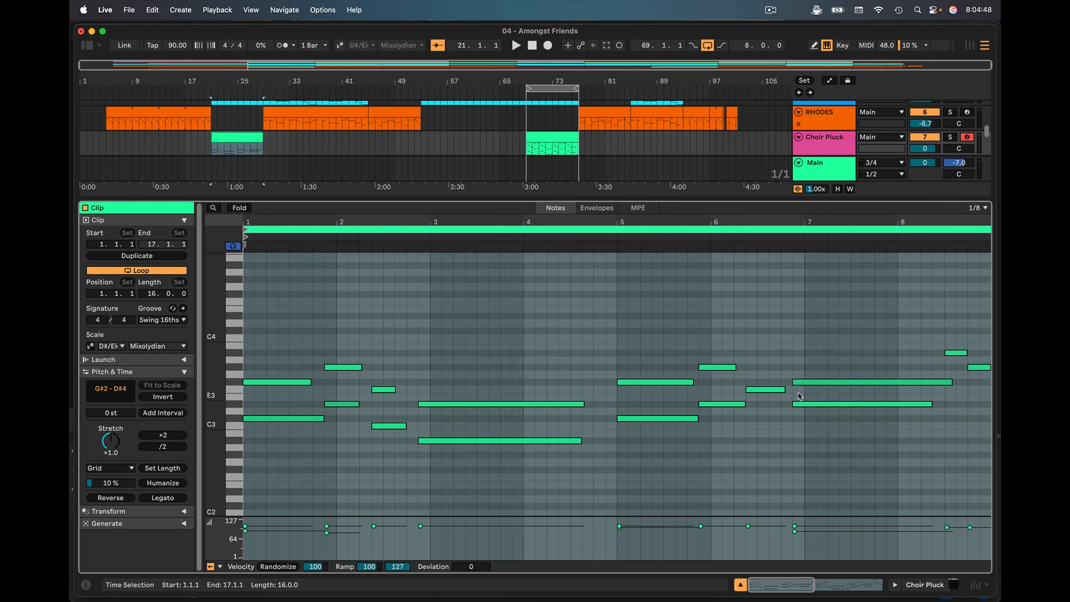
click(556, 137)
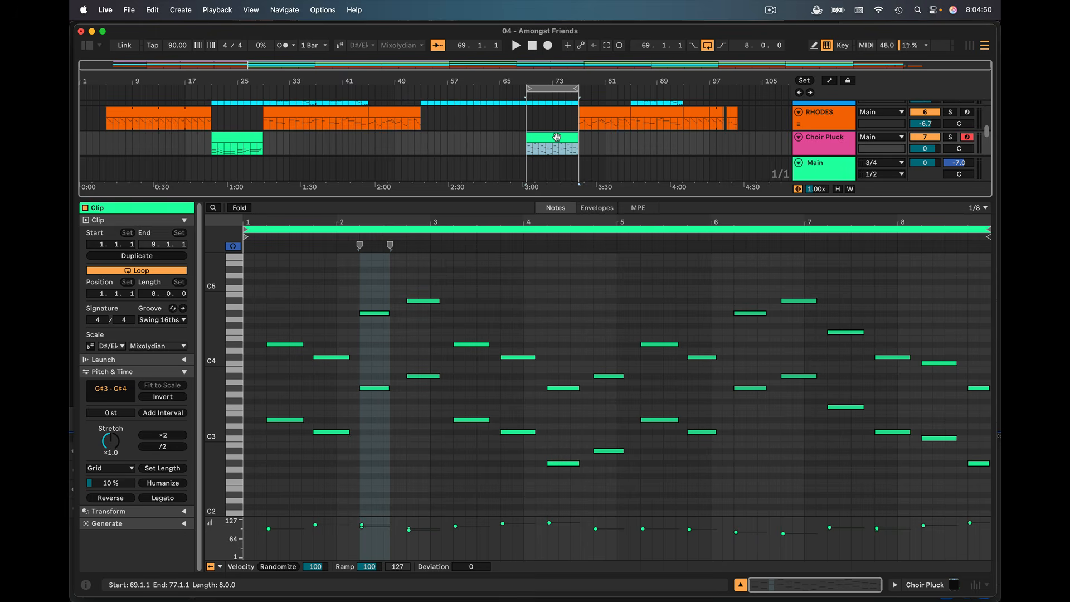
click(512, 279)
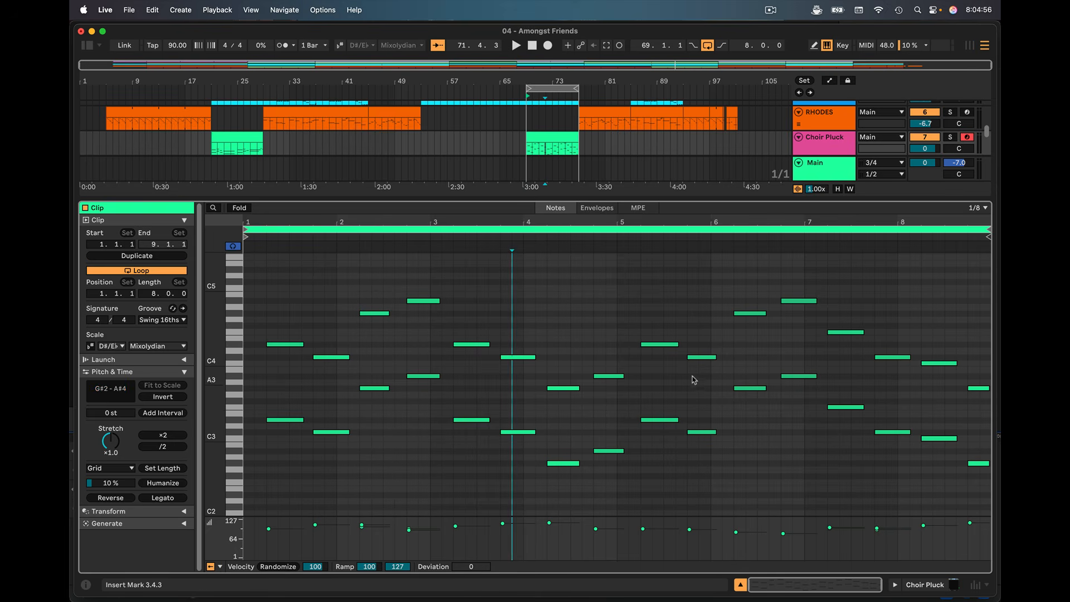
key(shift+Tab)
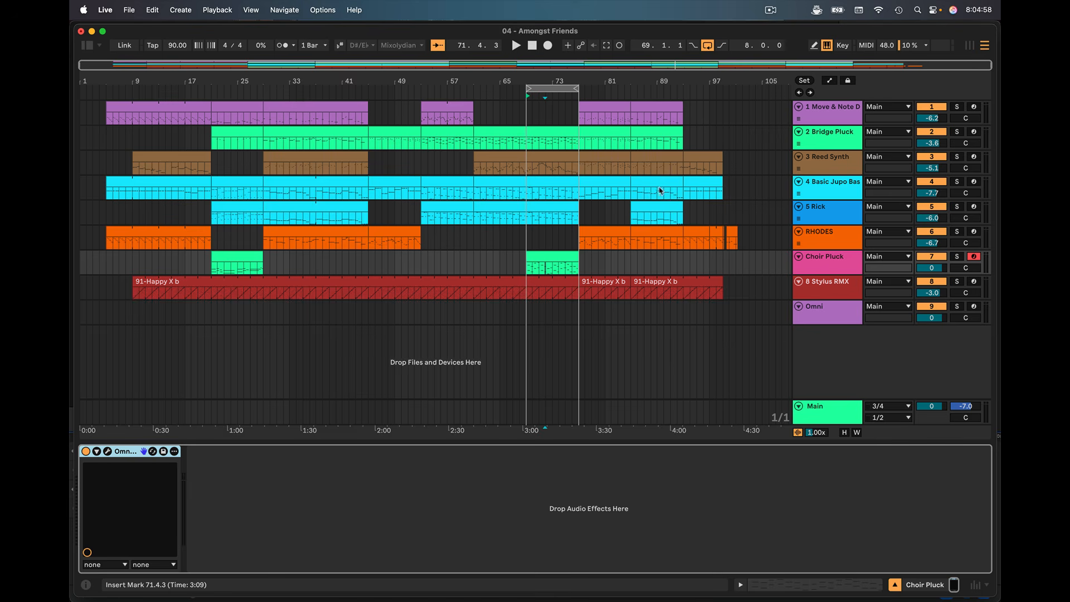